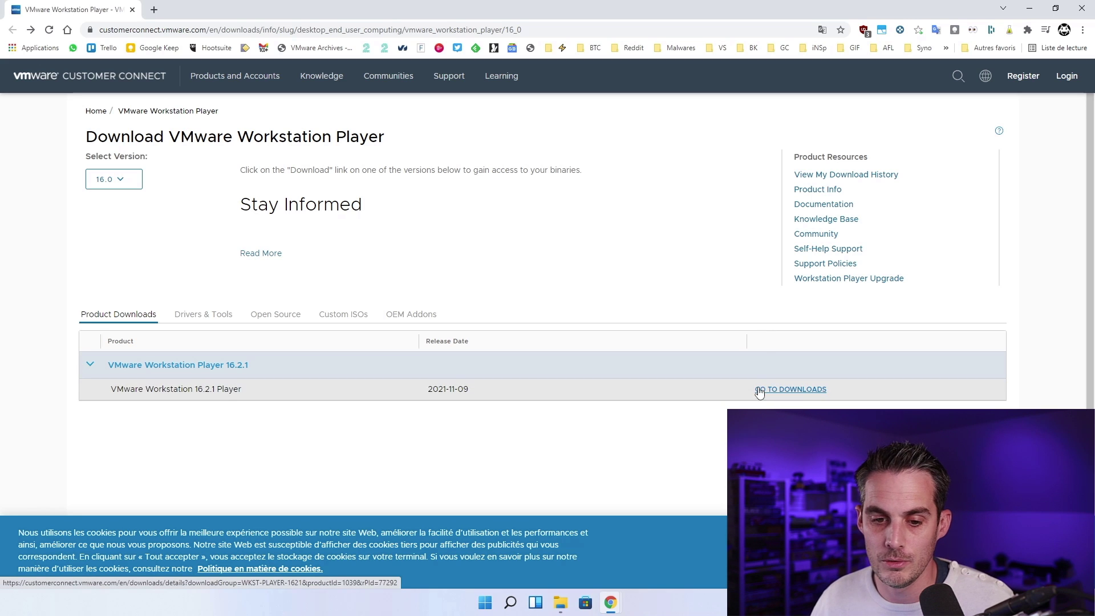
Step: Download the VMware Workstation 16.2.1 Player installer for Windows 64-bit from Customer Connect
{"action": "left_click", "coordinate": [793, 391]}
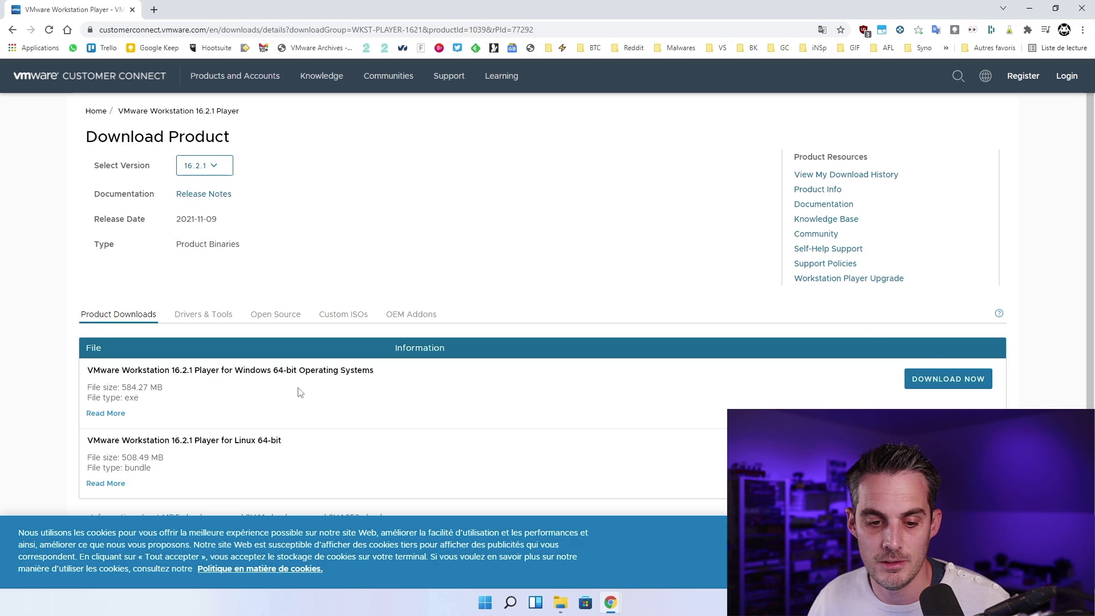
{"action": "left_click", "coordinate": [935, 379]}
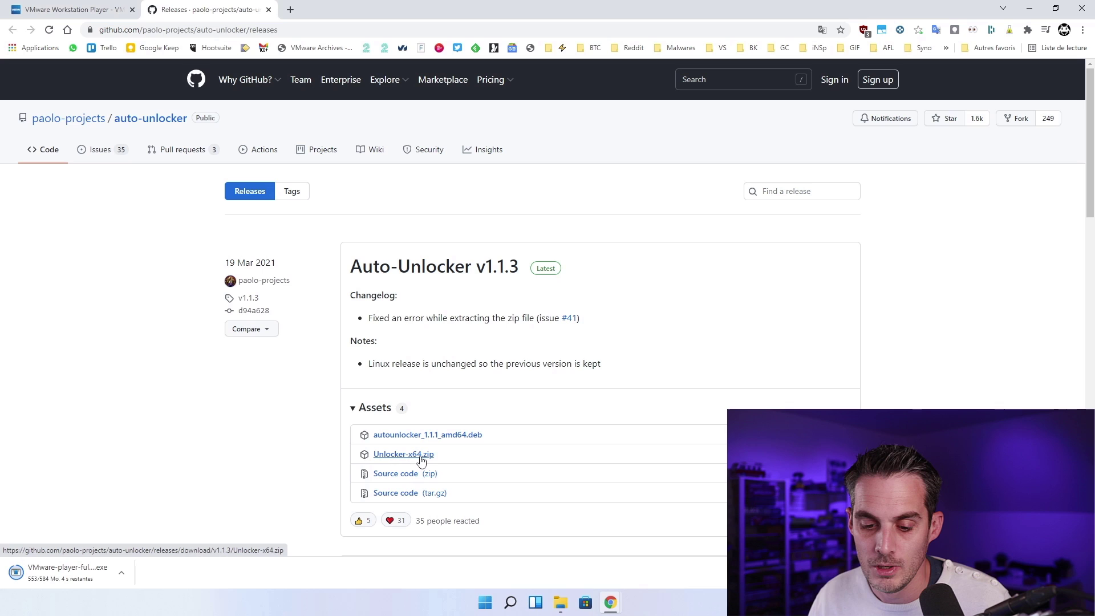
Step: Download Unlocker-x64.zip from the Auto-Unlocker v1.1.3 release assets
{"action": "left_click", "coordinate": [420, 459]}
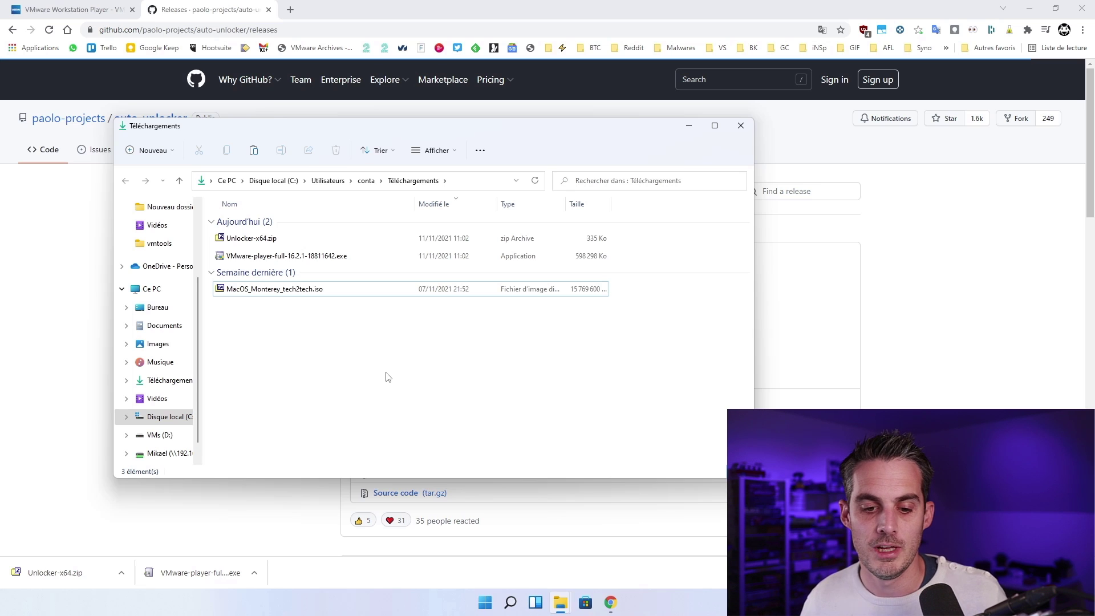
Step: Extract Unlocker-x64.zip in Téléchargements with Extraire tout
{"action": "left_click", "coordinate": [295, 292]}
{"action": "left_click", "coordinate": [314, 307]}
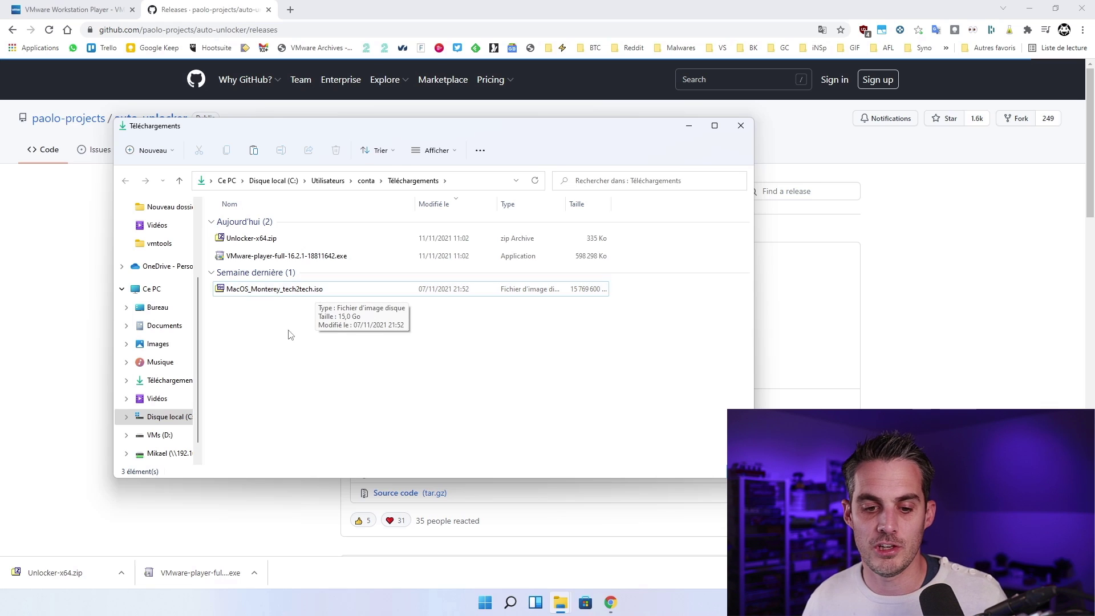
{"action": "left_click", "coordinate": [284, 256]}
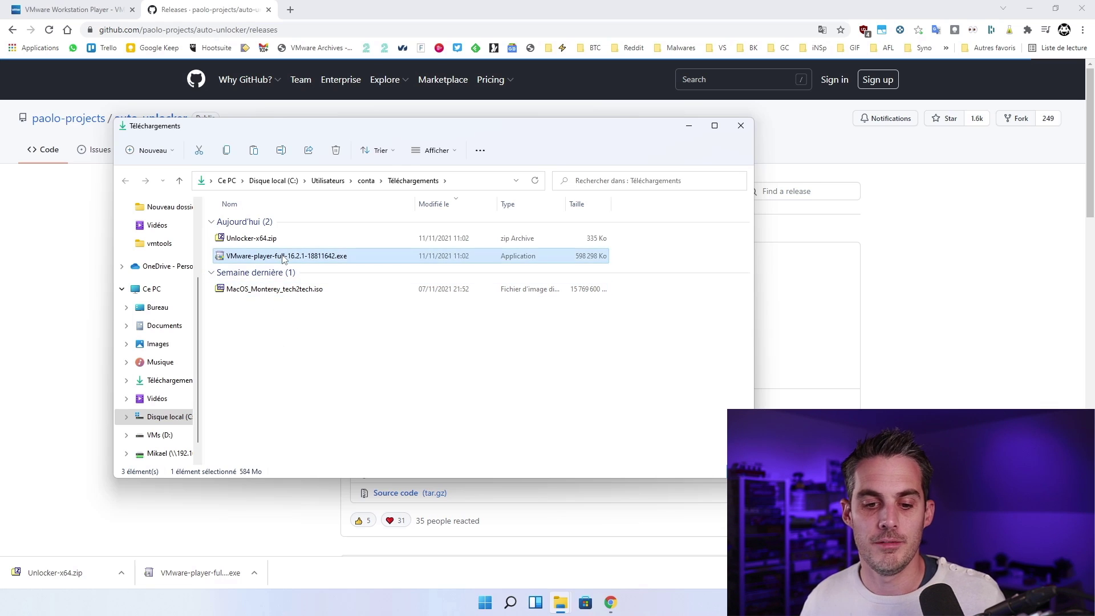
{"action": "left_click", "coordinate": [307, 308]}
{"action": "left_click", "coordinate": [254, 239]}
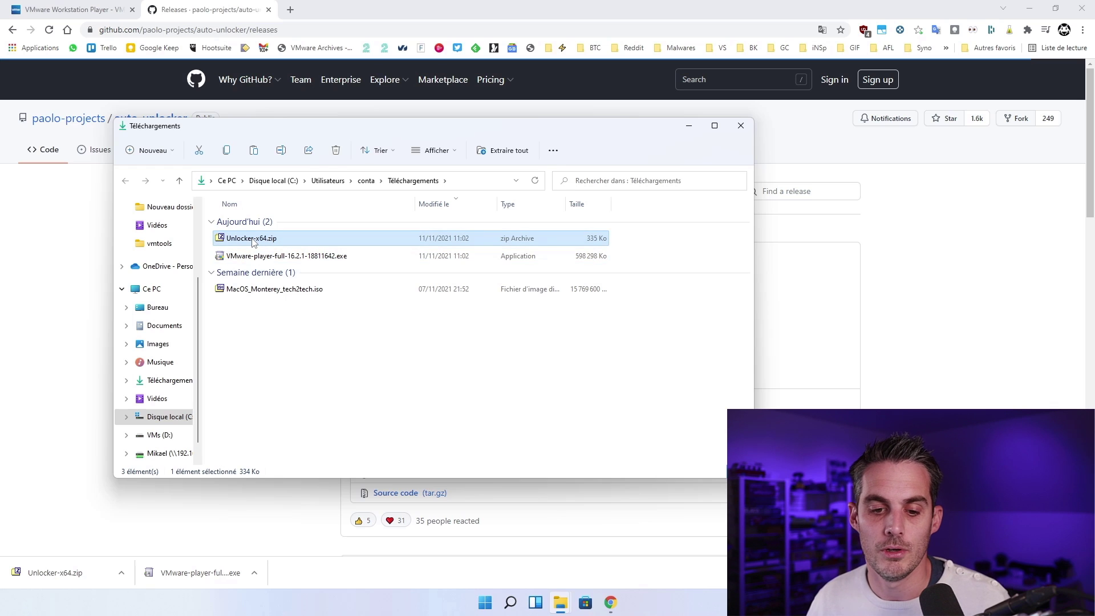
{"action": "left_click", "coordinate": [280, 257]}
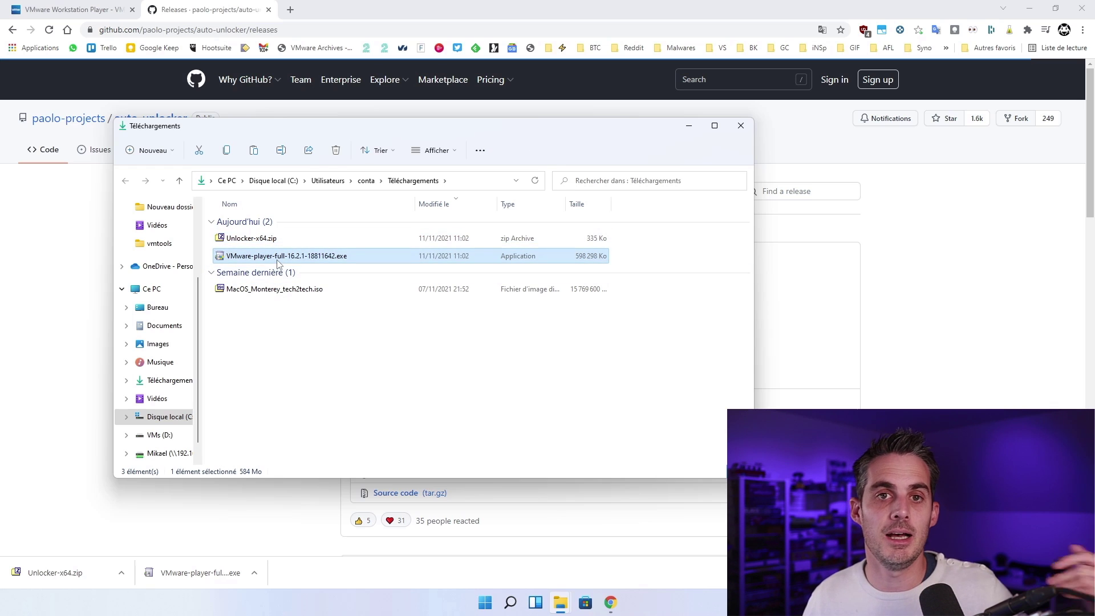
{"action": "left_click", "coordinate": [275, 349]}
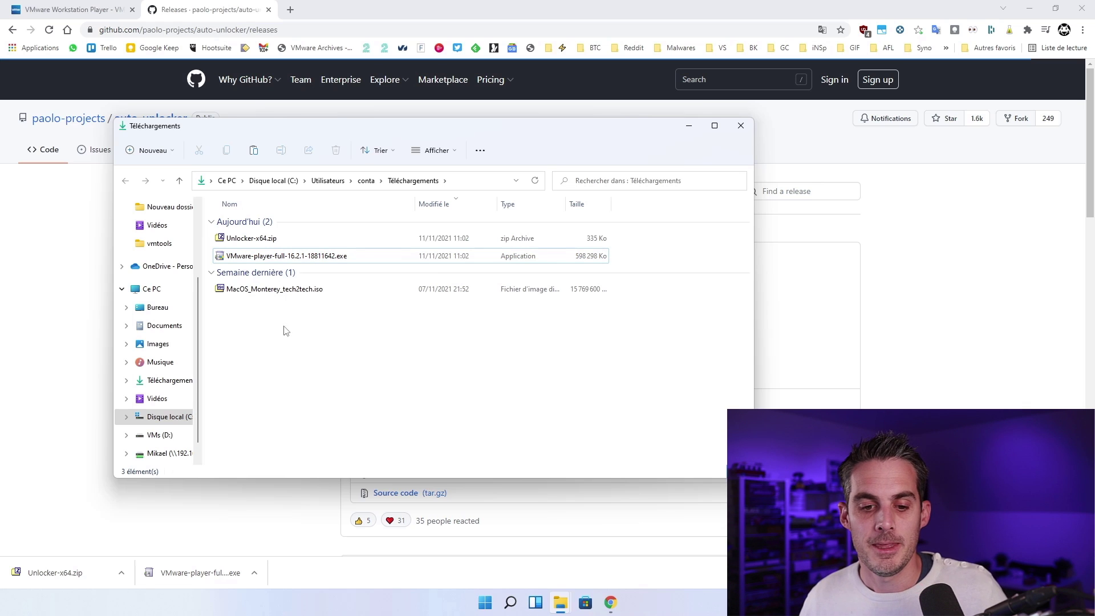
{"action": "right_click", "coordinate": [272, 242]}
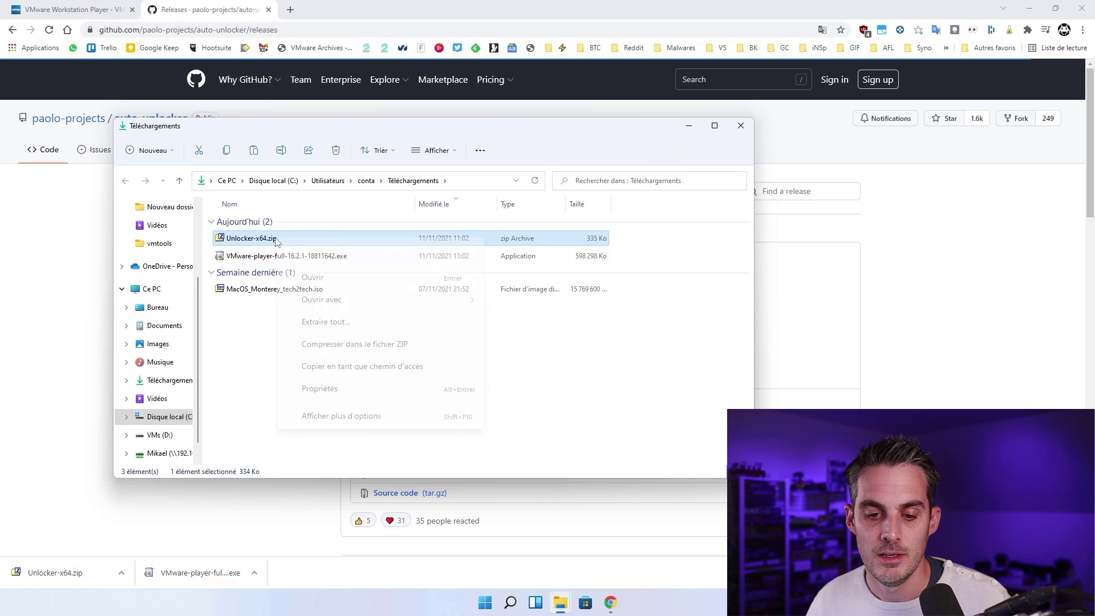
{"action": "left_click", "coordinate": [352, 314]}
{"action": "left_click", "coordinate": [643, 410]}
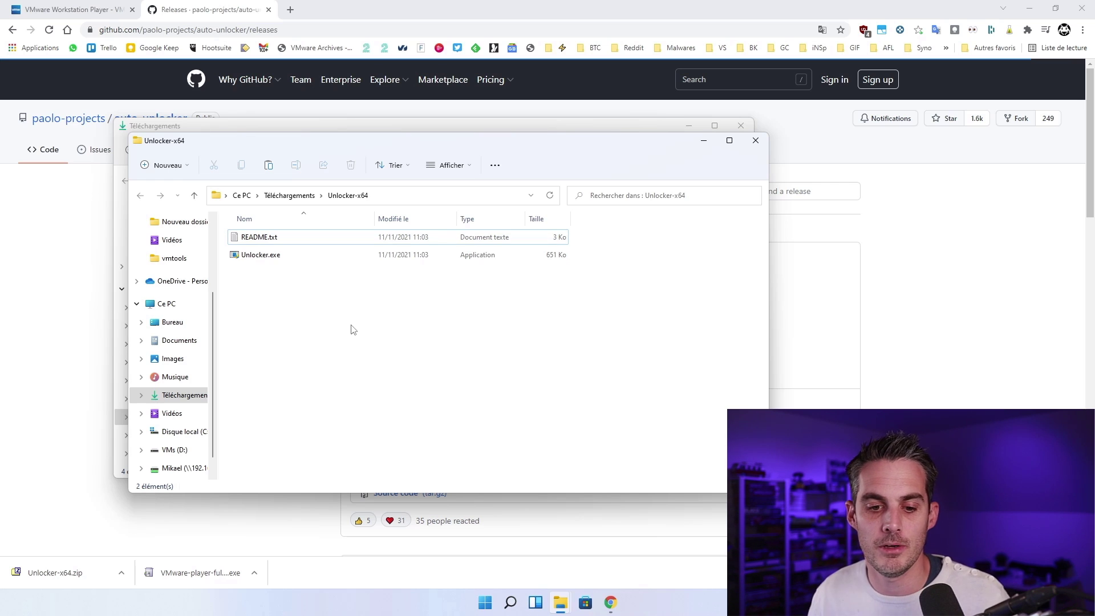
Step: Run Unlocker.exe from the extracted Unlocker-x64 folder to patch VMware
{"action": "left_click", "coordinate": [276, 258]}
{"action": "left_click", "coordinate": [276, 266]}
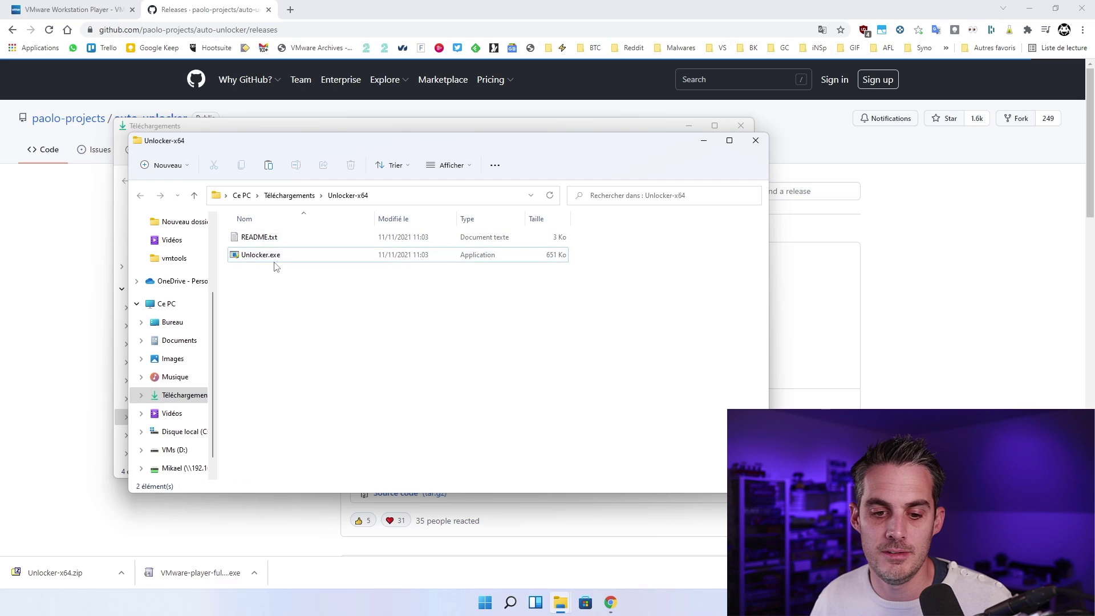
{"action": "double_click", "coordinate": [272, 256]}
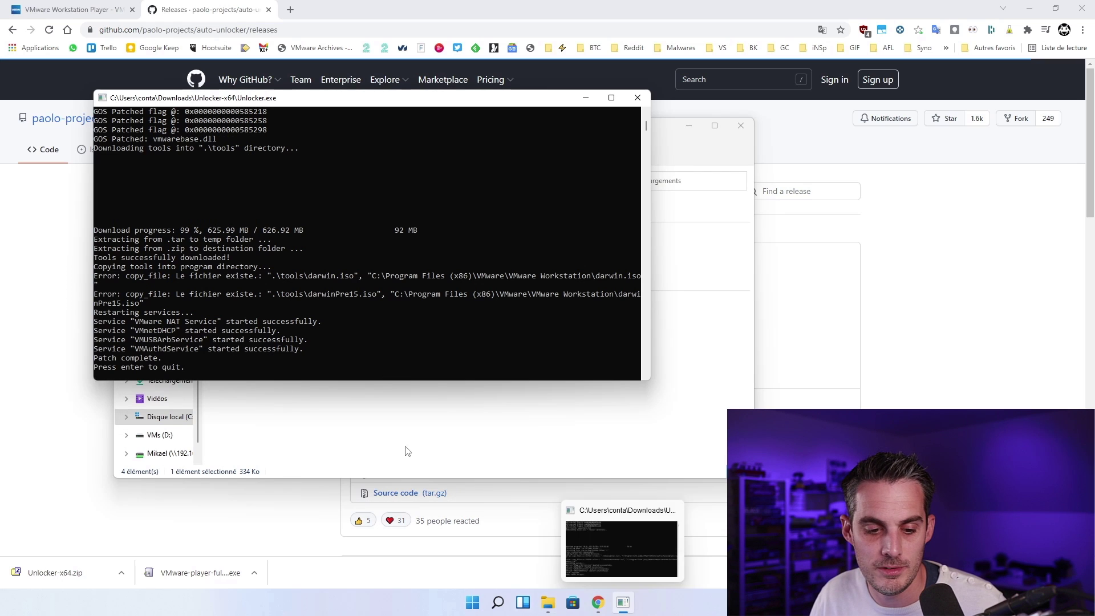
Step: After the console shows 'Patch complete.', close the Unlocker console with Enter
{"action": "left_click", "coordinate": [320, 294]}
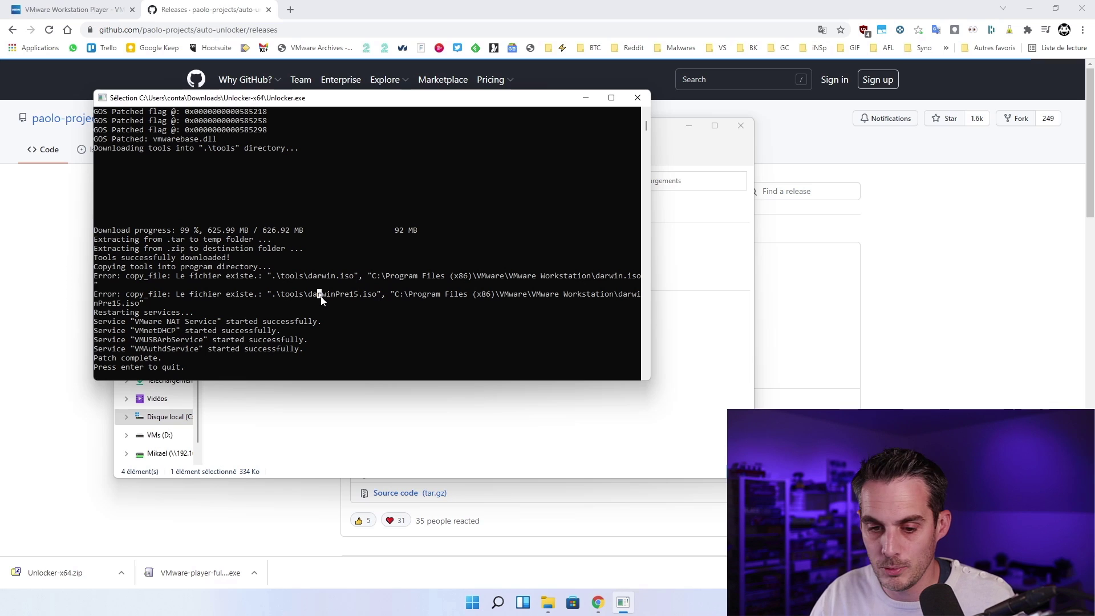
{"action": "key", "text": "Return"}
{"action": "key", "text": "Return"}
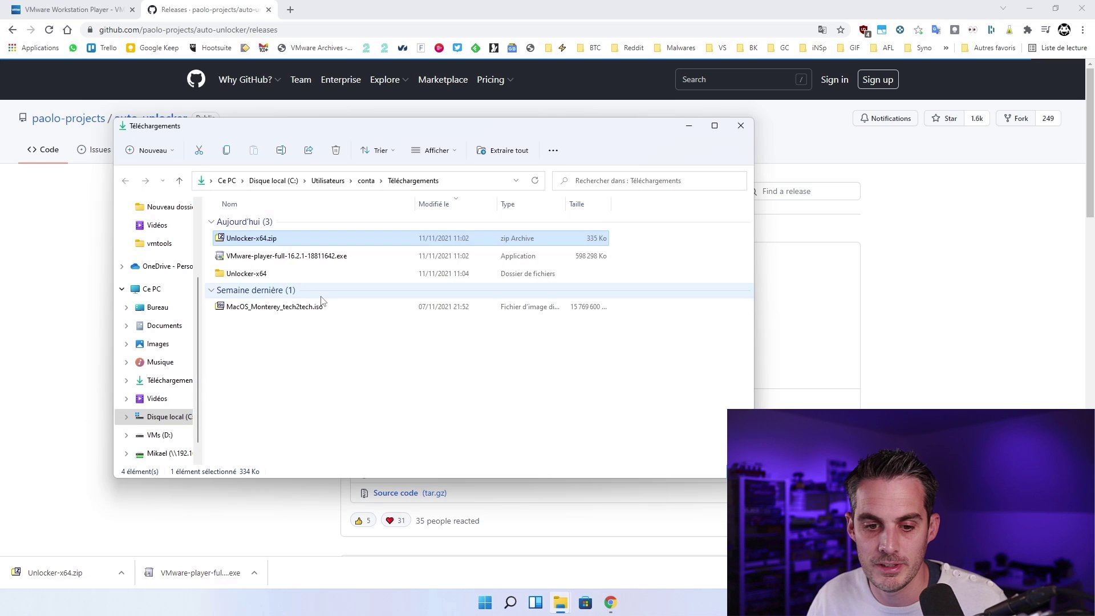
Step: Open the extracted Unlocker-x64 folder and look over its backup, tools and Unlocker.exe
{"action": "double_click", "coordinate": [260, 277]}
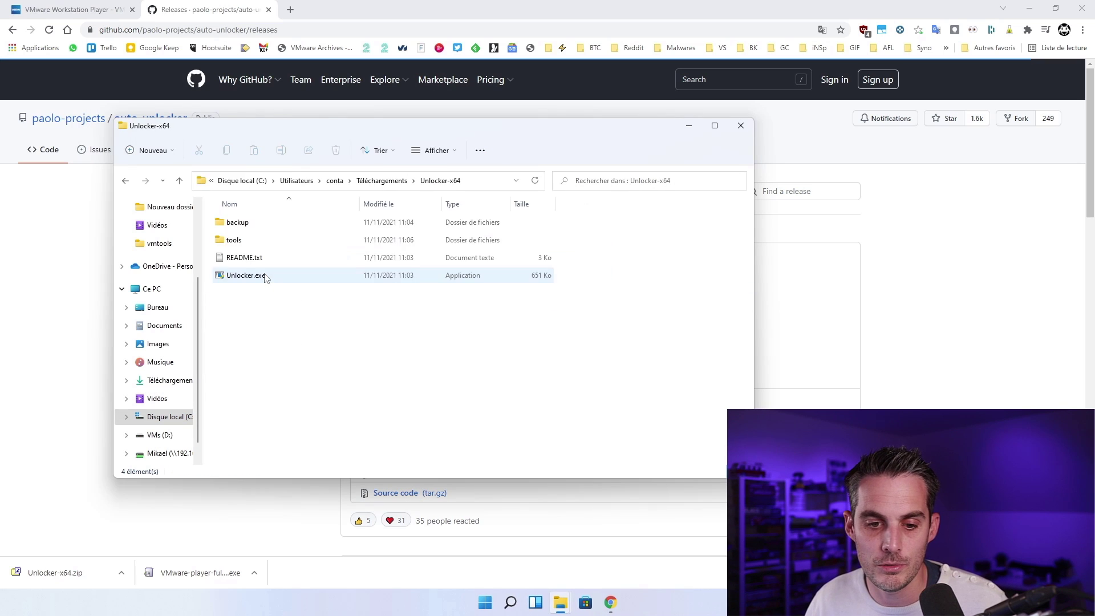
{"action": "left_click", "coordinate": [243, 240]}
{"action": "left_click", "coordinate": [245, 228]}
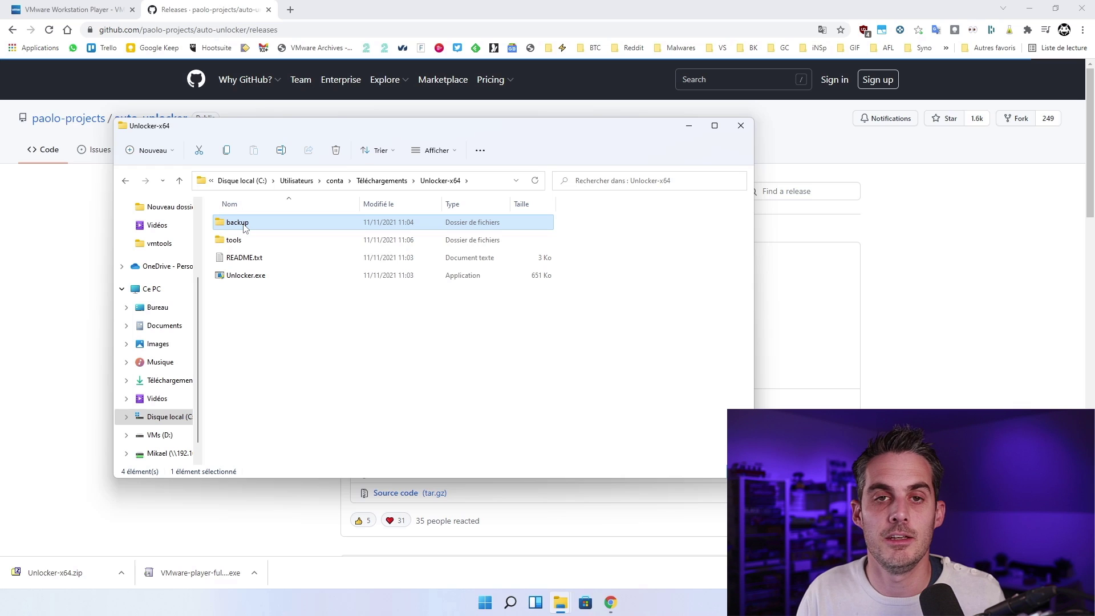
{"action": "left_click", "coordinate": [267, 276]}
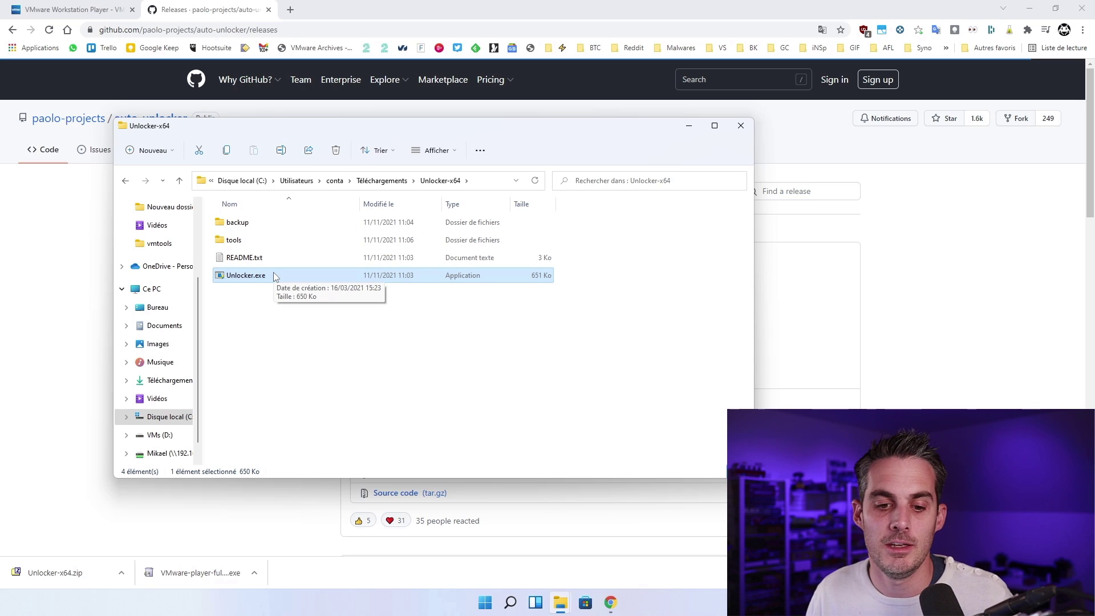
{"action": "left_click", "coordinate": [363, 340]}
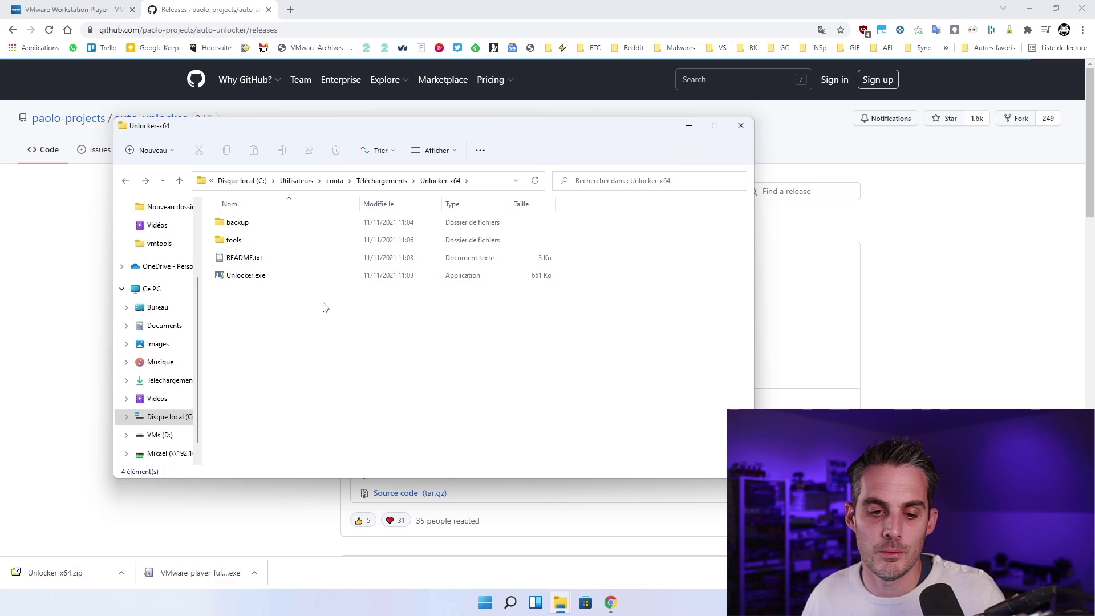
Step: Check that tools holds darwin.iso and darwinPre15.iso, then return to Unlocker-x64
{"action": "double_click", "coordinate": [255, 240]}
{"action": "left_click", "coordinate": [266, 223]}
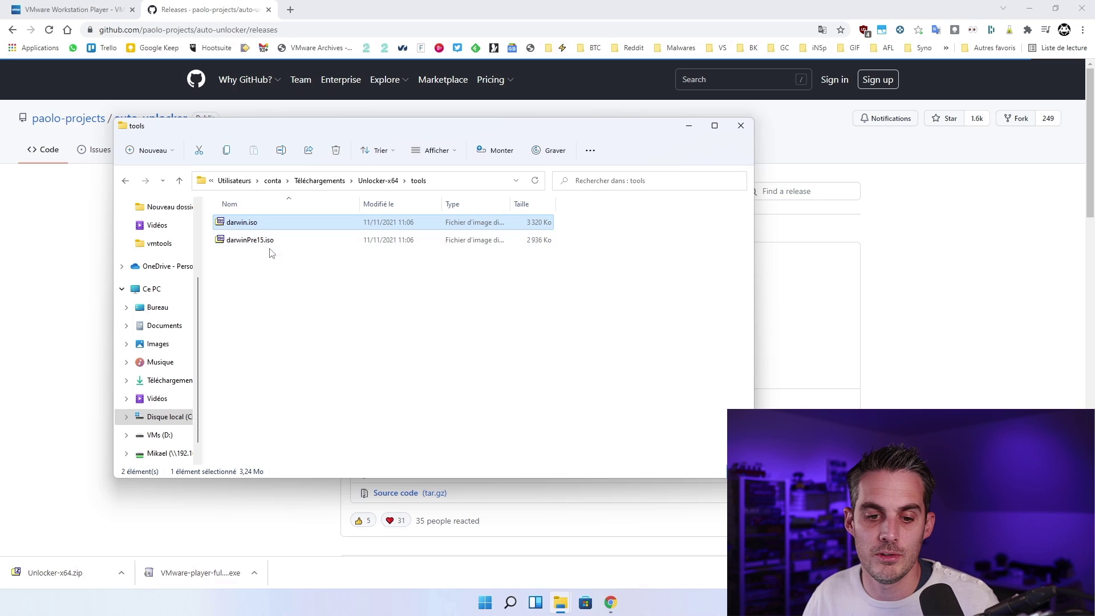
{"action": "left_click", "coordinate": [285, 293]}
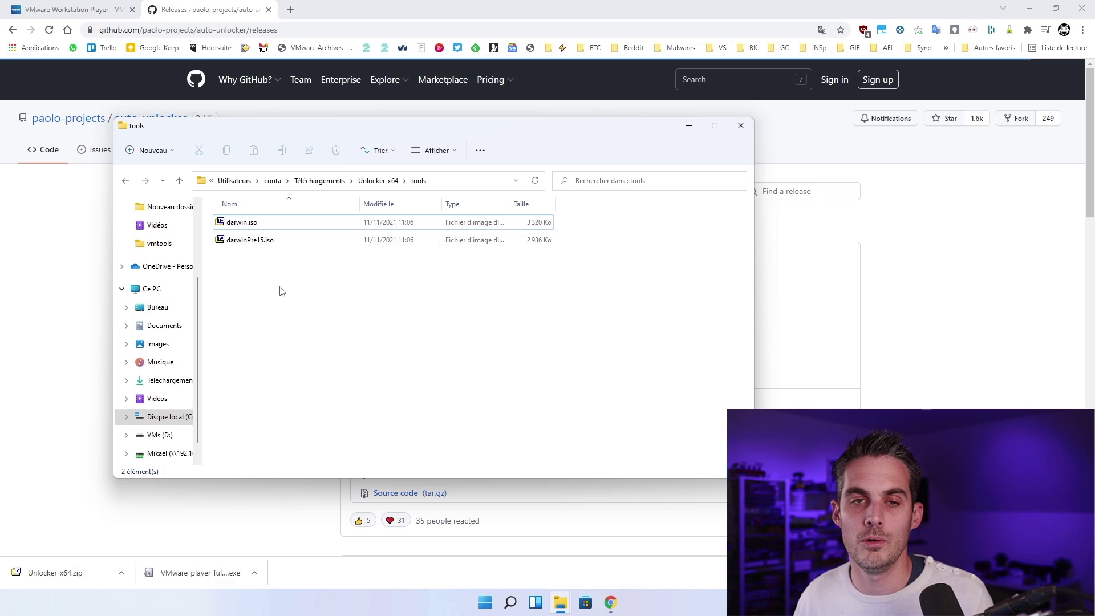
{"action": "key", "text": "BackSpace"}
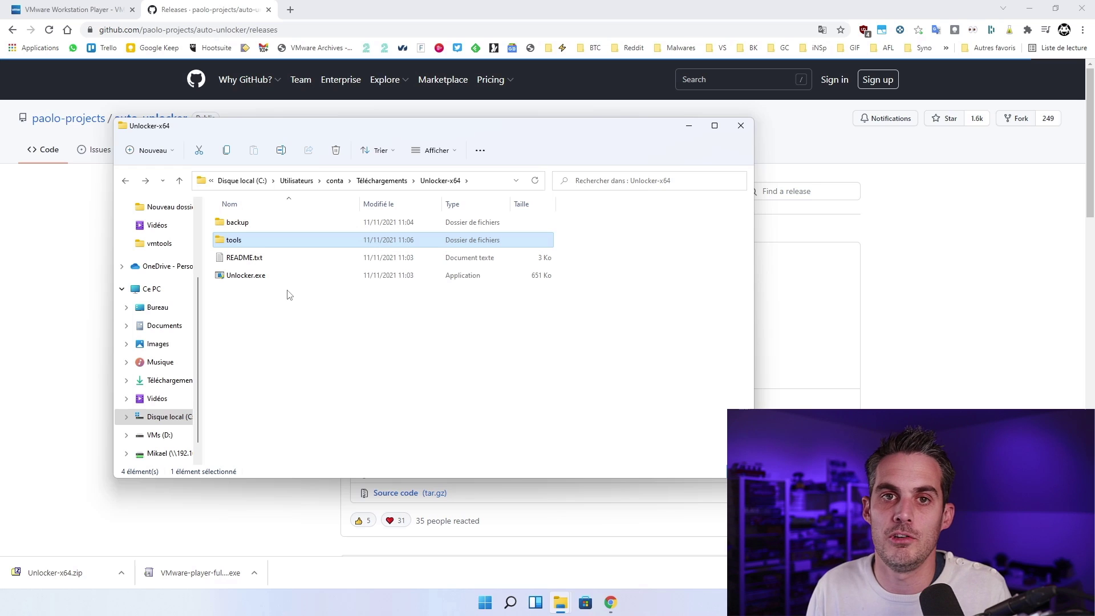
{"action": "left_click", "coordinate": [288, 294]}
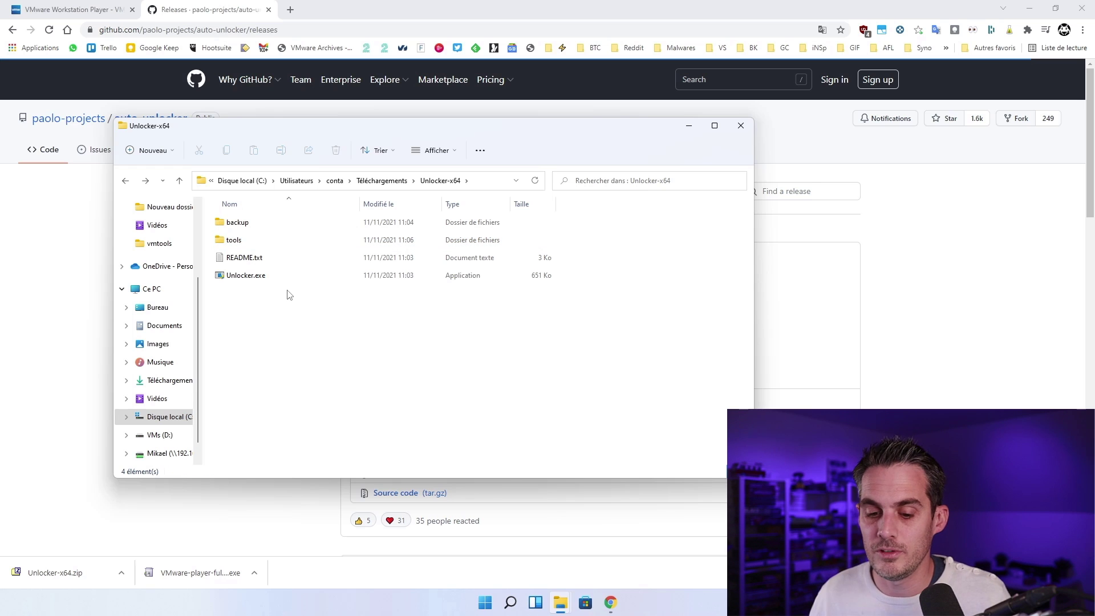
Step: Launch VMware Workstation 16 Player from a Start search, then close Explorer and minimize Chrome
{"action": "left_click", "coordinate": [485, 603]}
{"action": "type", "text": "v"}
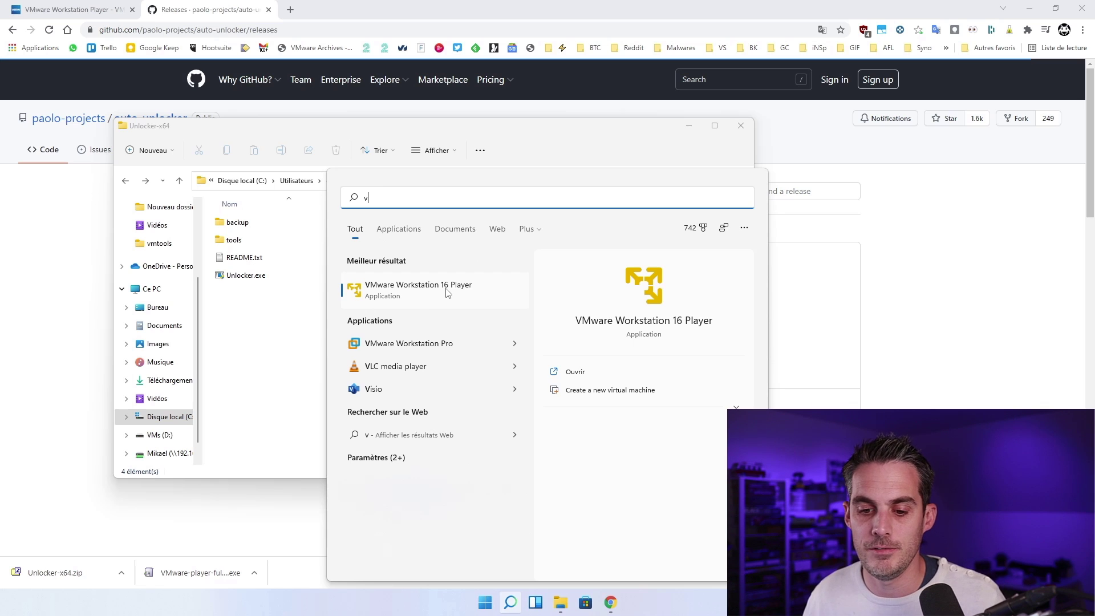
{"action": "left_click", "coordinate": [416, 291]}
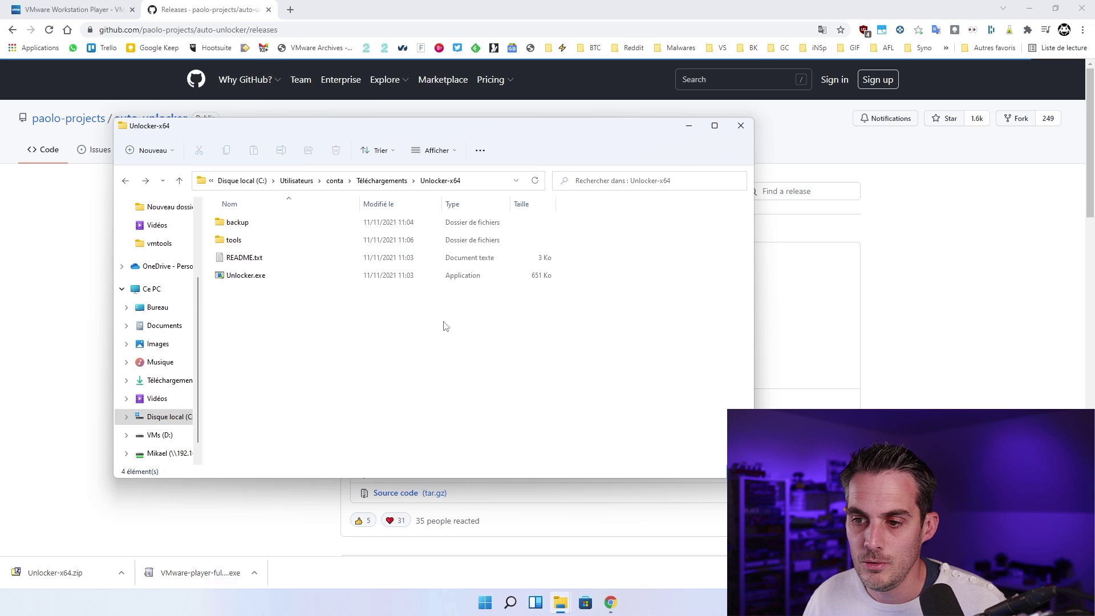
{"action": "left_click", "coordinate": [740, 126]}
{"action": "left_click", "coordinate": [1030, 7]}
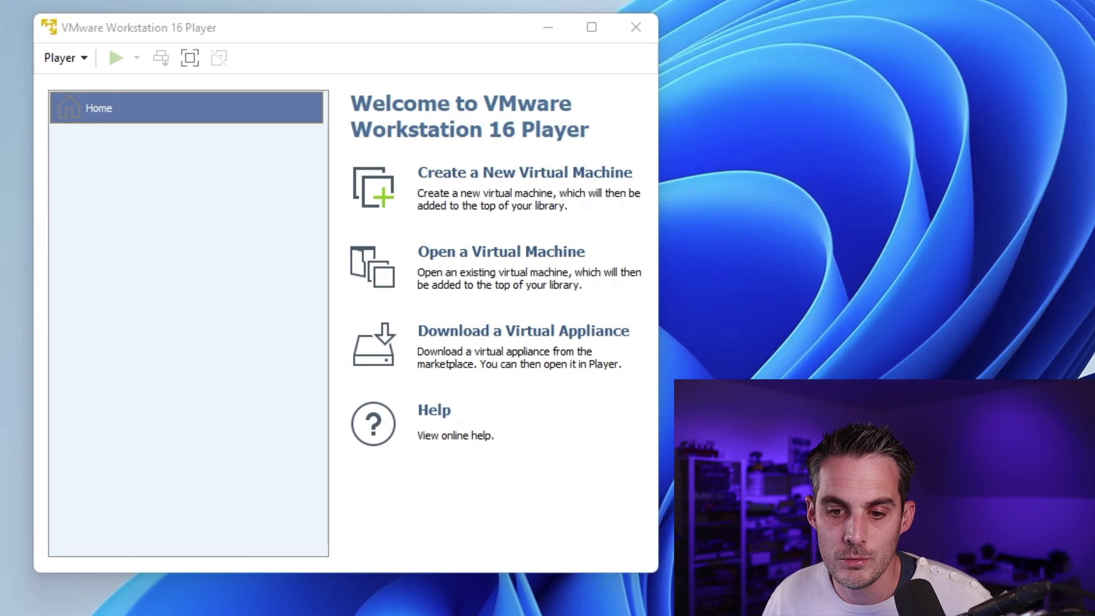
Step: Start a new VM, installing the OS later, with guest Apple Mac OS X version macOS 12
{"action": "left_click", "coordinate": [577, 184]}
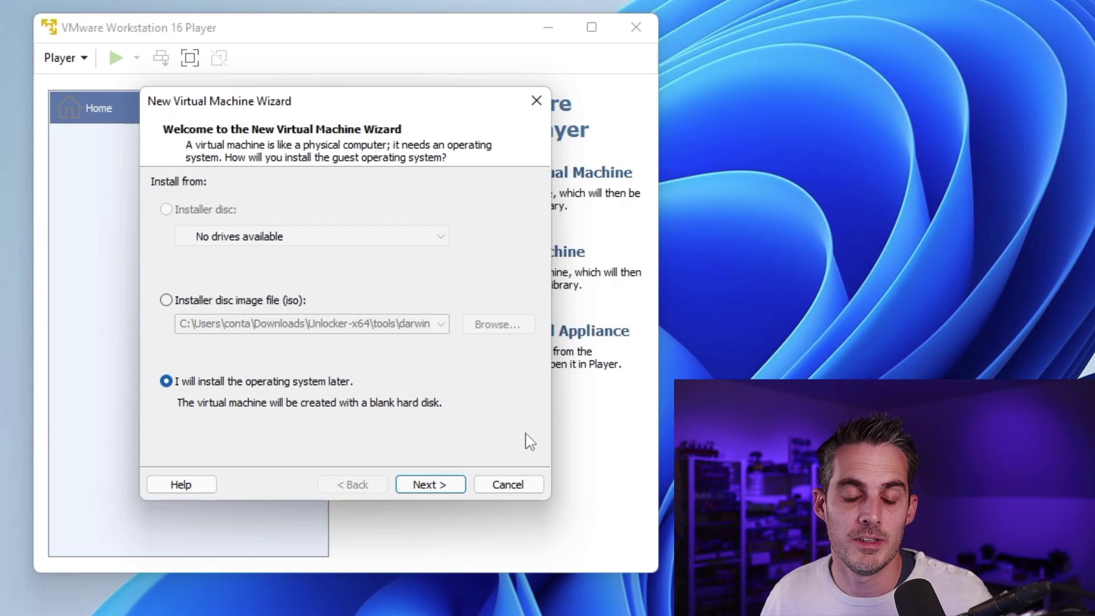
{"action": "left_click", "coordinate": [439, 485]}
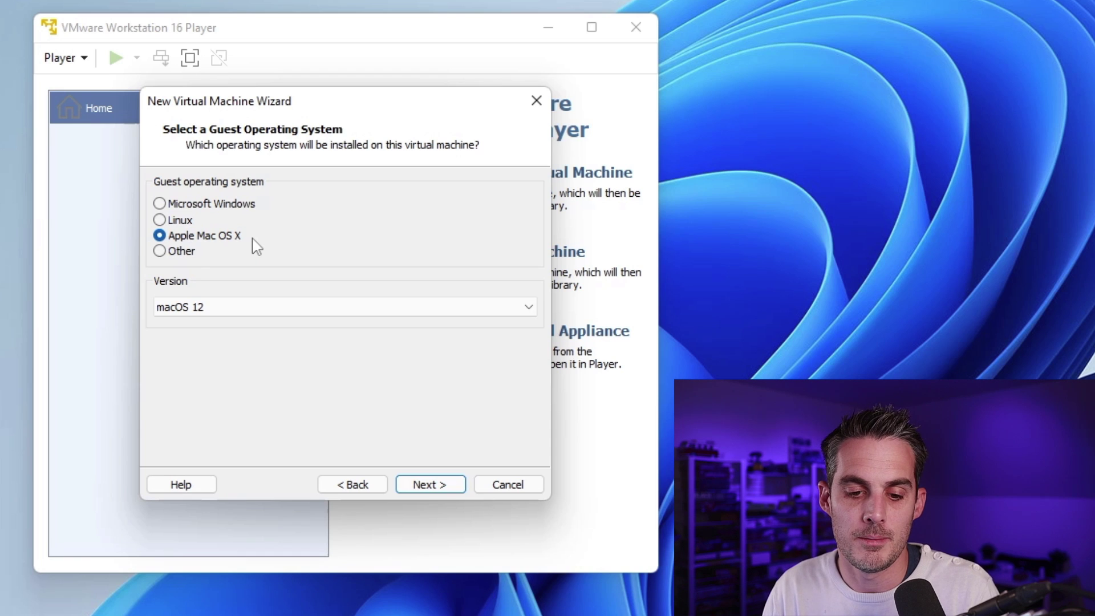
{"action": "left_click", "coordinate": [271, 312]}
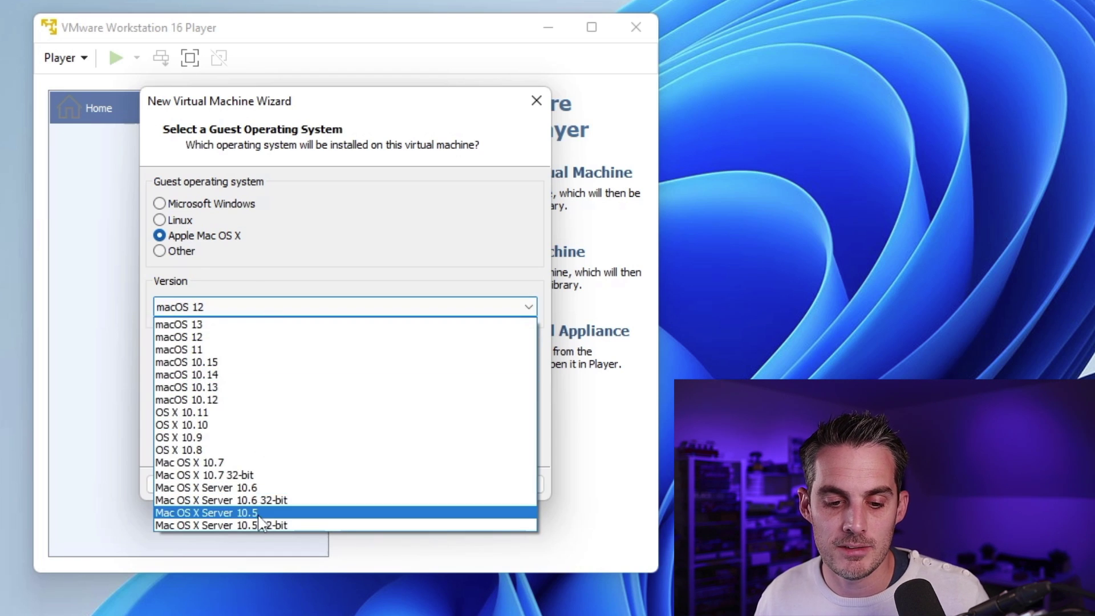
{"action": "left_click", "coordinate": [272, 341]}
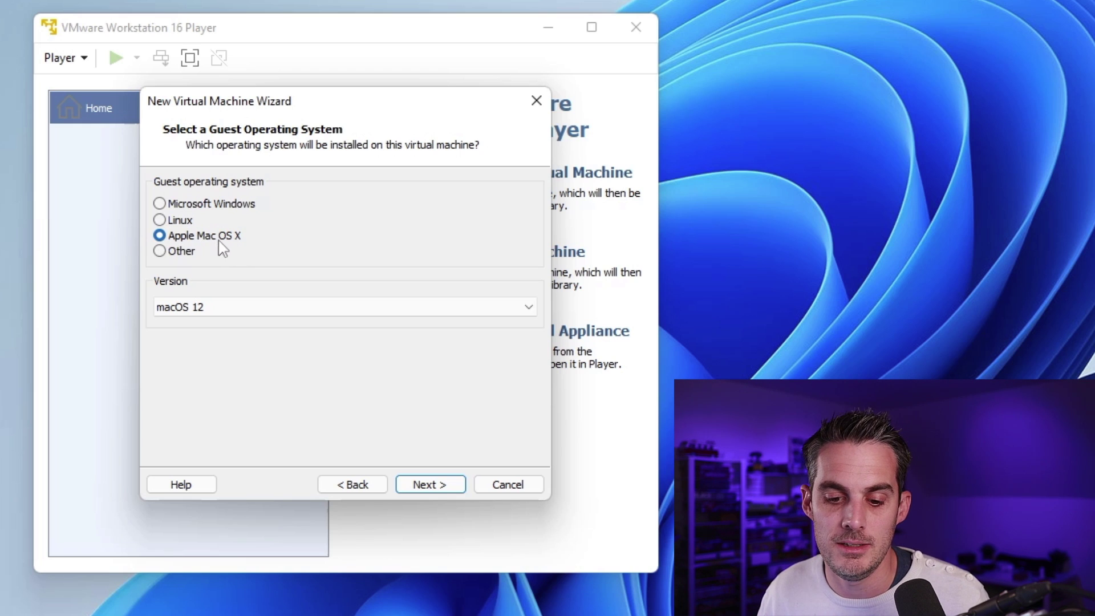
Step: Name the new virtual machine 'macOS 12 Monterey'
{"action": "left_click", "coordinate": [450, 492]}
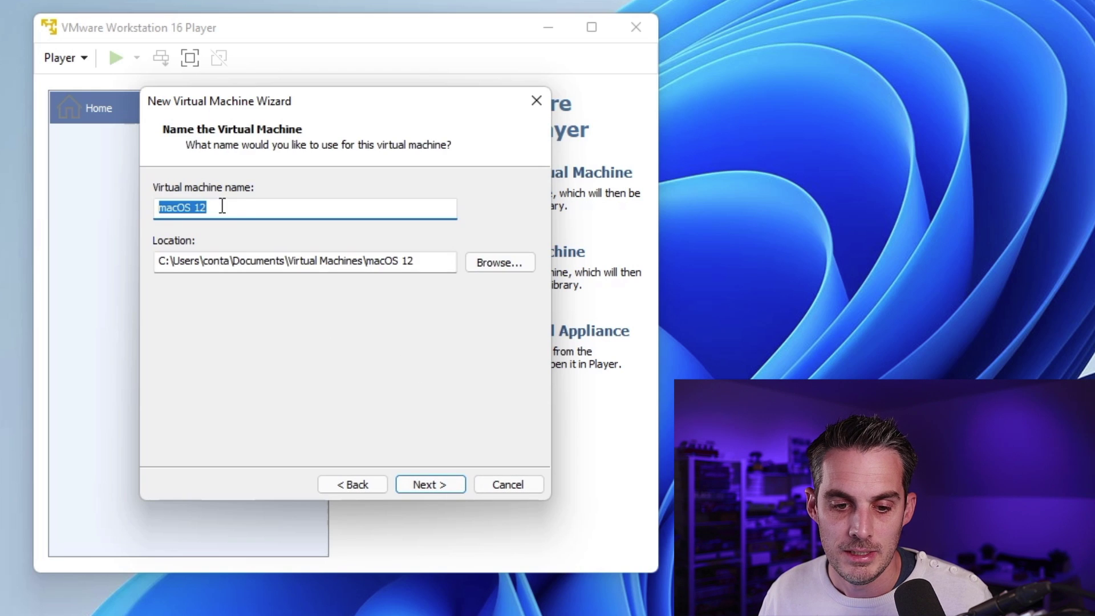
{"action": "left_click", "coordinate": [234, 211]}
{"action": "type", "text": "Mo"}
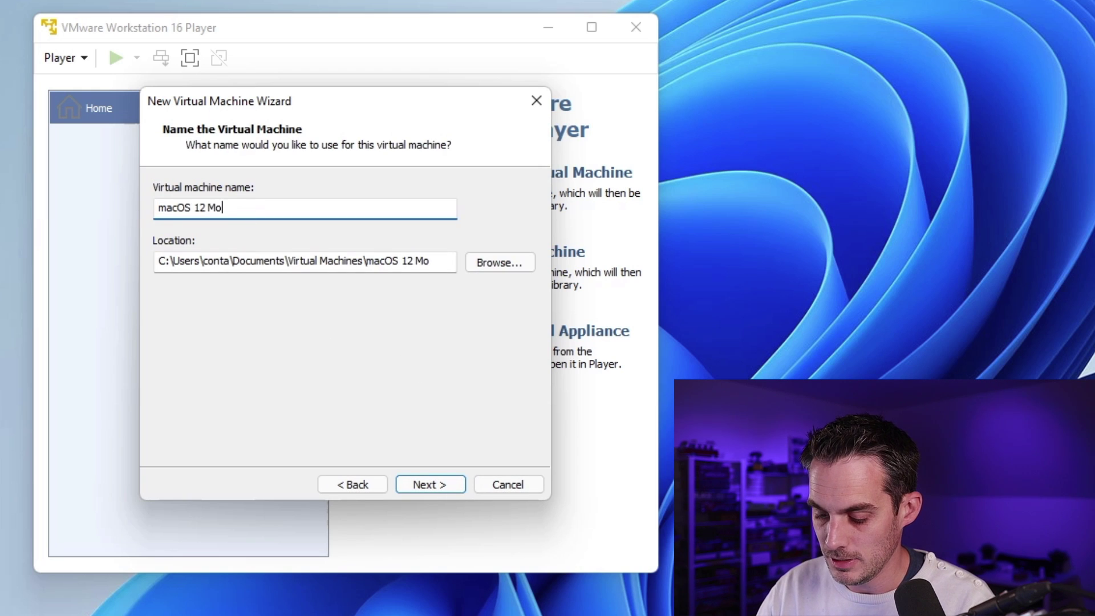
{"action": "type", "text": "neterey"}
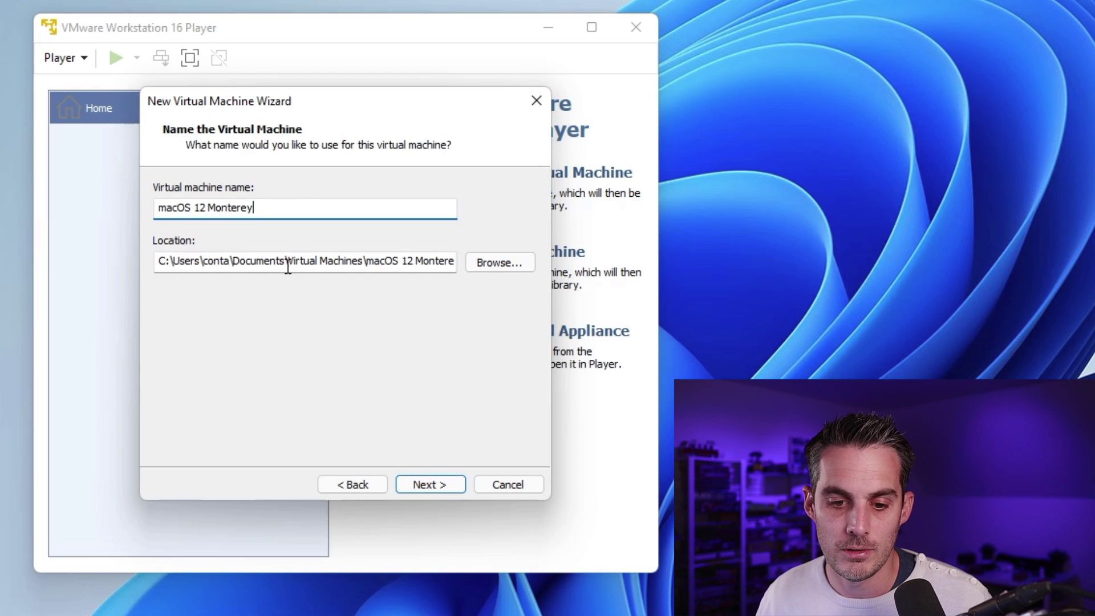
{"action": "left_click_drag", "start_coordinate": [287, 264], "coordinate": [540, 278]}
{"action": "left_click", "coordinate": [369, 272]}
{"action": "left_click_drag", "start_coordinate": [384, 268], "coordinate": [64, 269]}
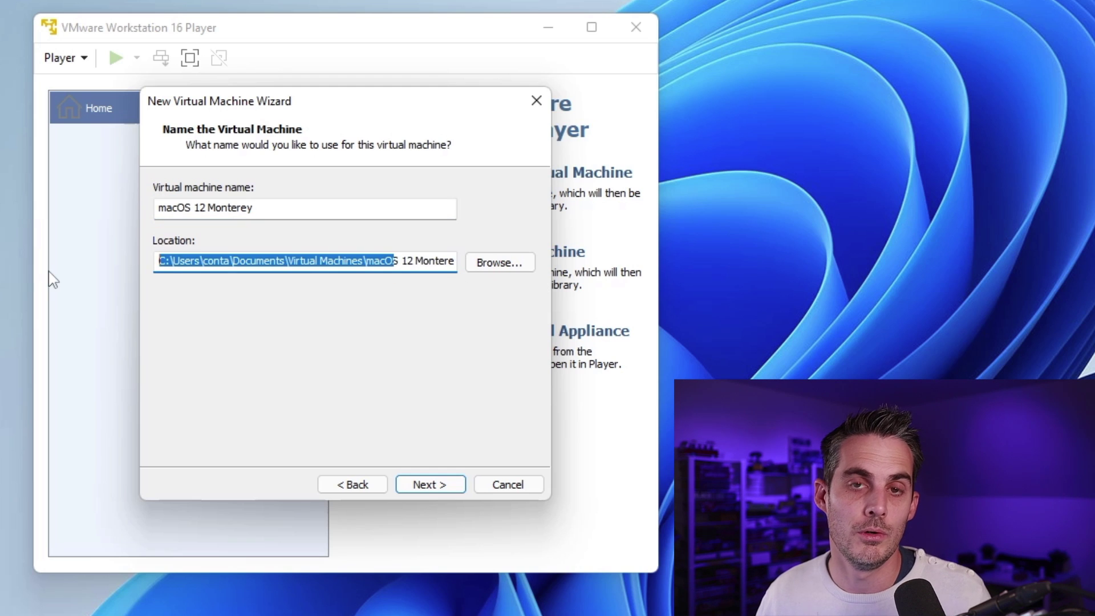
{"action": "left_click", "coordinate": [385, 261]}
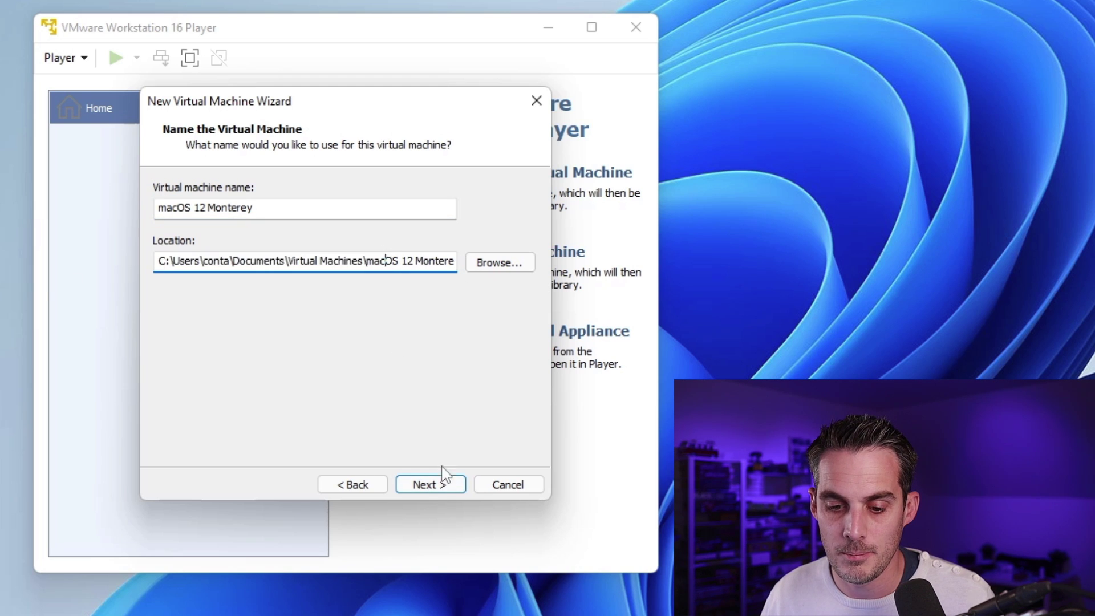
{"action": "left_click", "coordinate": [442, 486]}
Step: Give it an 80 GB disk stored as a single file and finish the wizard
{"action": "left_click", "coordinate": [442, 486]}
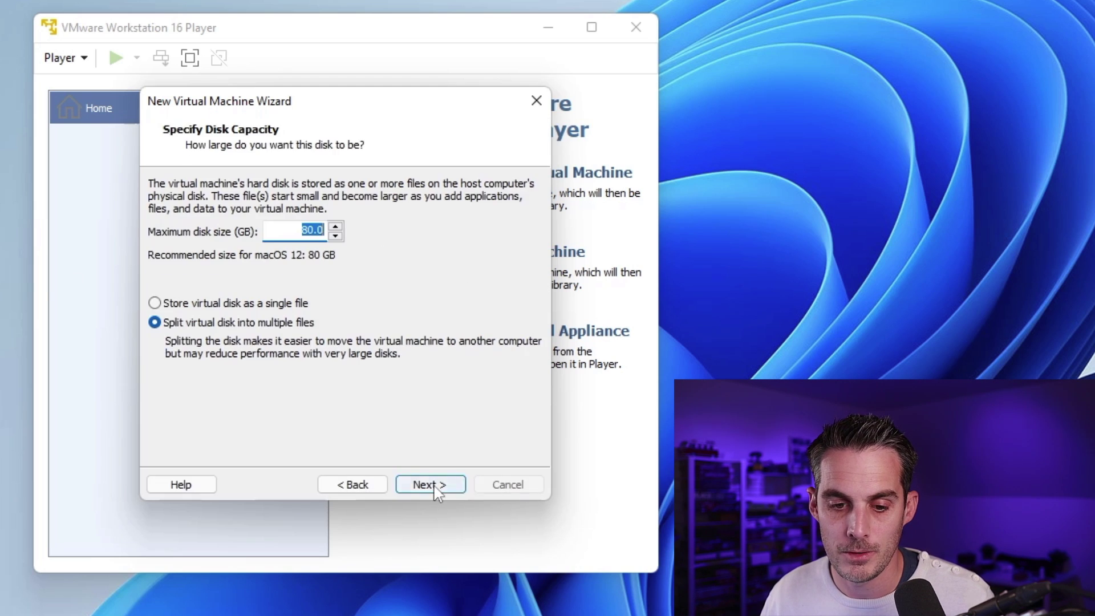
{"action": "left_click", "coordinate": [295, 230]}
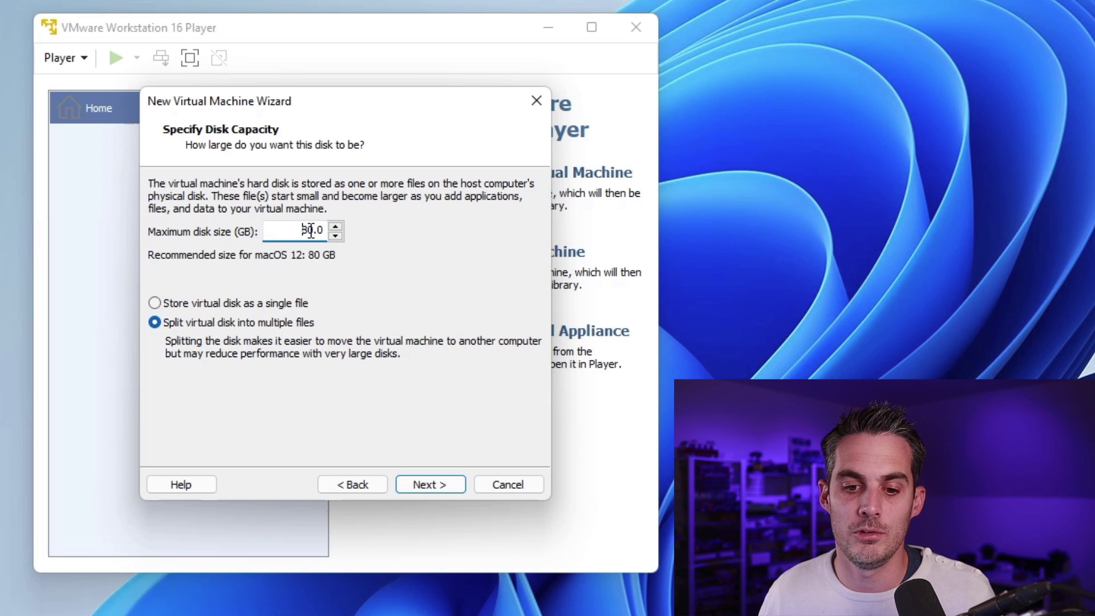
{"action": "left_click_drag", "start_coordinate": [308, 230], "coordinate": [278, 247]}
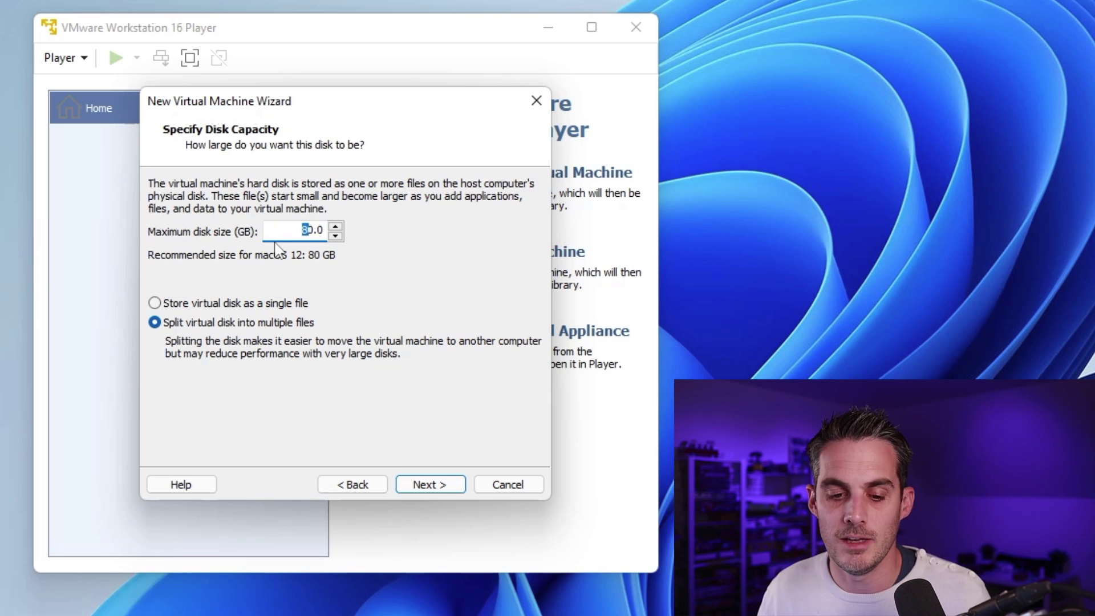
{"action": "left_click", "coordinate": [252, 308]}
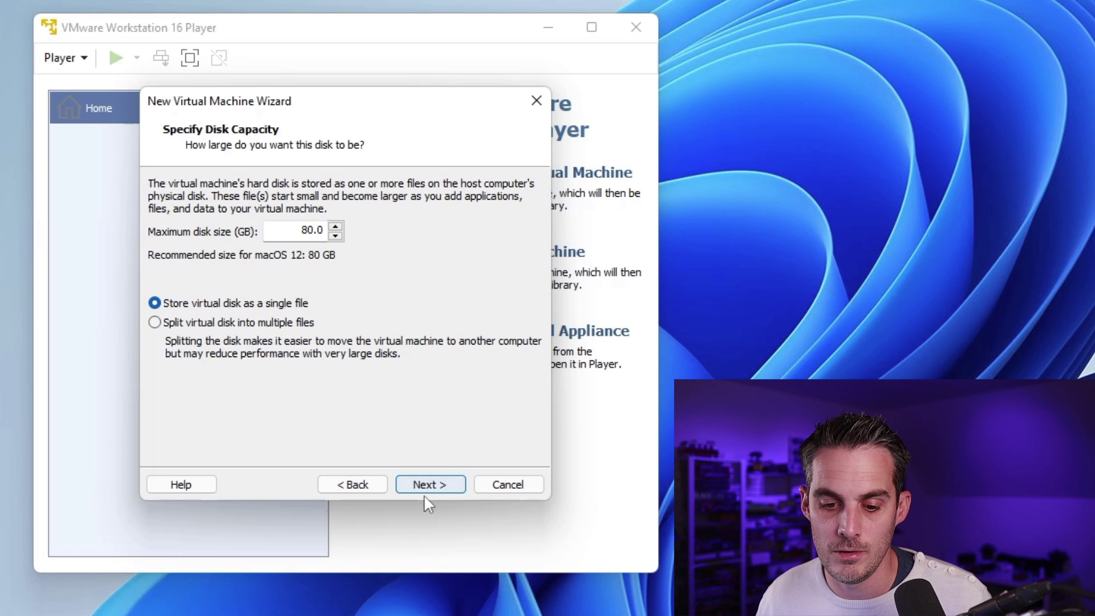
{"action": "left_click", "coordinate": [438, 494]}
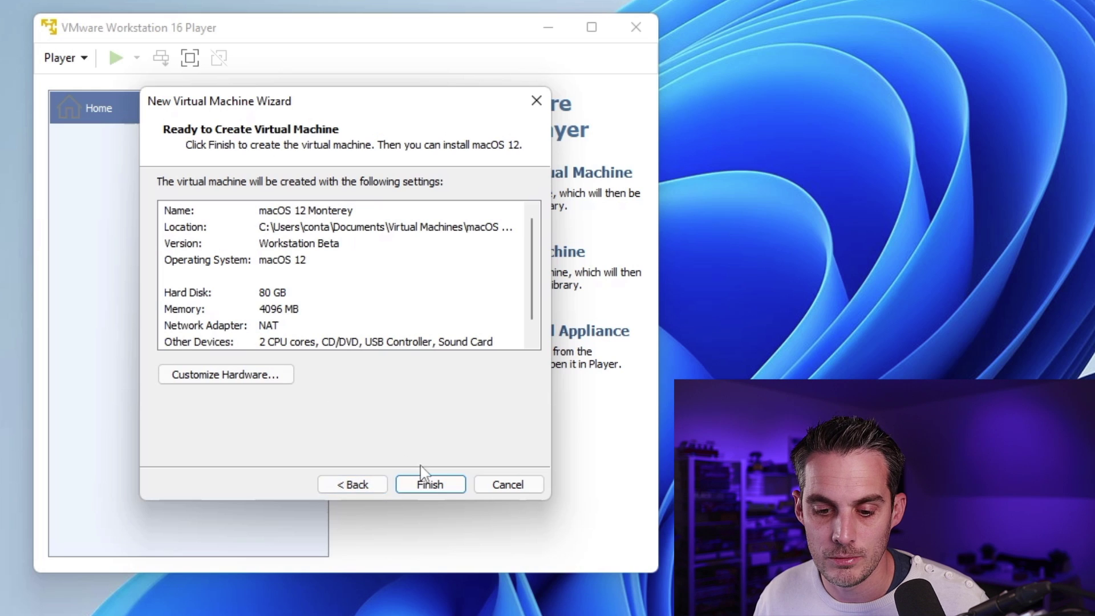
{"action": "left_click", "coordinate": [440, 492]}
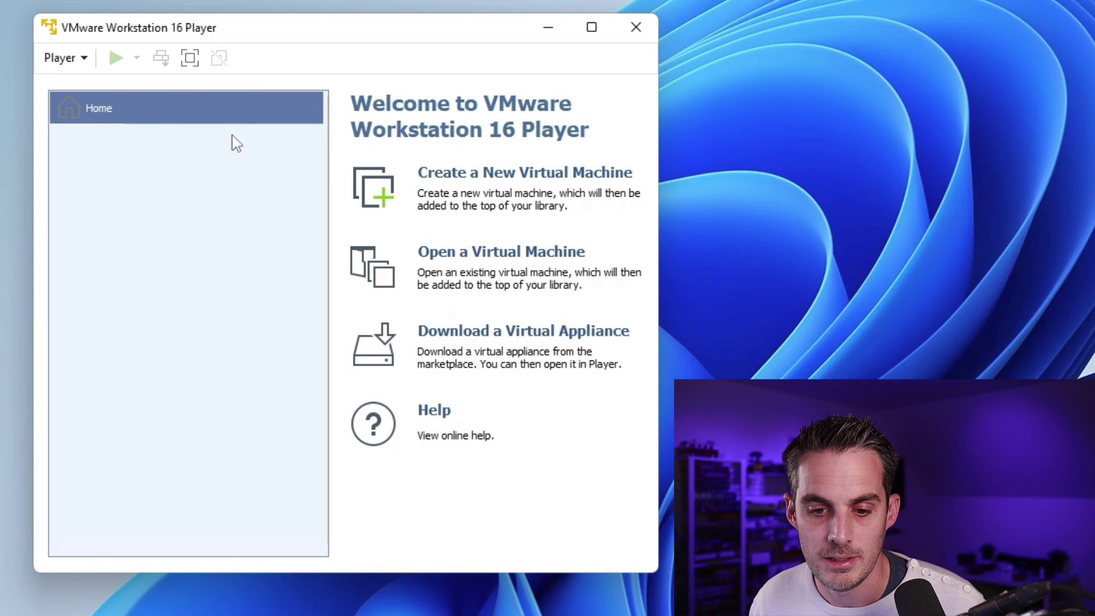
{"action": "left_click", "coordinate": [196, 129]}
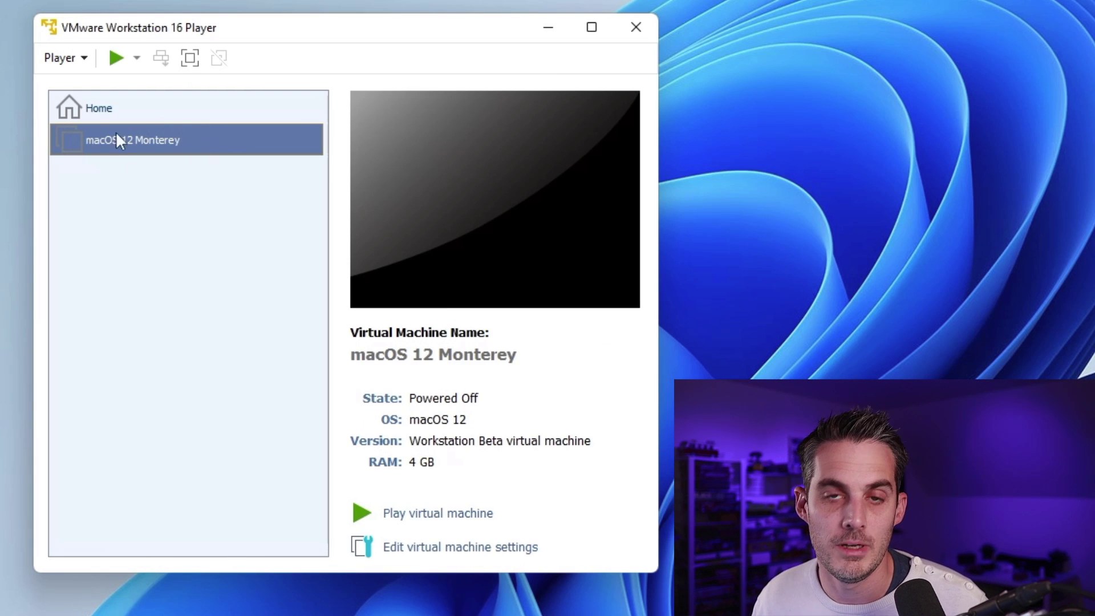
Step: In the VM's Settings, raise memory to 8192 MB and set processor cores to 4
{"action": "right_click", "coordinate": [125, 148]}
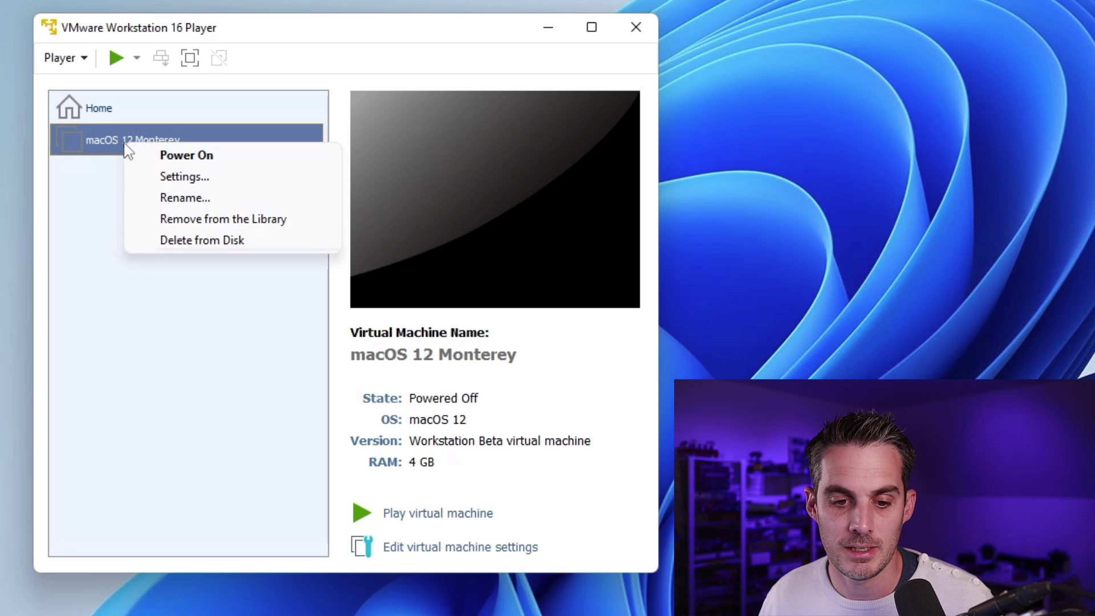
{"action": "left_click", "coordinate": [184, 176]}
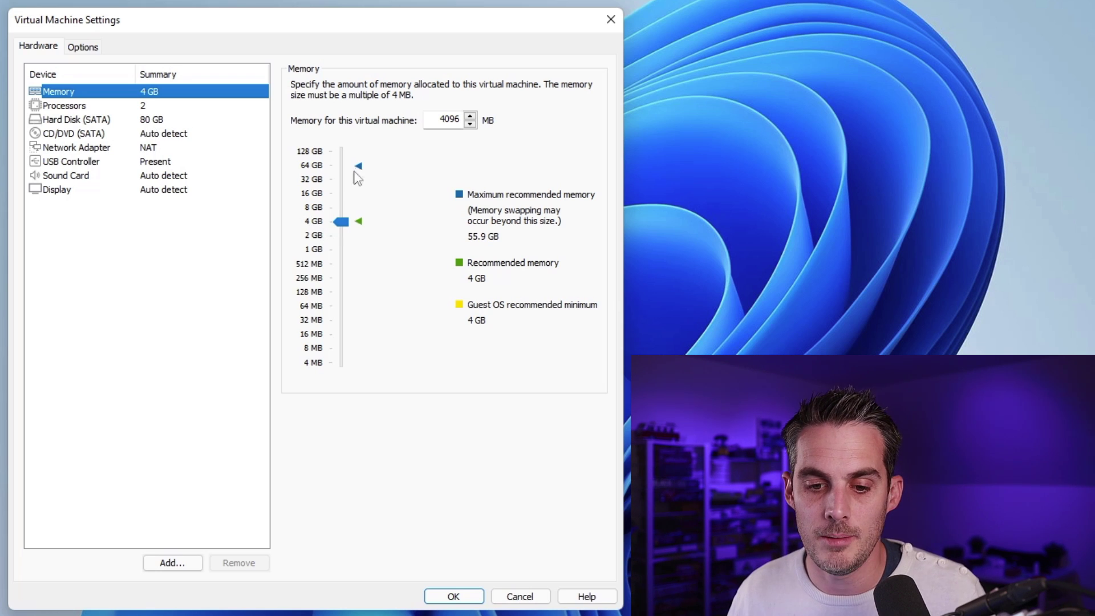
{"action": "left_click_drag", "start_coordinate": [343, 224], "coordinate": [342, 207]}
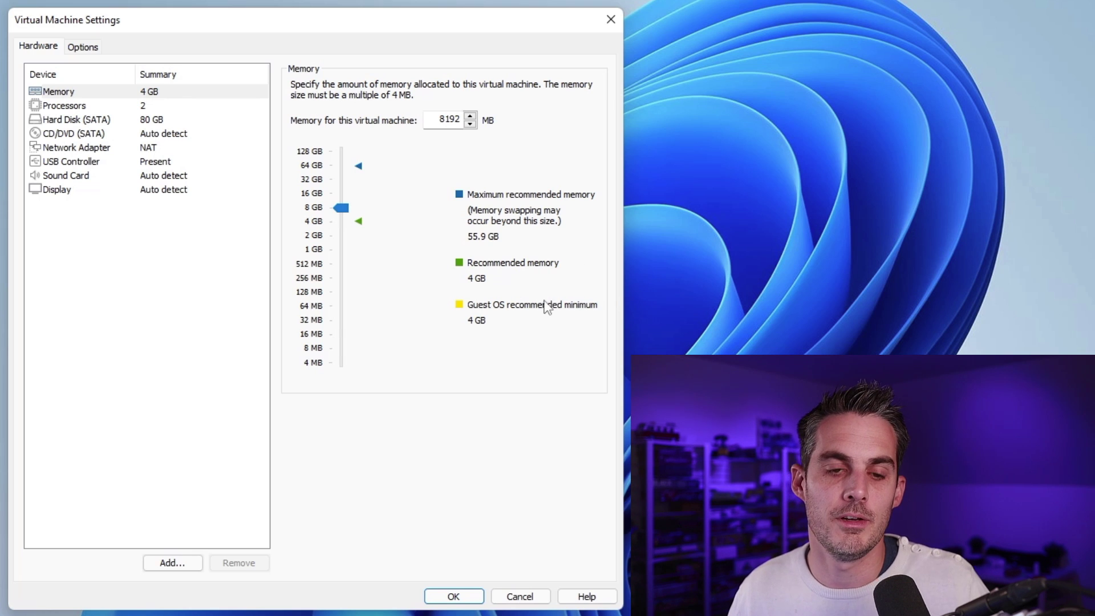
{"action": "left_click", "coordinate": [127, 106]}
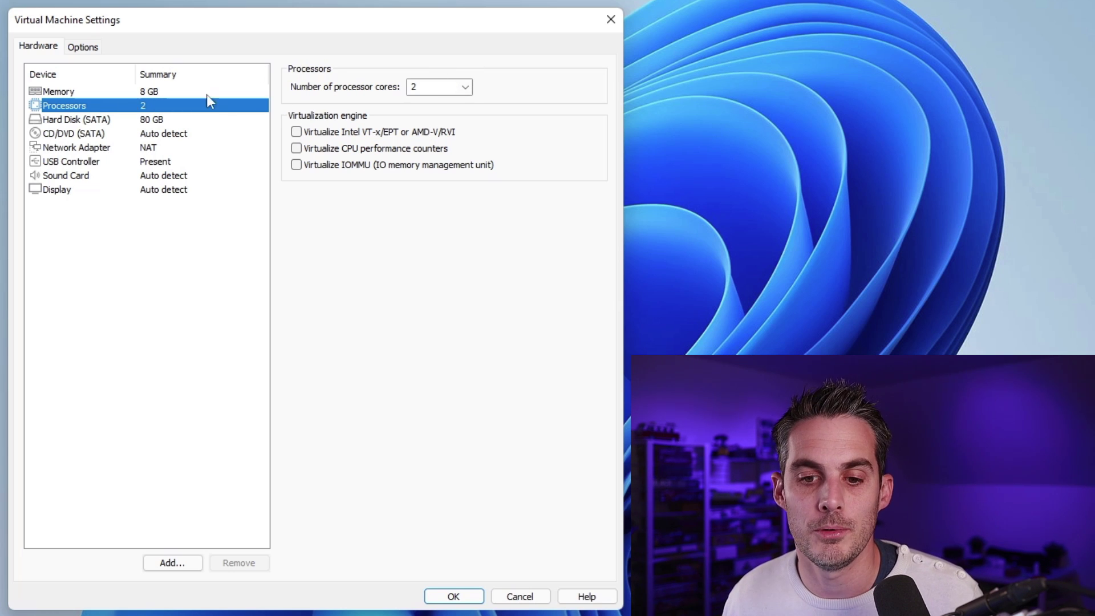
{"action": "left_click", "coordinate": [465, 87]}
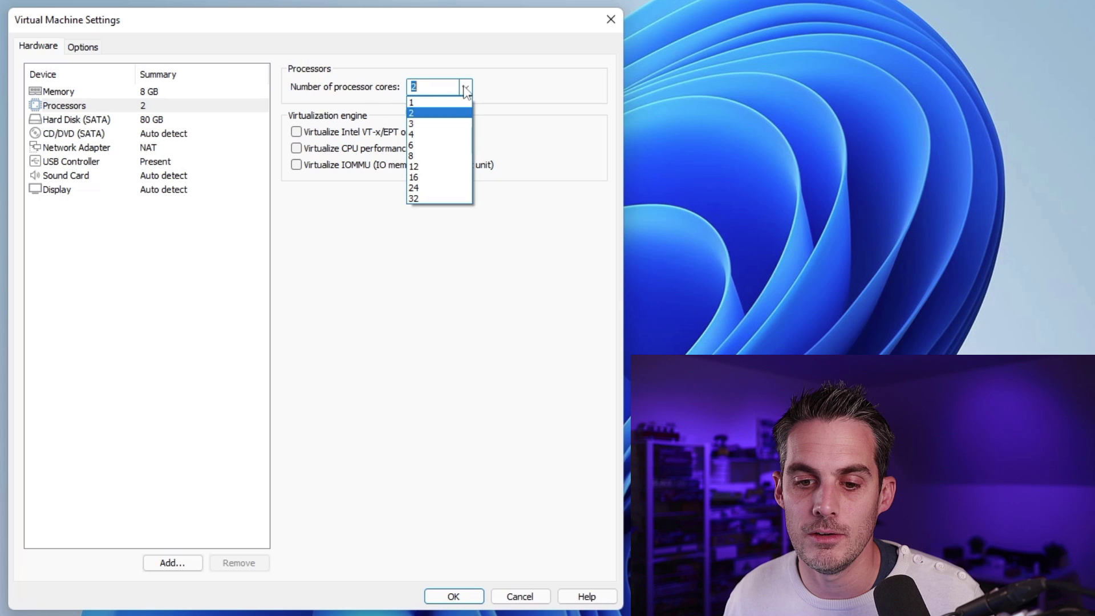
{"action": "left_click", "coordinate": [440, 135]}
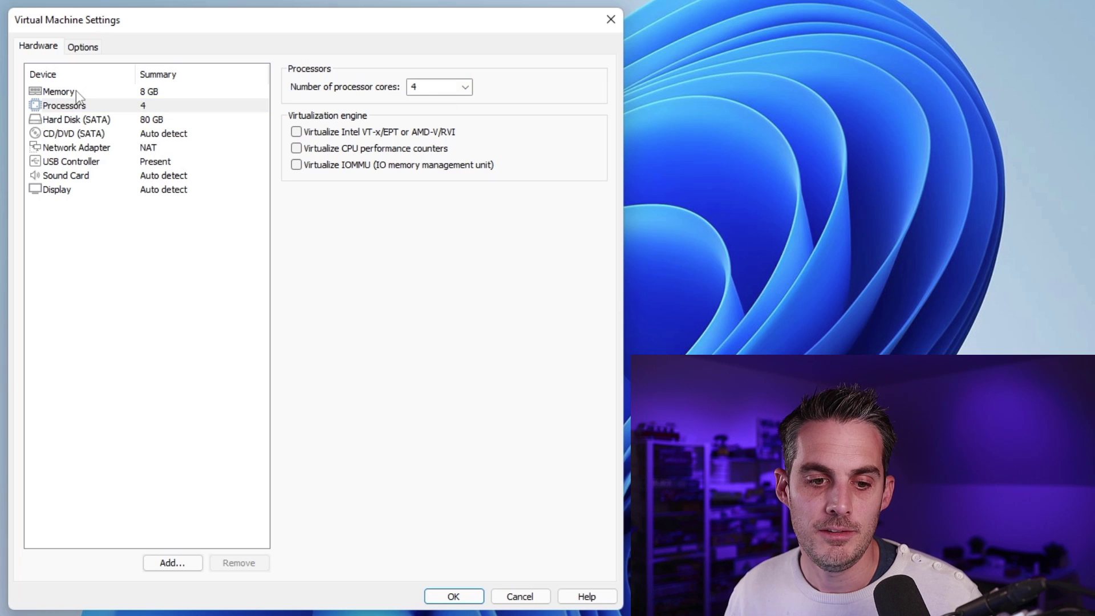
Step: Point the CD/DVD (SATA) drive at MacOS_Monterey_tech2tech.iso from Téléchargements and save with OK
{"action": "left_click", "coordinate": [78, 137]}
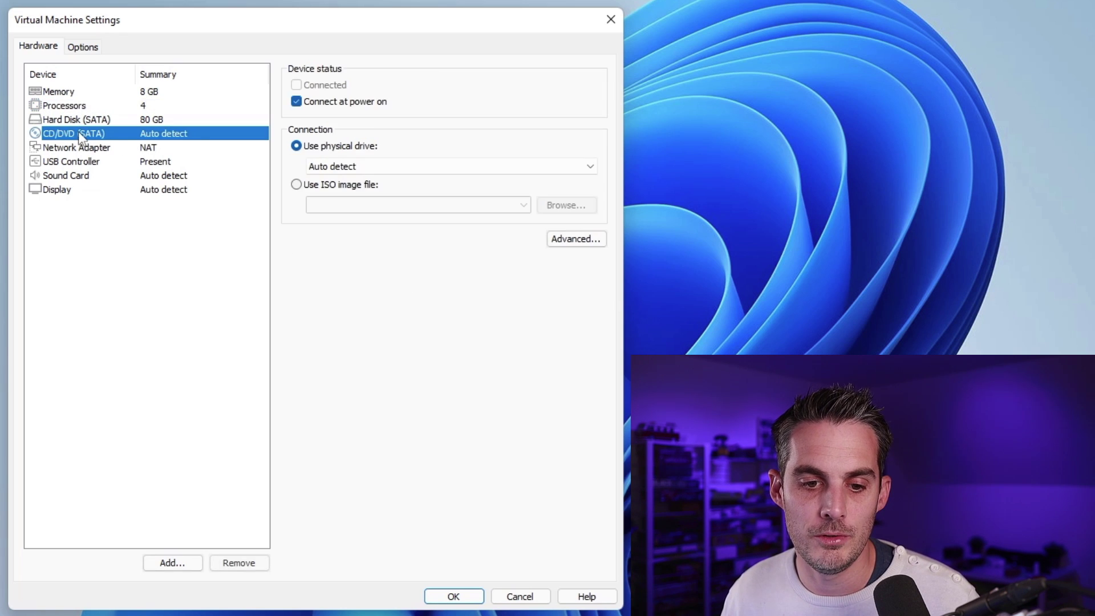
{"action": "left_click", "coordinate": [355, 188]}
{"action": "left_click", "coordinate": [564, 208]}
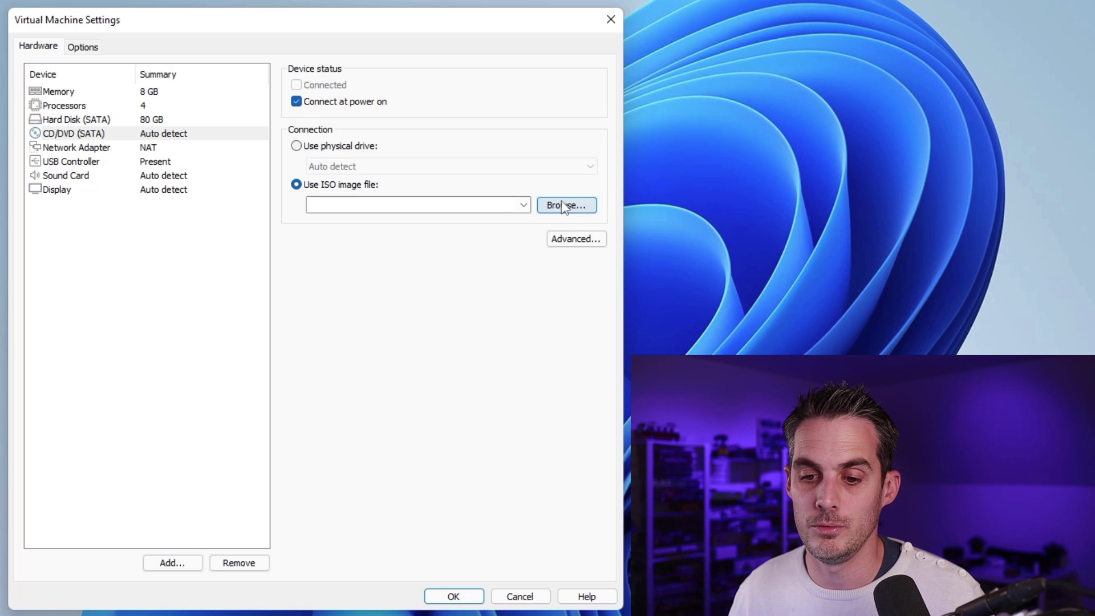
{"action": "left_click", "coordinate": [62, 137]}
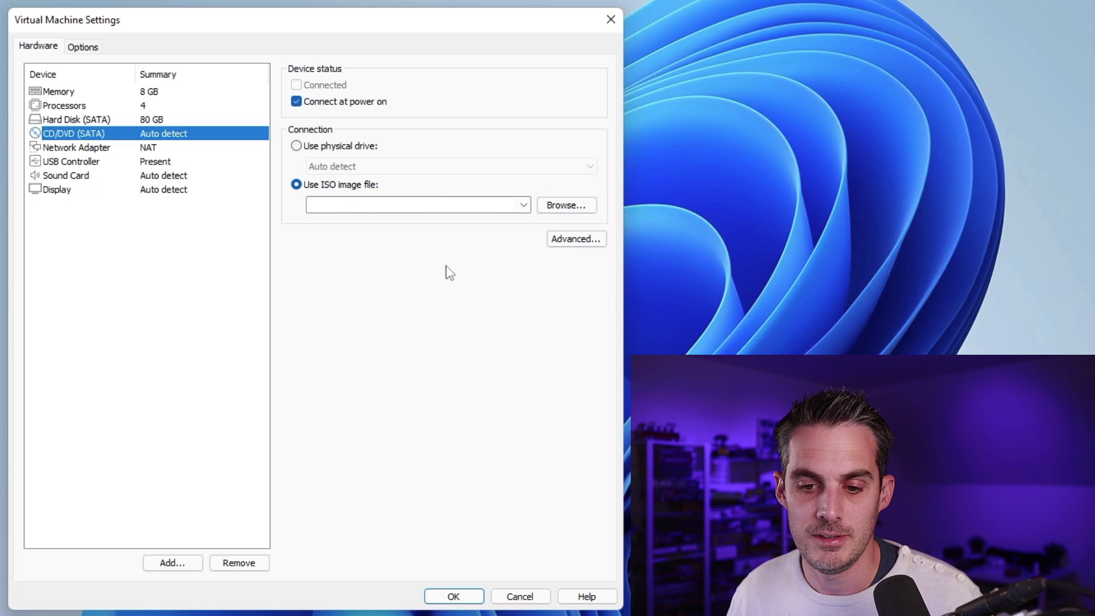
{"action": "left_click", "coordinate": [306, 189]}
{"action": "left_click", "coordinate": [563, 207]}
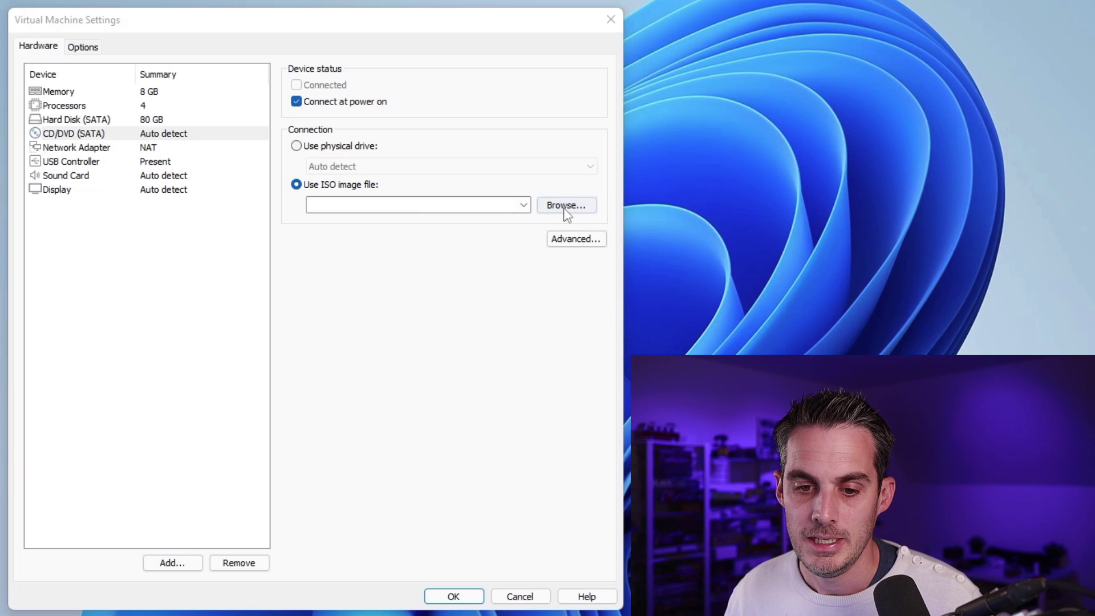
{"action": "left_click", "coordinate": [54, 285]}
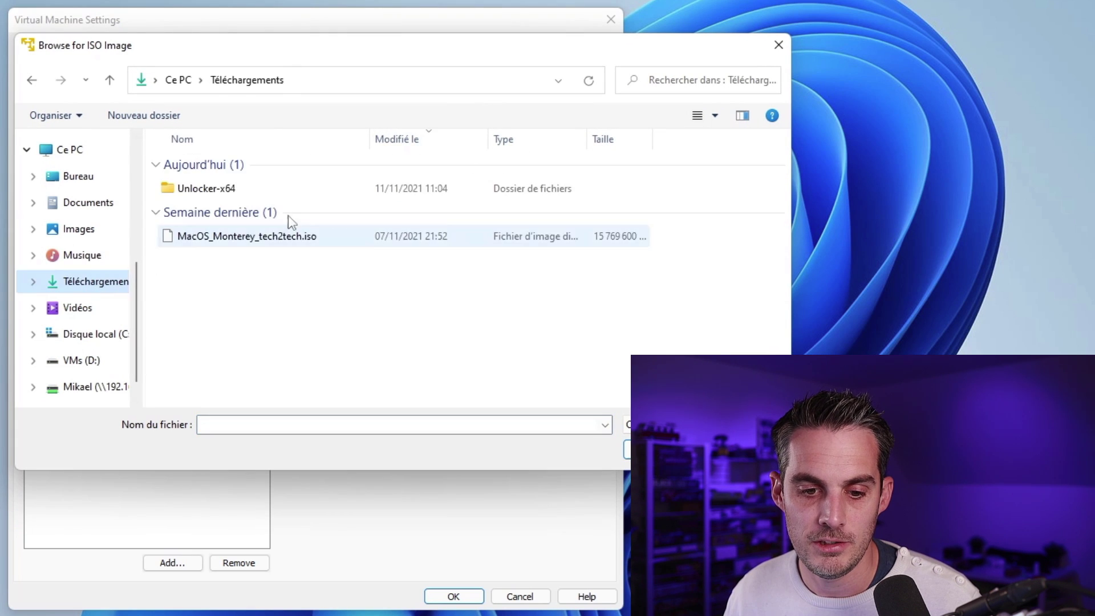
{"action": "left_click", "coordinate": [220, 244]}
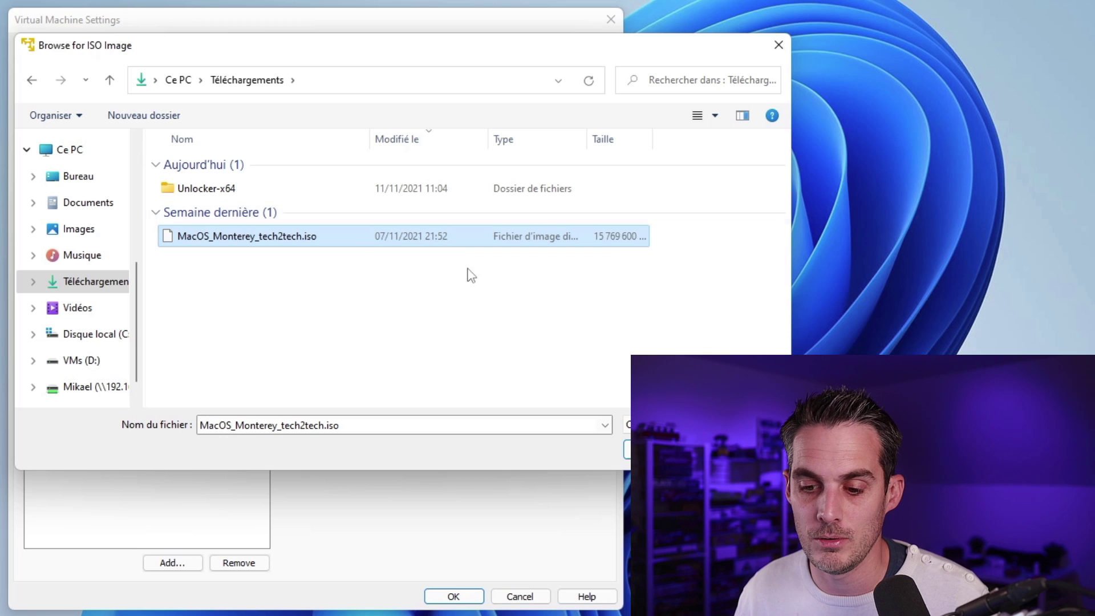
{"action": "left_click", "coordinate": [627, 425]}
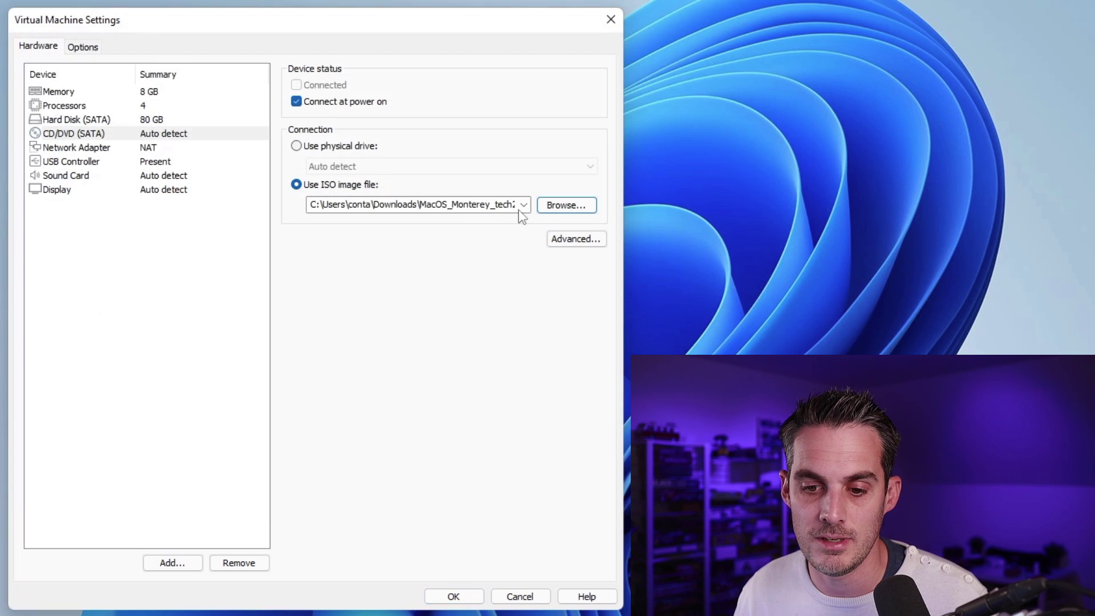
{"action": "left_click", "coordinate": [444, 596]}
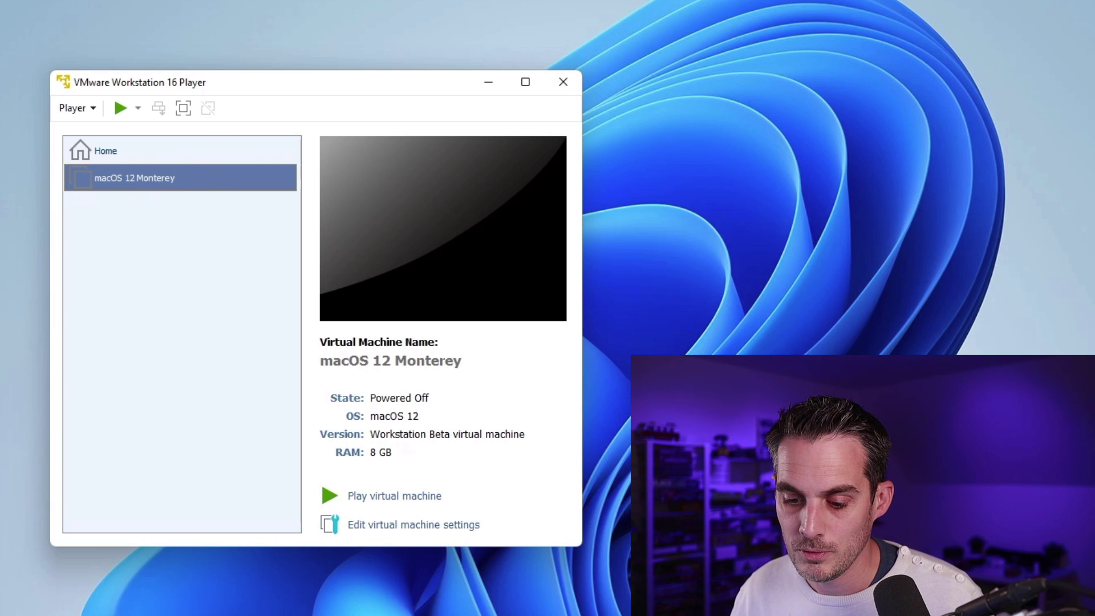
Step: Browse from Documents into the Virtual Machines > macOS 12 Monterey folder
{"action": "key", "text": "super"}
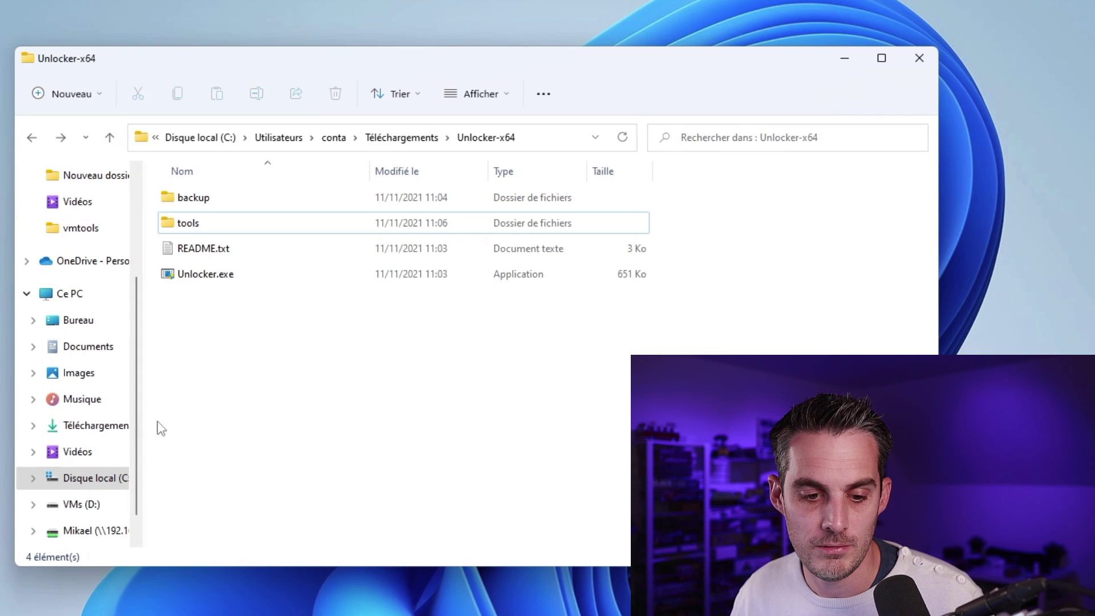
{"action": "left_click", "coordinate": [106, 346]}
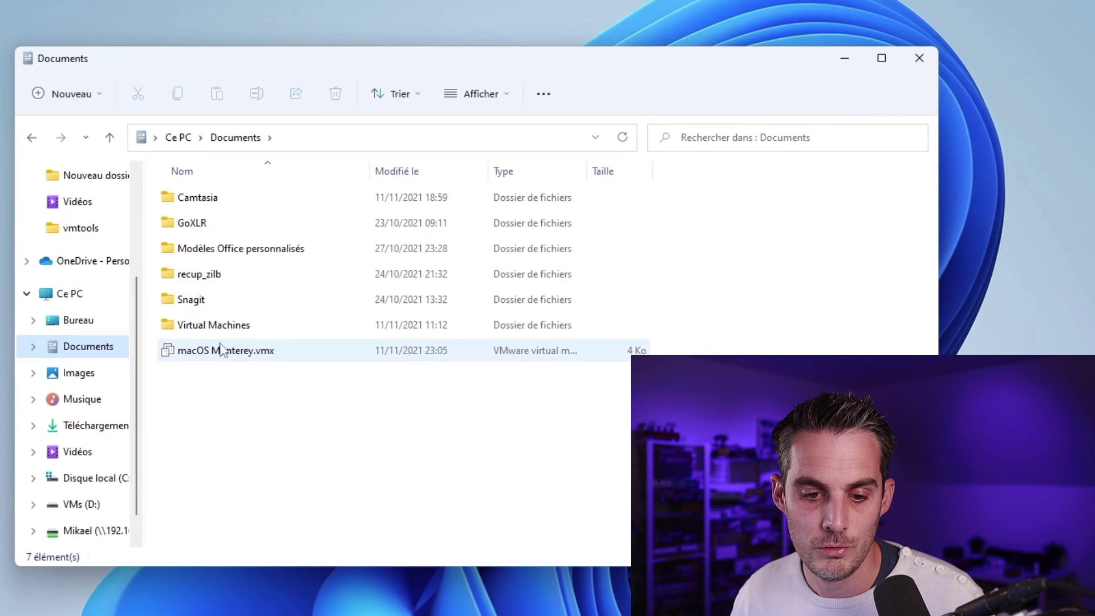
{"action": "left_click", "coordinate": [192, 332]}
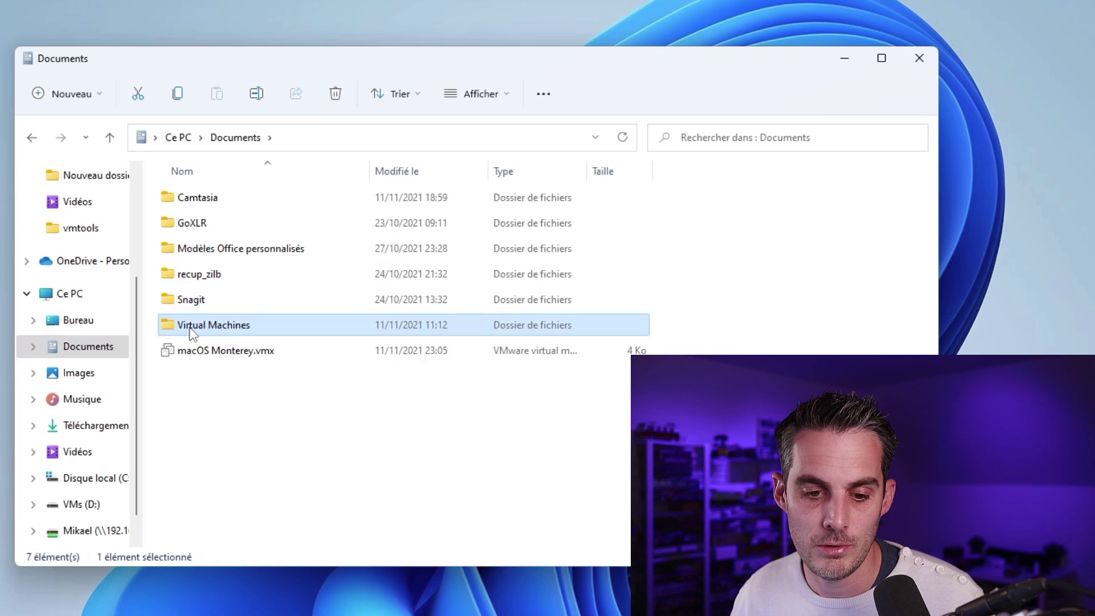
{"action": "double_click", "coordinate": [192, 330]}
{"action": "left_click", "coordinate": [207, 201]}
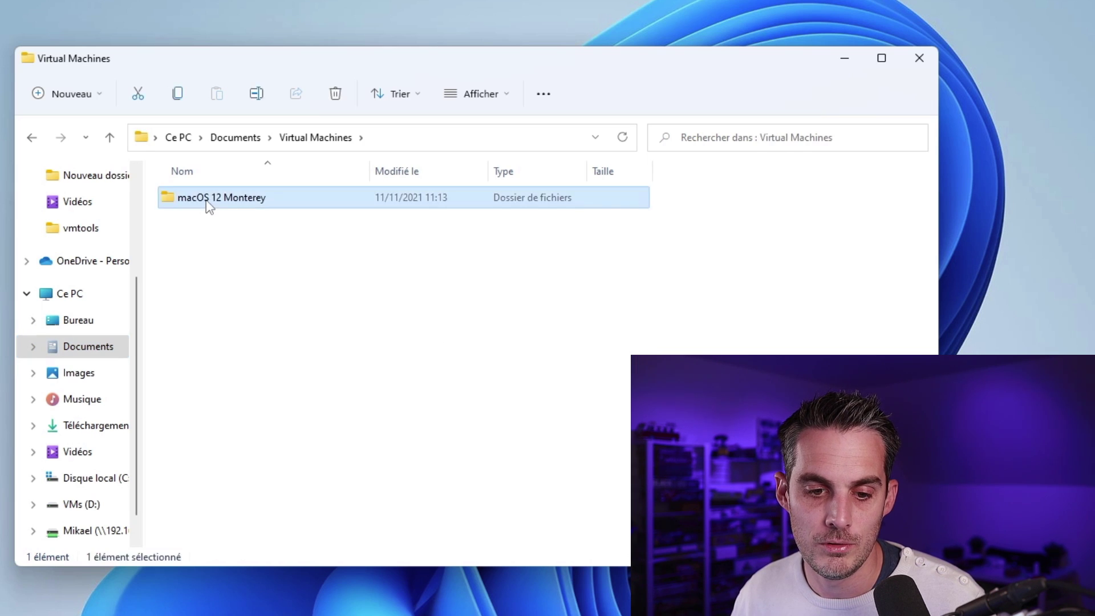
{"action": "double_click", "coordinate": [208, 200]}
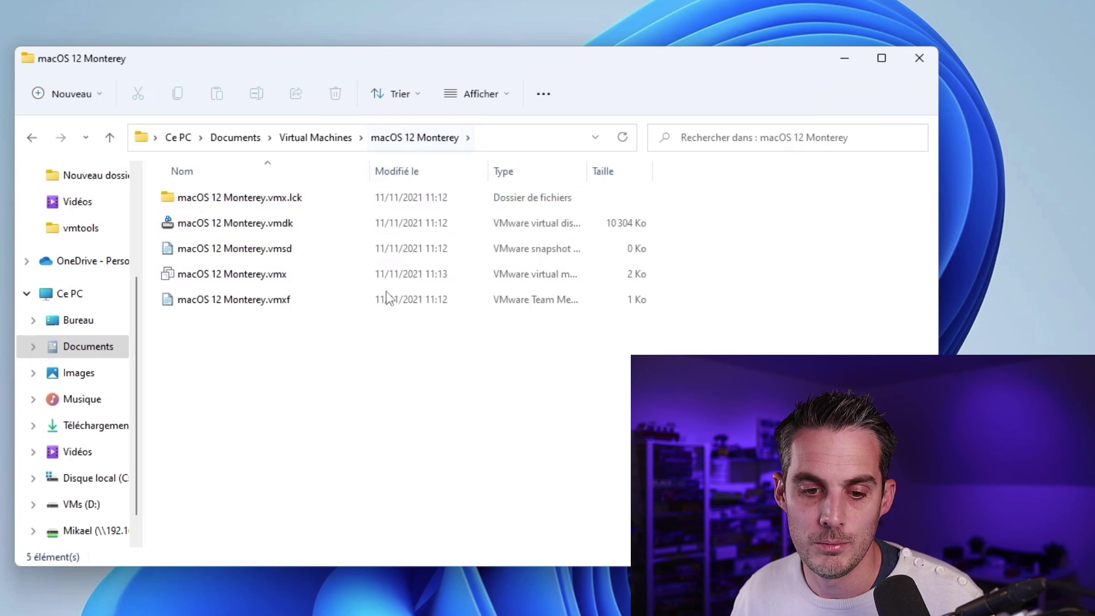
Step: Open macOS 12 Monterey.vmx with Bloc-notes (Notepad)
{"action": "left_click", "coordinate": [225, 277]}
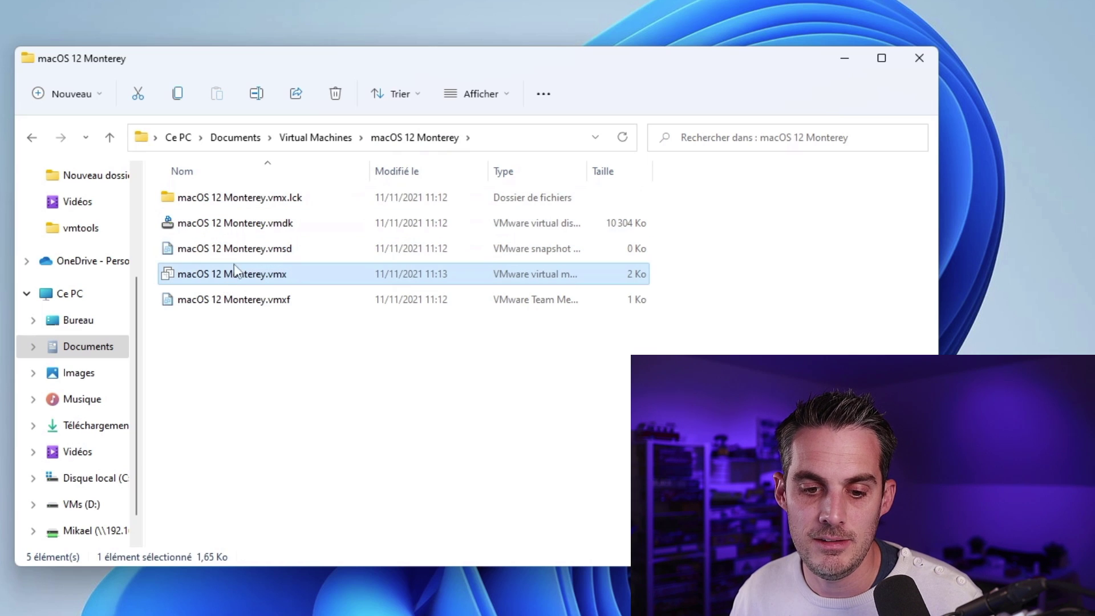
{"action": "right_click", "coordinate": [238, 278]}
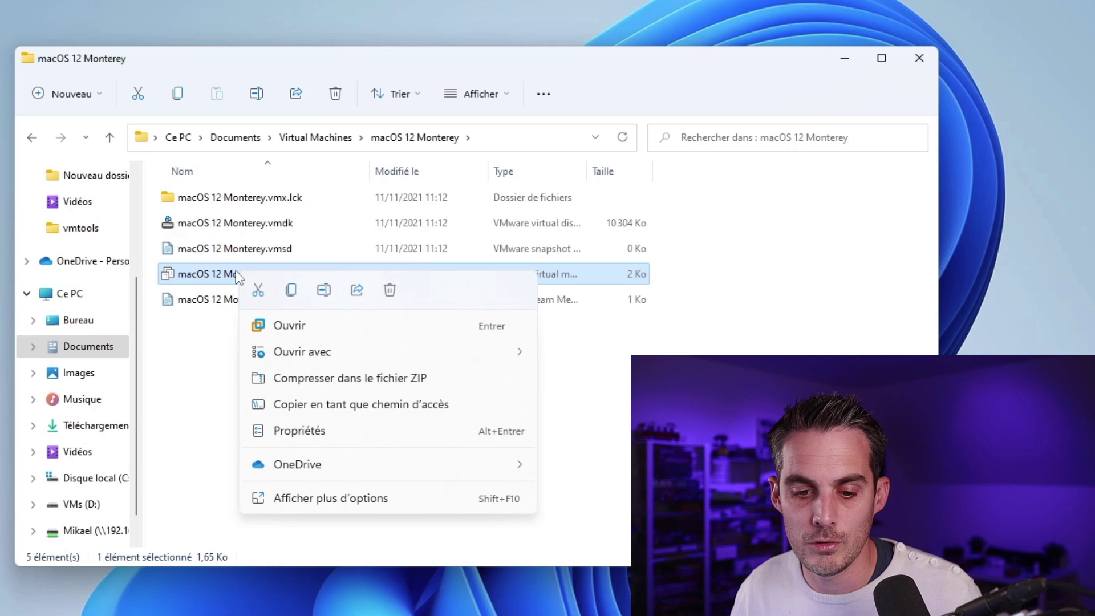
{"action": "mouse_move", "coordinate": [448, 363]}
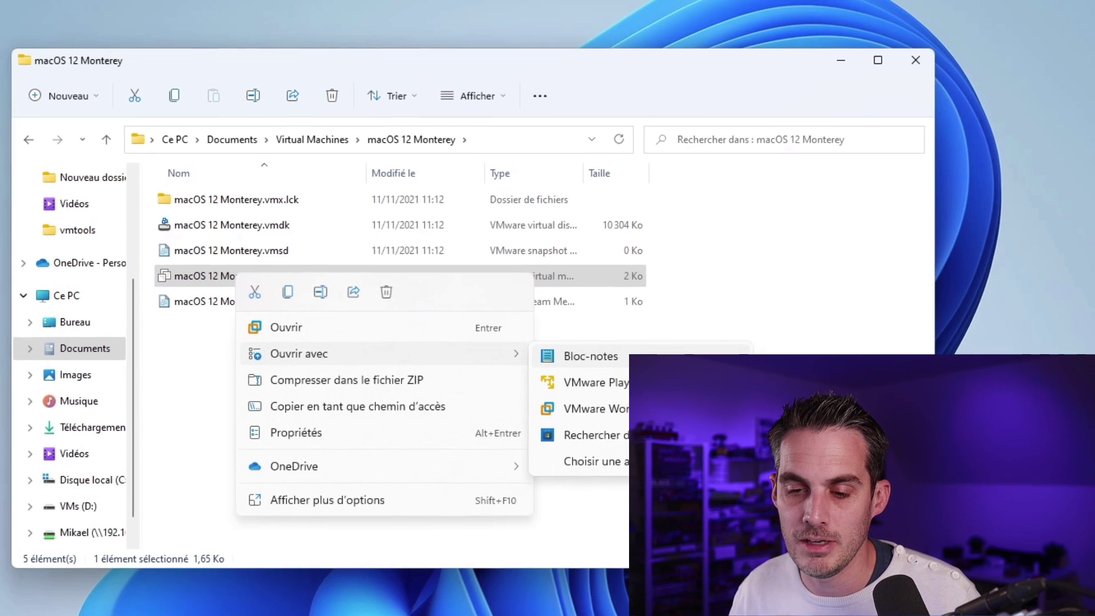
{"action": "left_click", "coordinate": [650, 357]}
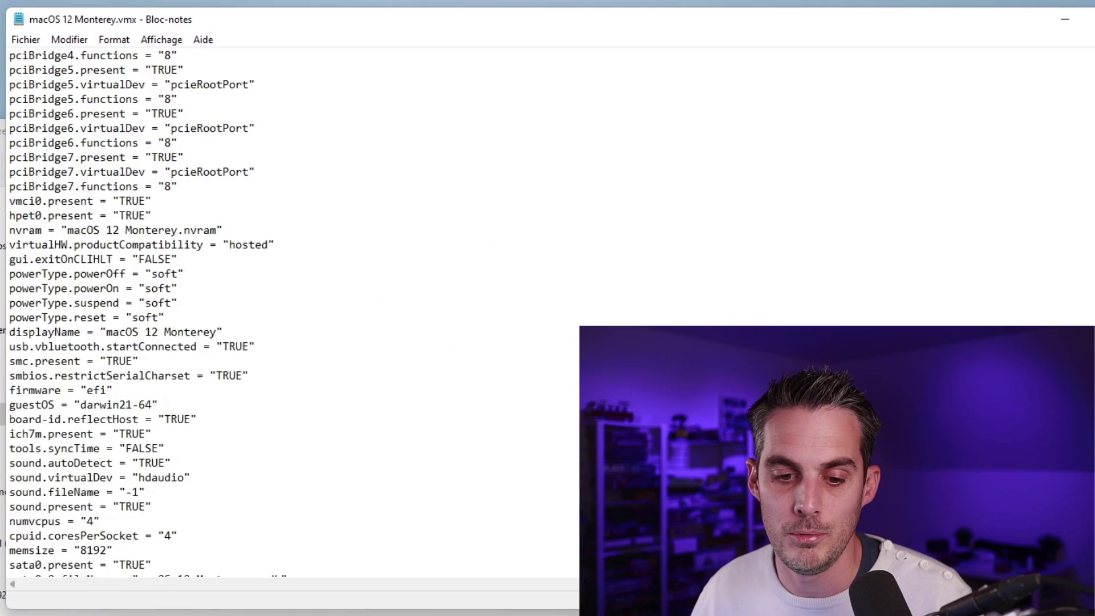
Step: Paste the five SMBIOS lines, including hw.model "MacBookPro14,3", below floppy0.present
{"action": "scroll", "coordinate": [285, 314], "scroll_direction": "down", "scroll_amount": 5}
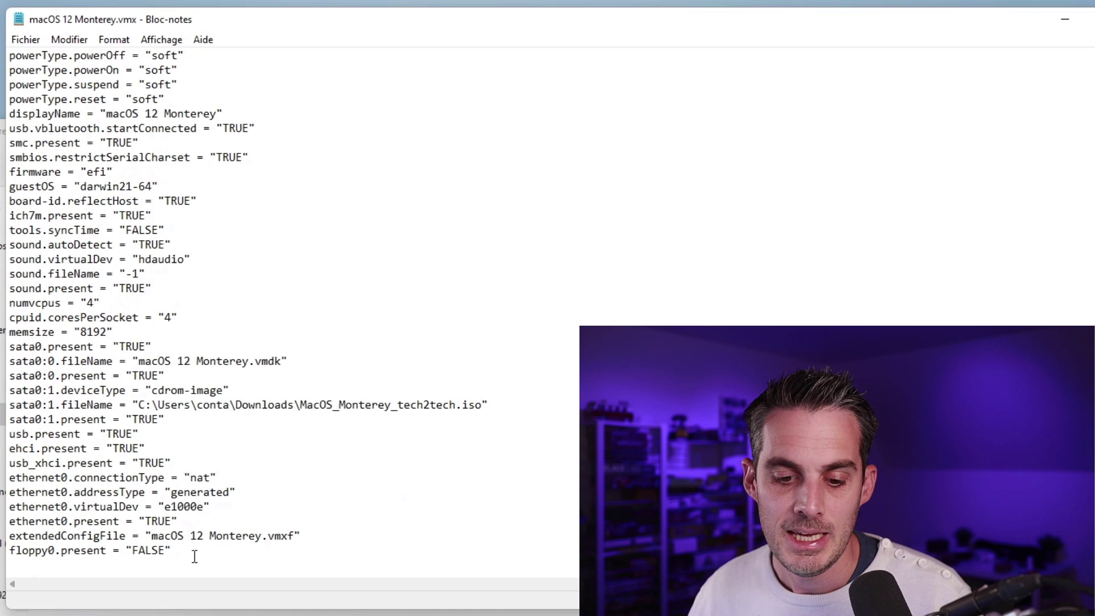
{"action": "left_click", "coordinate": [191, 551]}
{"action": "key", "text": "Return"}
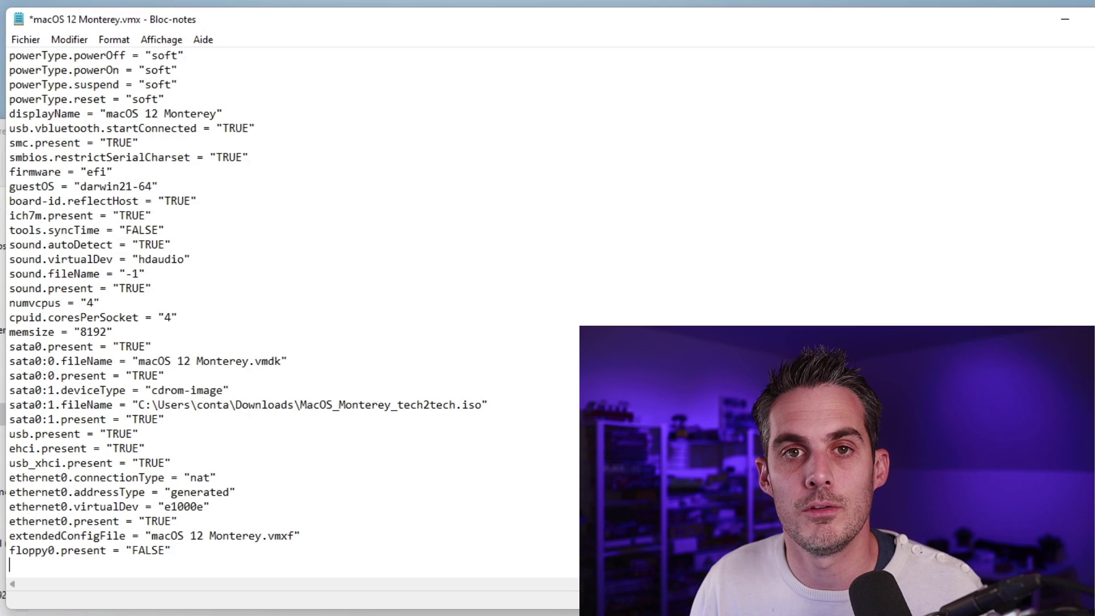
{"action": "key", "text": "Up"}
{"action": "key", "text": "Up"}
{"action": "key", "text": "Up"}
{"action": "key", "text": "Up"}
{"action": "key", "text": "Up"}
{"action": "key", "text": "Up"}
{"action": "key", "text": "Up"}
{"action": "key", "text": "End"}
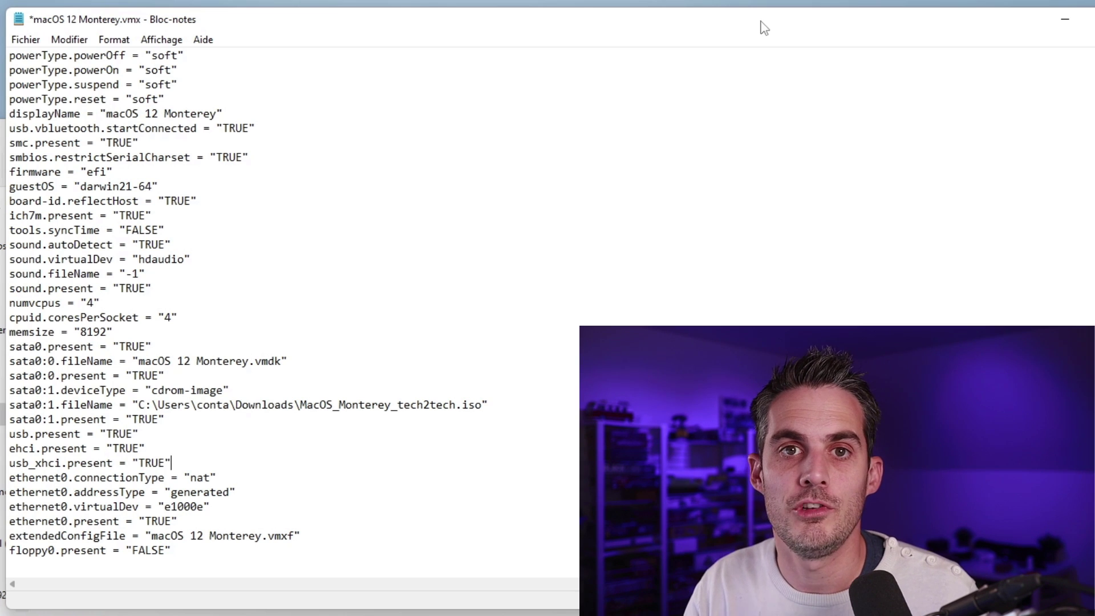
{"action": "scroll", "coordinate": [571, 189], "scroll_direction": "down", "scroll_amount": 1}
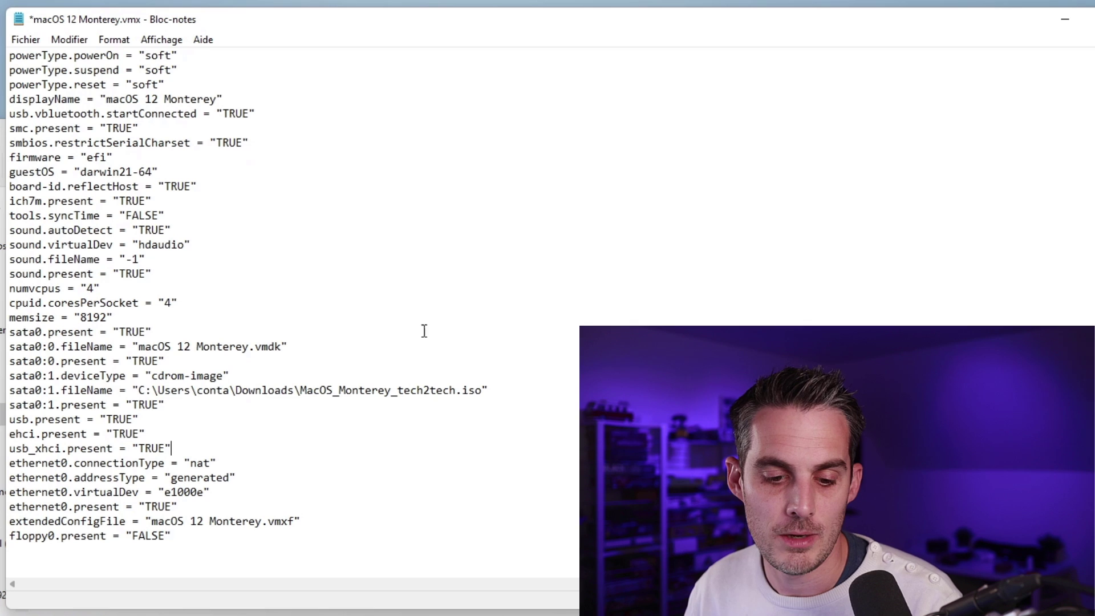
{"action": "left_click", "coordinate": [194, 557]}
{"action": "left_click", "coordinate": [198, 547]}
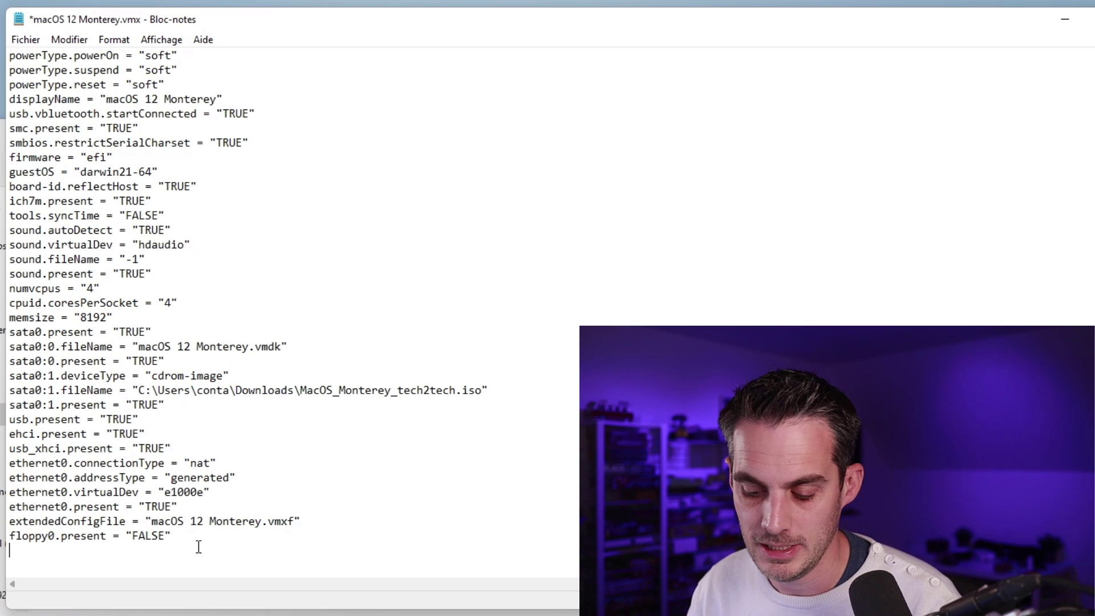
{"action": "type", "text": "smbios.reflectHost = \"TRUE\" hw.model = \"MacBookPro14,3\" board-id = \"Mac-551B86E5744E2388\" smc.version = \"0\" serialNumber = \"C02ZJS7SMD6M\""}
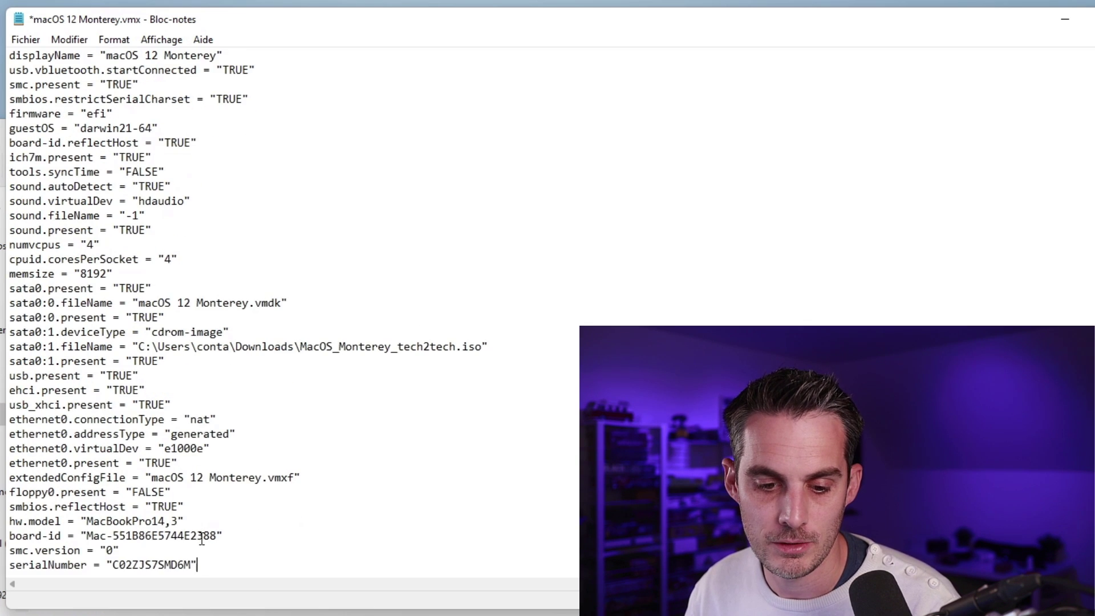
{"action": "left_click_drag", "start_coordinate": [262, 559], "coordinate": [8, 504]}
{"action": "left_click", "coordinate": [506, 521]}
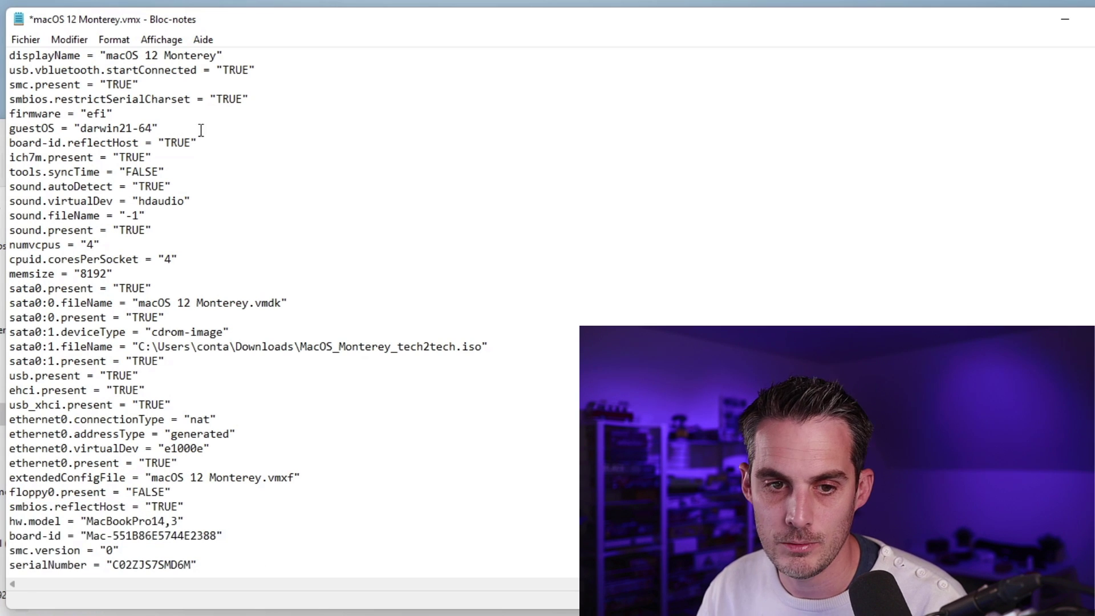
Step: Save the edited .vmx file with Fichier > Enregistrer and close Notepad
{"action": "left_click", "coordinate": [19, 41]}
{"action": "left_click", "coordinate": [40, 110]}
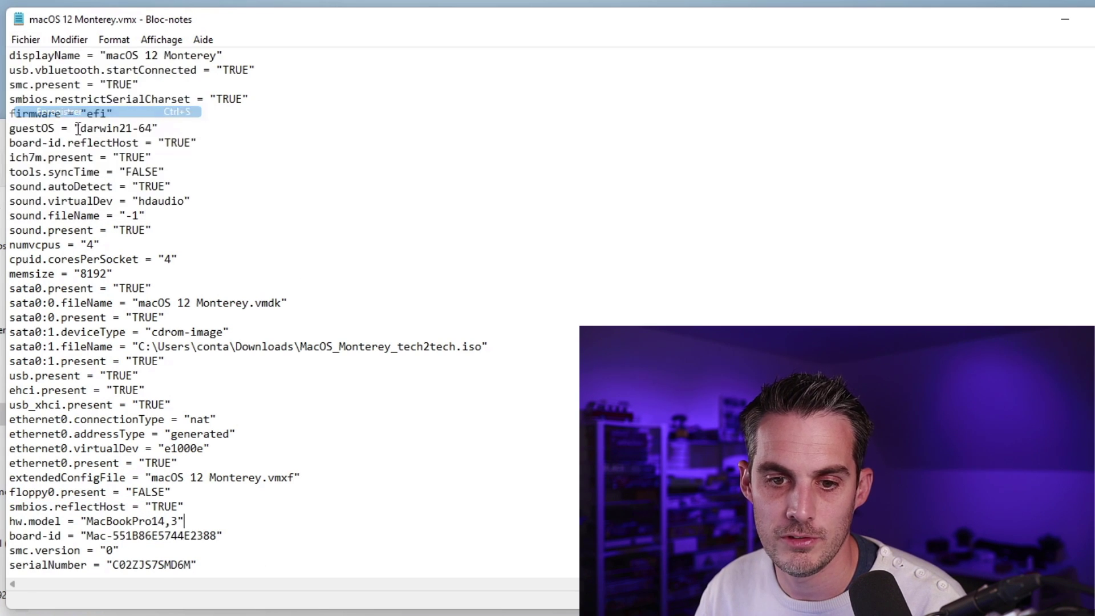
{"action": "left_click", "coordinate": [1090, 19]}
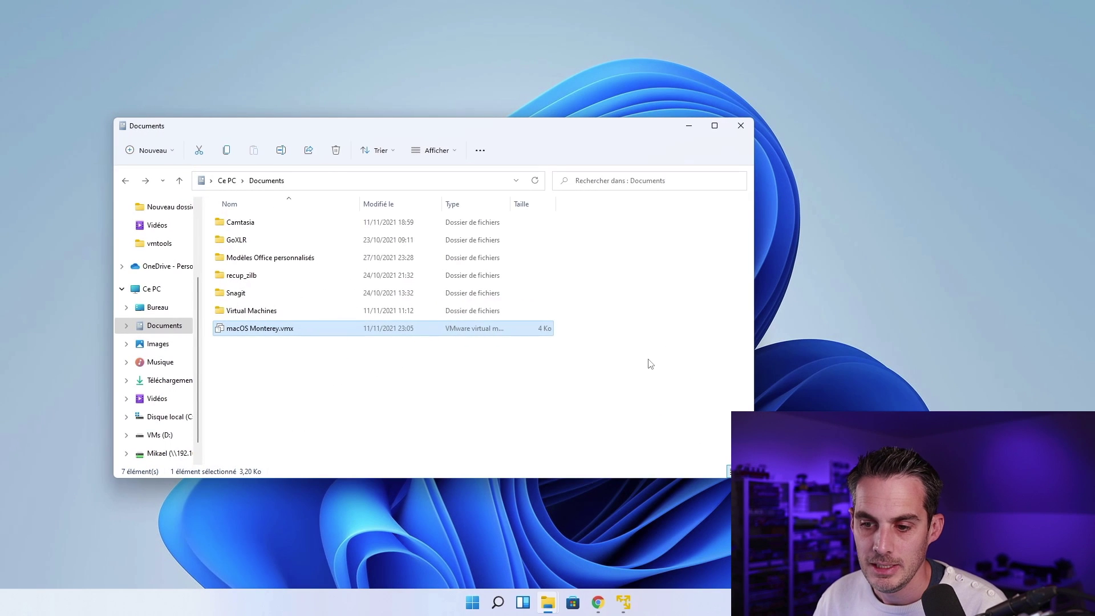
Step: Close File Explorer, power on the macOS 12 Monterey VM, and focus the installer's language list
{"action": "left_click", "coordinate": [745, 127]}
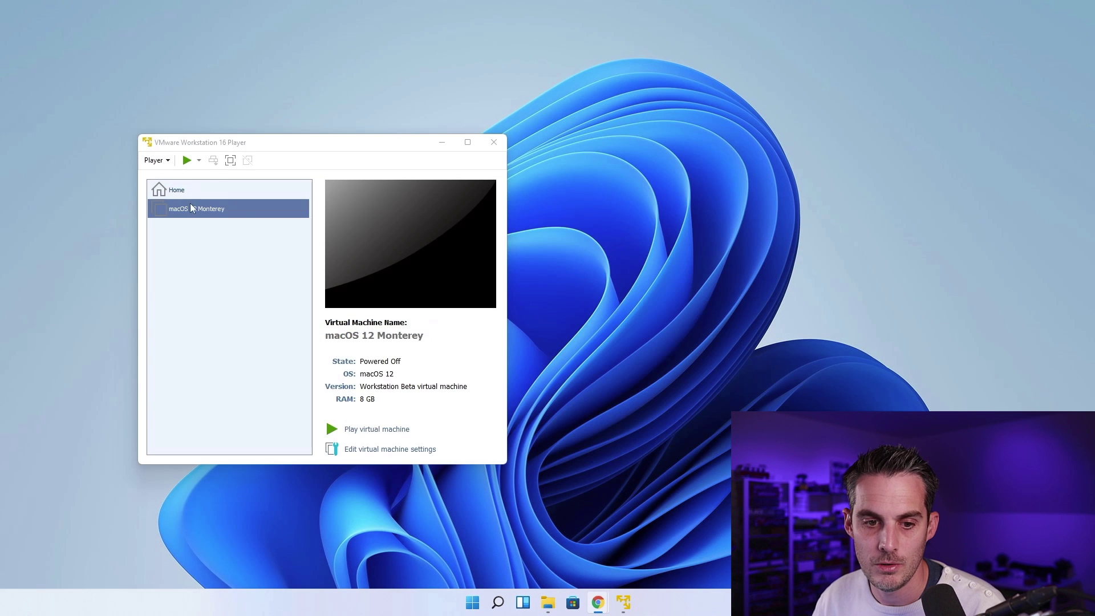
{"action": "left_click", "coordinate": [187, 161]}
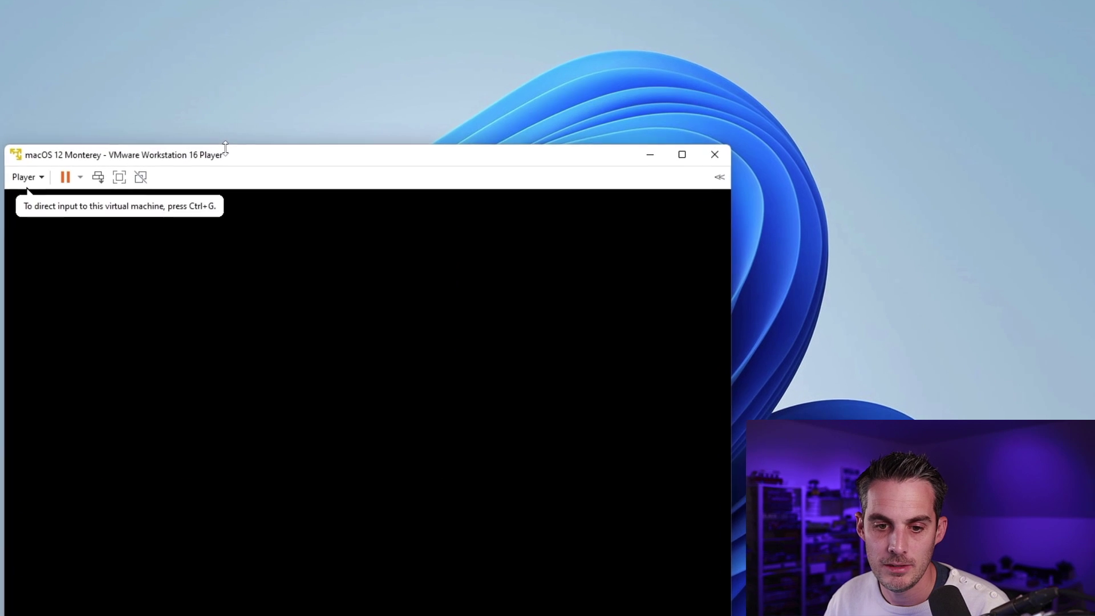
{"action": "left_click_drag", "start_coordinate": [288, 146], "coordinate": [298, 43]}
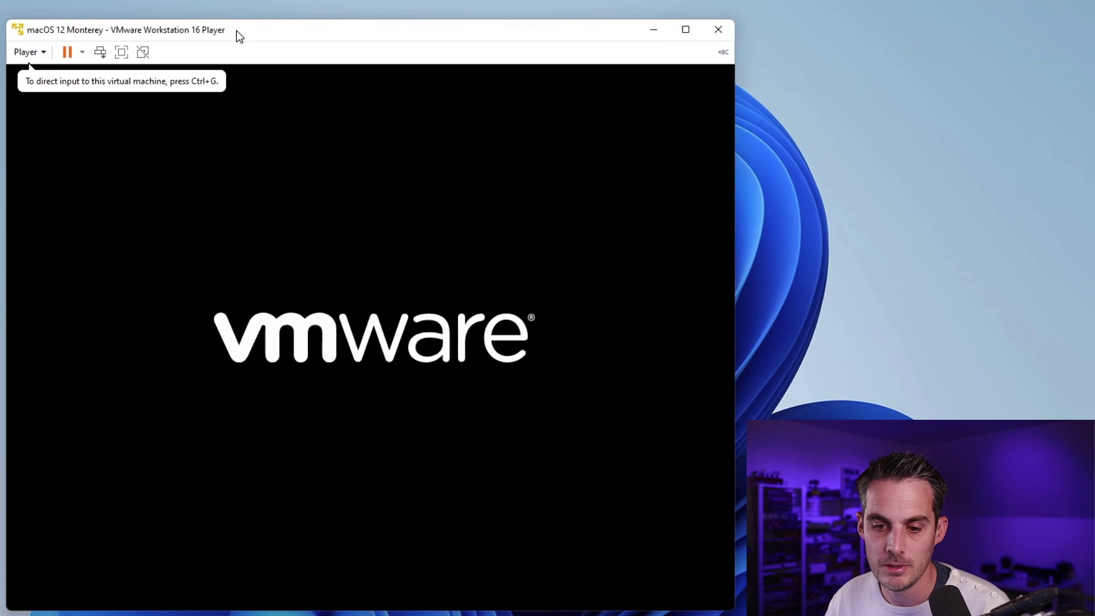
{"action": "left_click", "coordinate": [101, 144]}
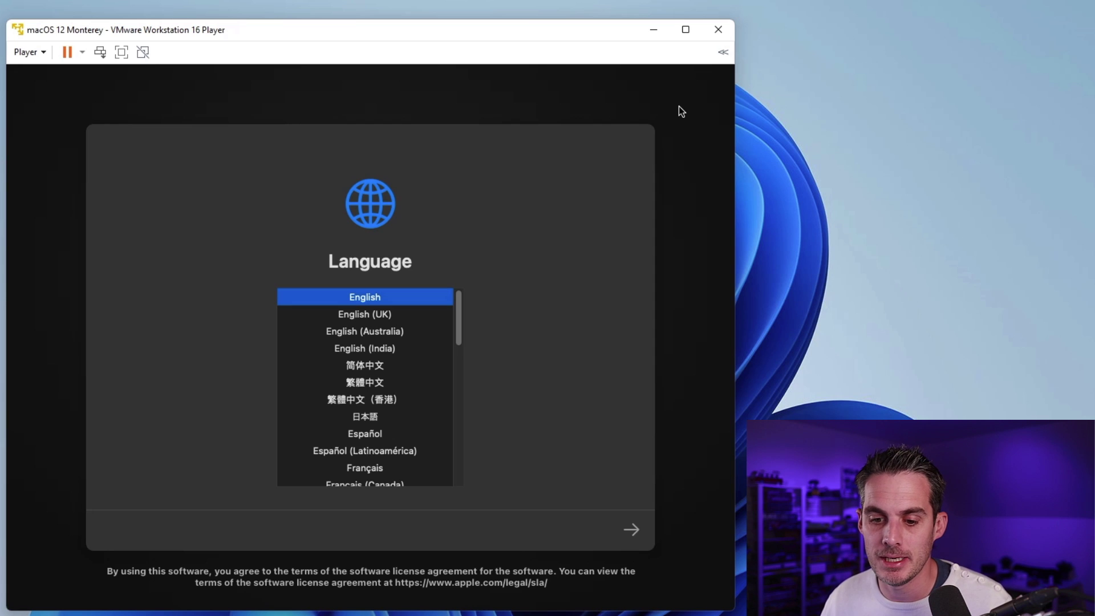
{"action": "left_click", "coordinate": [411, 343]}
Step: Select Français, continue to Recovery, and choose Utilitaire de disque
{"action": "key", "text": "f"}
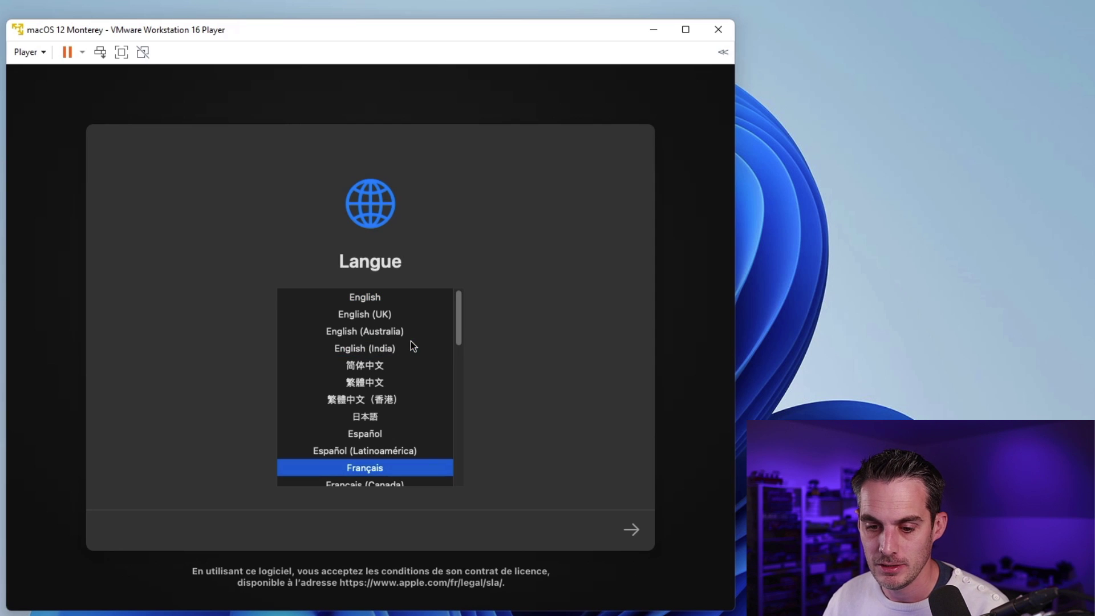
{"action": "left_click", "coordinate": [628, 534]}
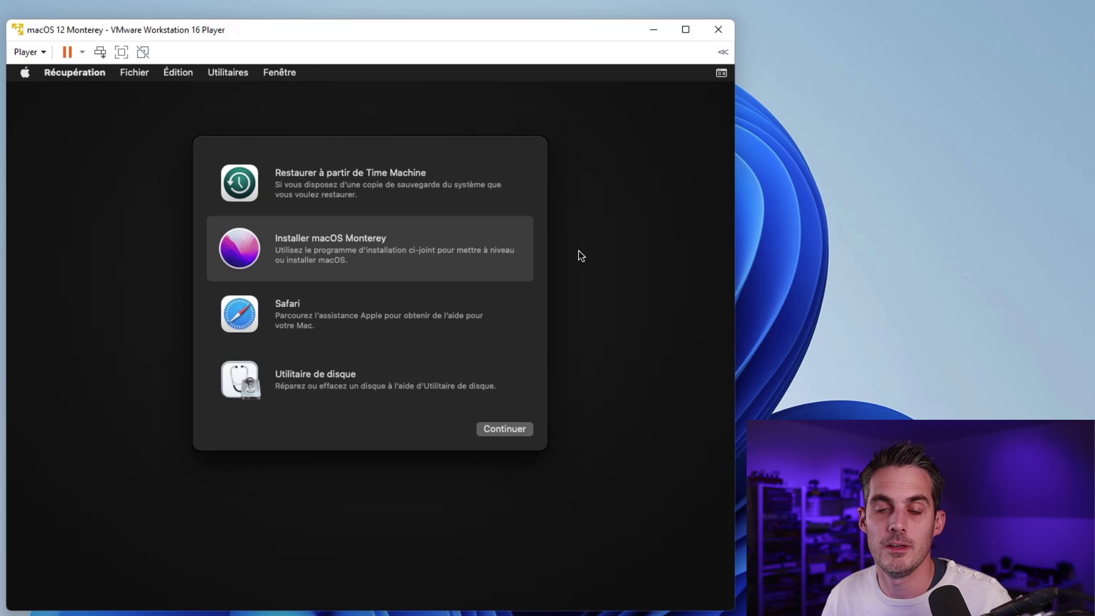
{"action": "left_click", "coordinate": [336, 368]}
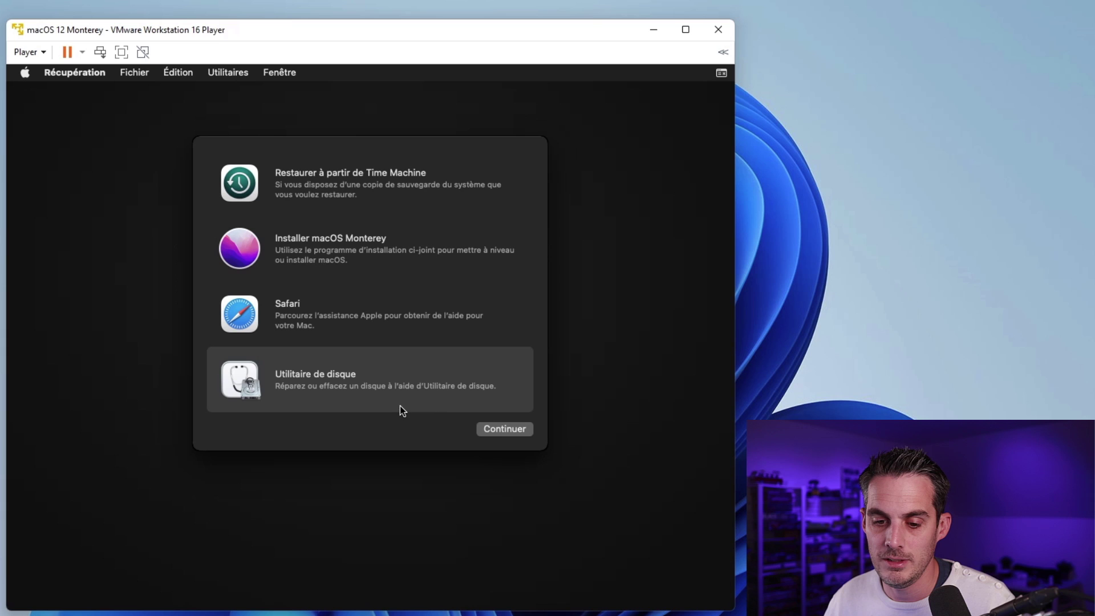
Step: Erase the 85,9 Go VMware Virtual SATA disk as APFS named 'macOS Monterey', then quit Disk Utility
{"action": "left_click", "coordinate": [498, 429]}
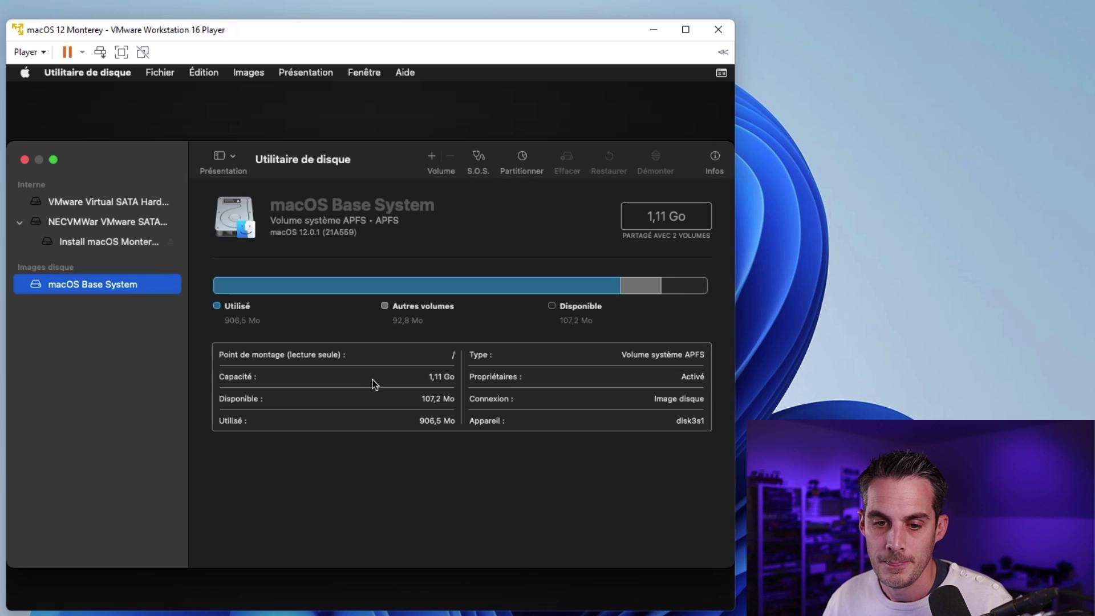
{"action": "left_click", "coordinate": [129, 204]}
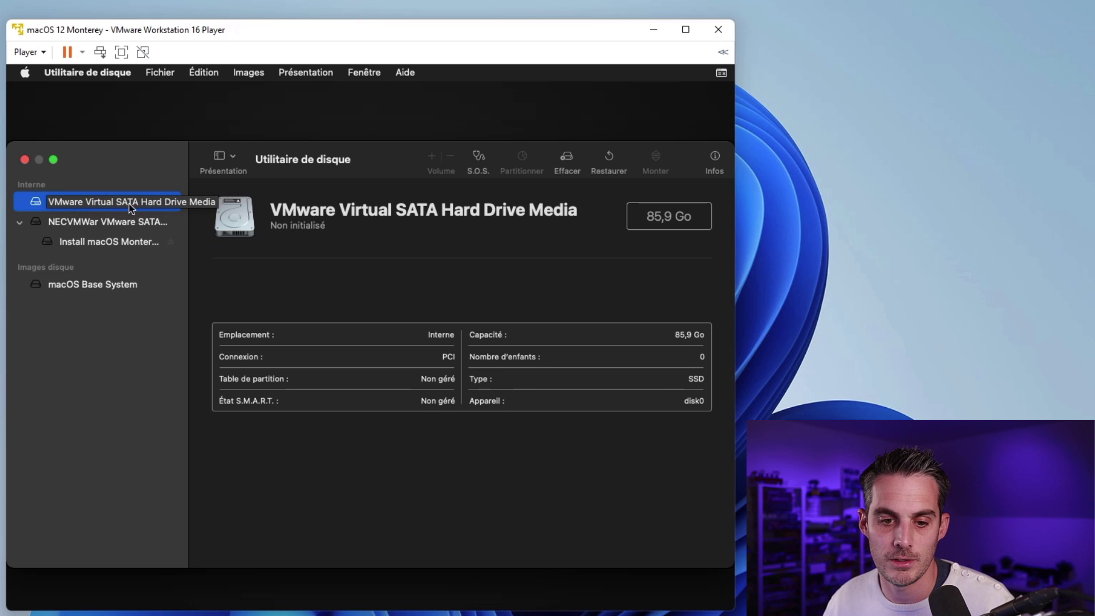
{"action": "left_click", "coordinate": [572, 159]}
{"action": "type", "text": "mac"}
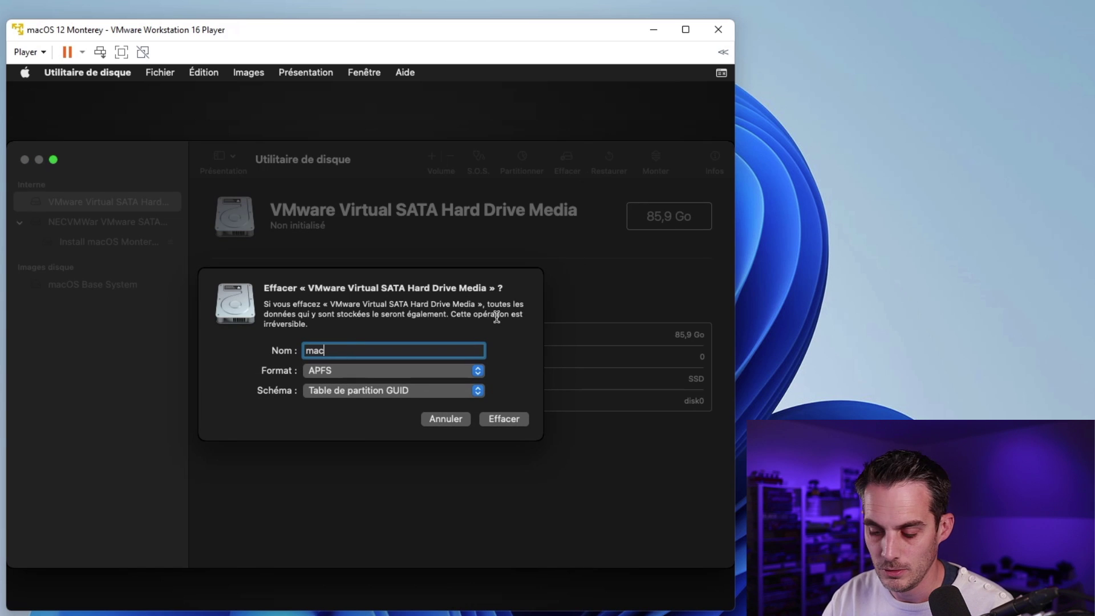
{"action": "type", "text": "OS Monterey"}
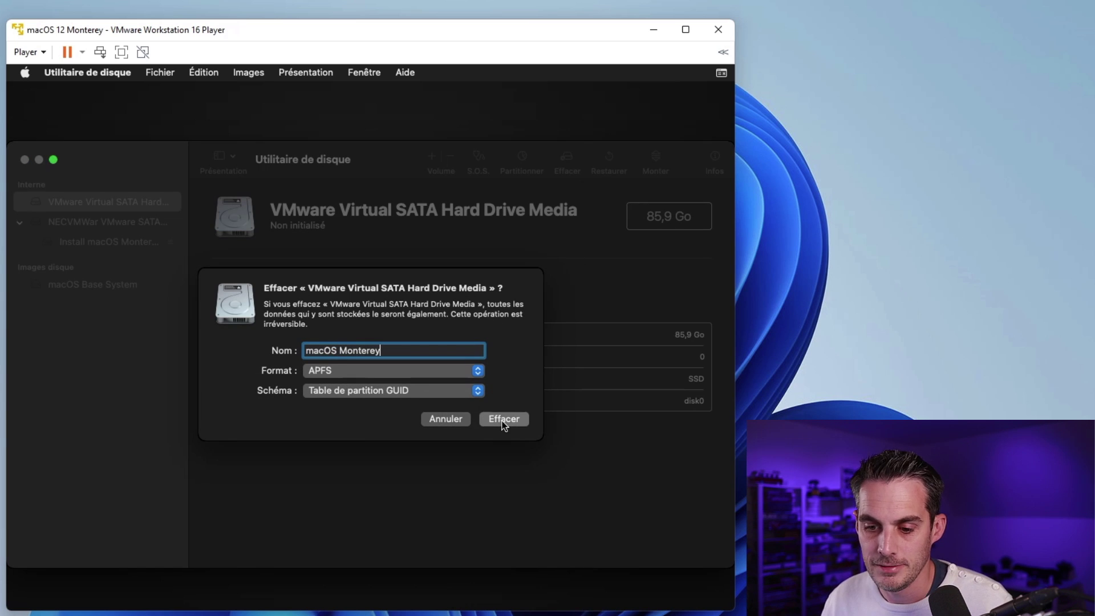
{"action": "left_click", "coordinate": [502, 420]}
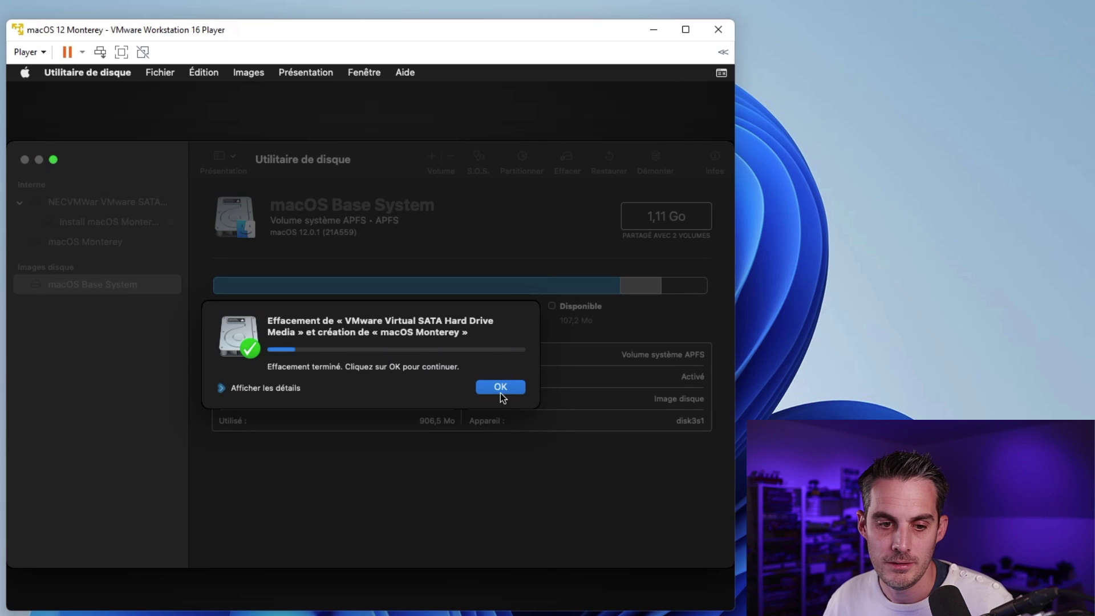
{"action": "left_click", "coordinate": [501, 386]}
{"action": "left_click", "coordinate": [25, 159]}
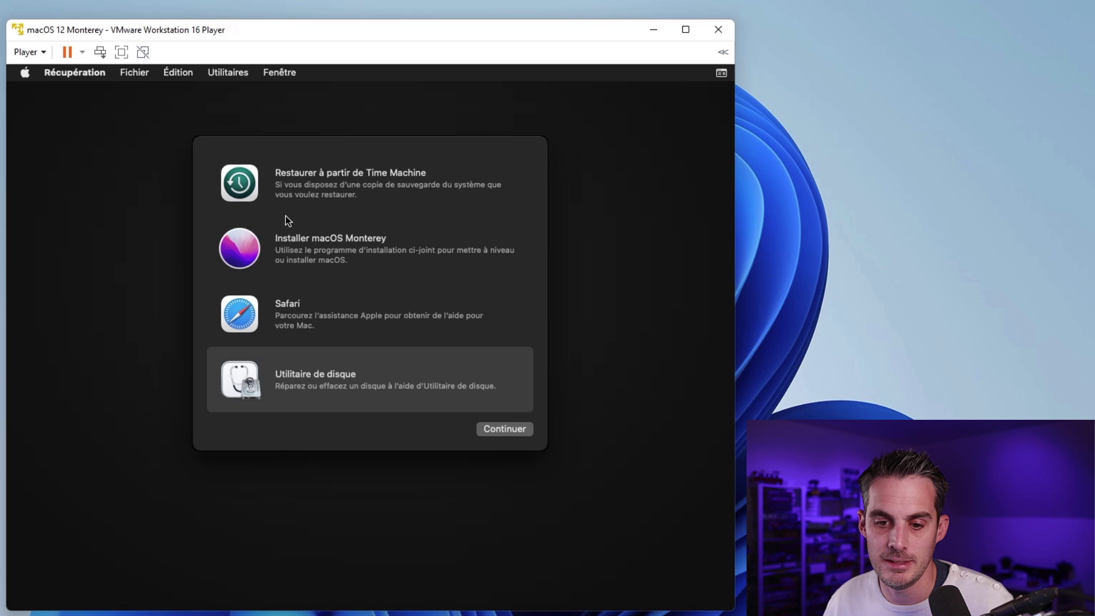
Step: Launch Installer macOS Monterey, accept the licence, and install onto the macOS Monterey disk
{"action": "left_click", "coordinate": [344, 243]}
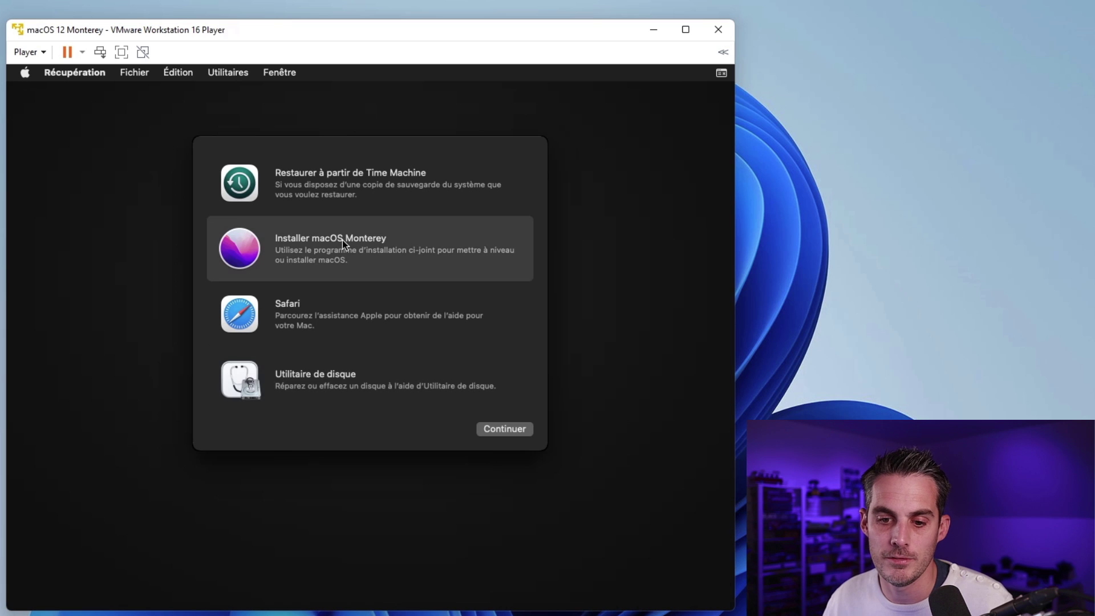
{"action": "left_click", "coordinate": [511, 428]}
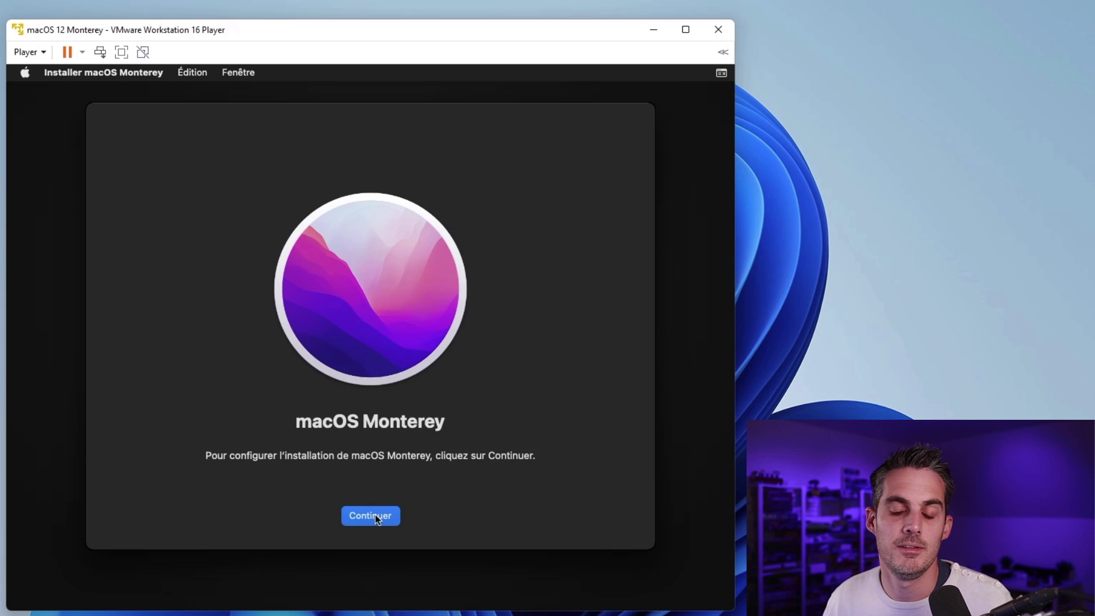
{"action": "left_click", "coordinate": [380, 517]}
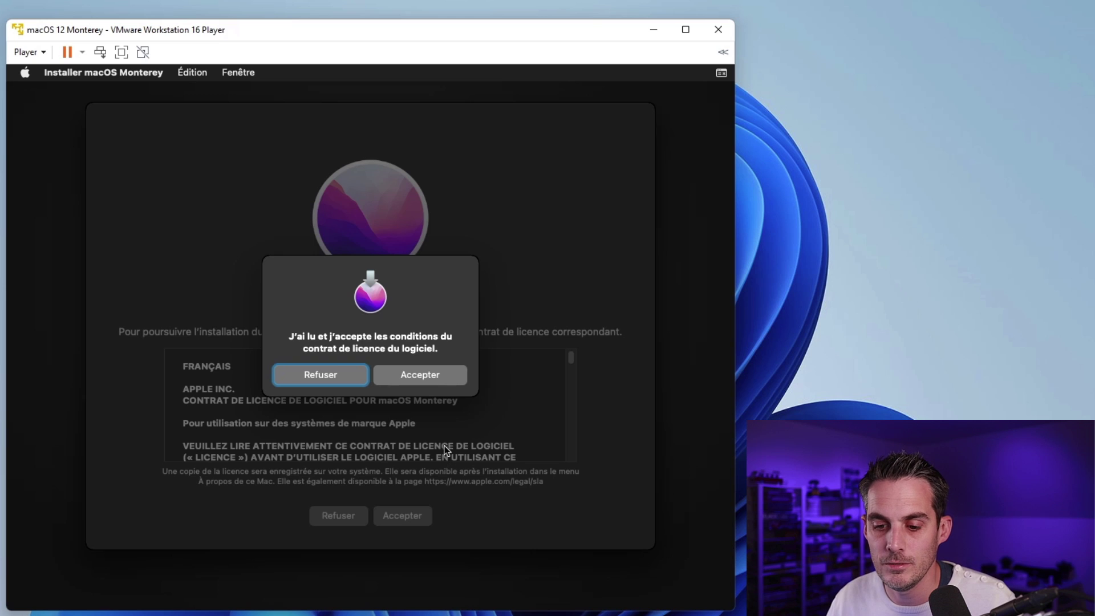
{"action": "left_click", "coordinate": [442, 375]}
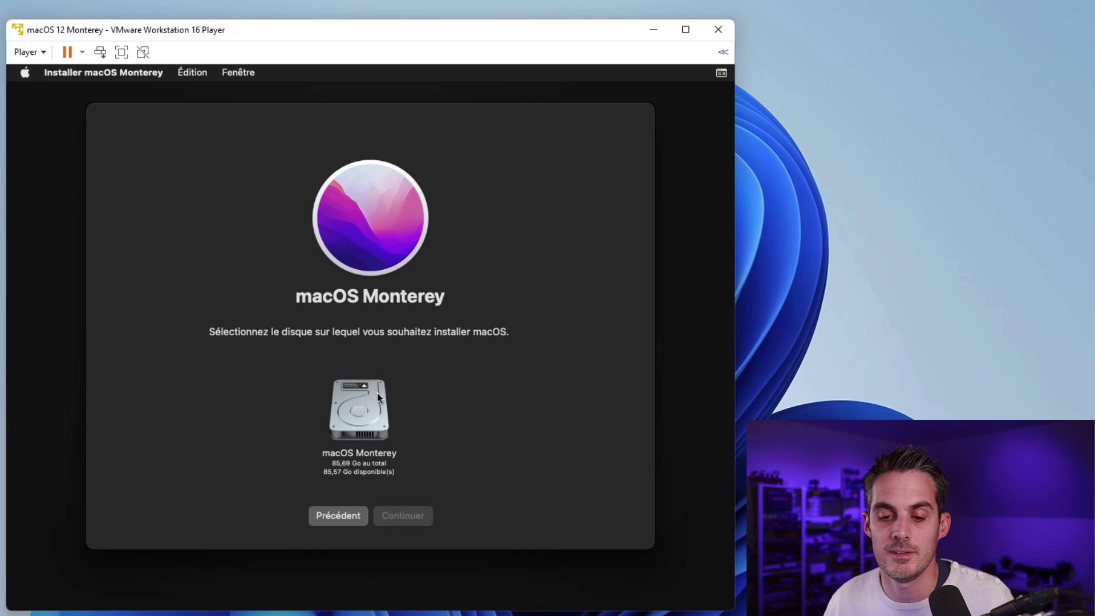
{"action": "left_click", "coordinate": [373, 407]}
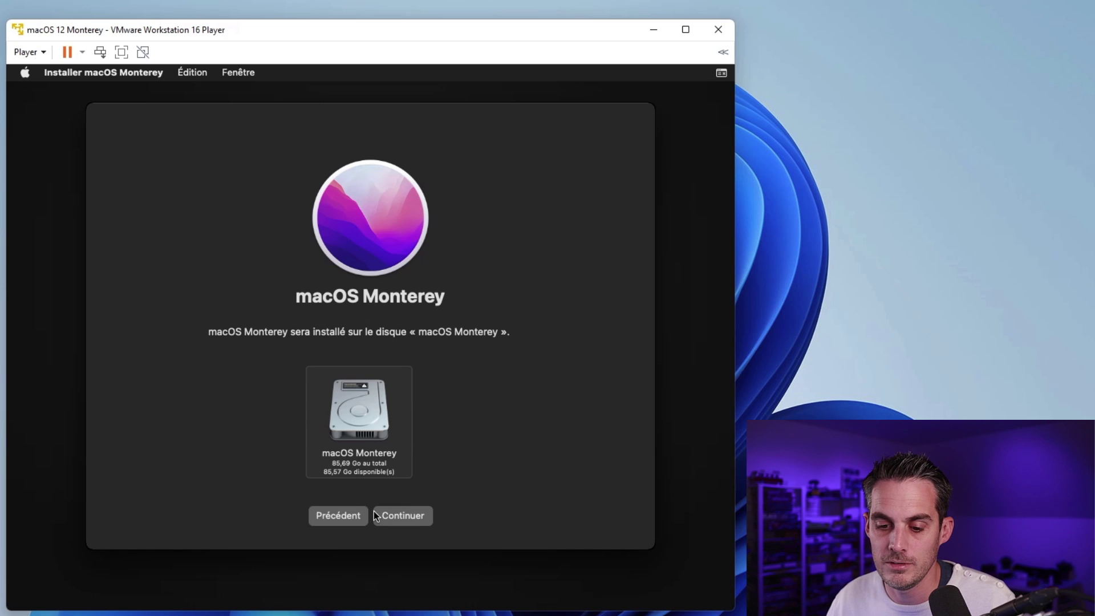
{"action": "left_click", "coordinate": [416, 520]}
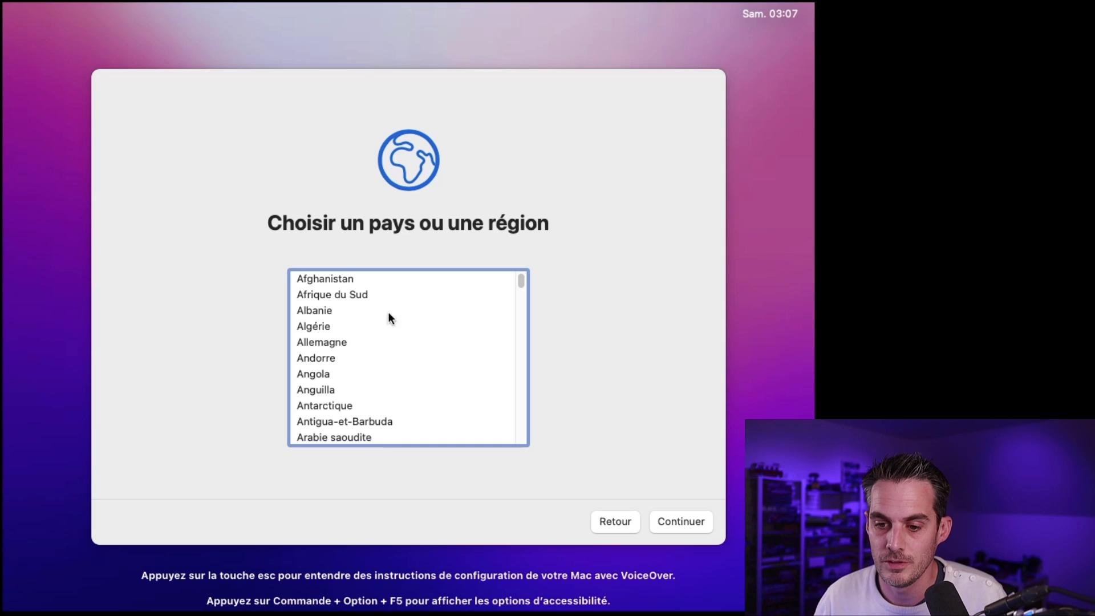
Step: Choose France as the country and accept the suggested French language settings
{"action": "left_click", "coordinate": [325, 307]}
{"action": "type", "text": "fr"}
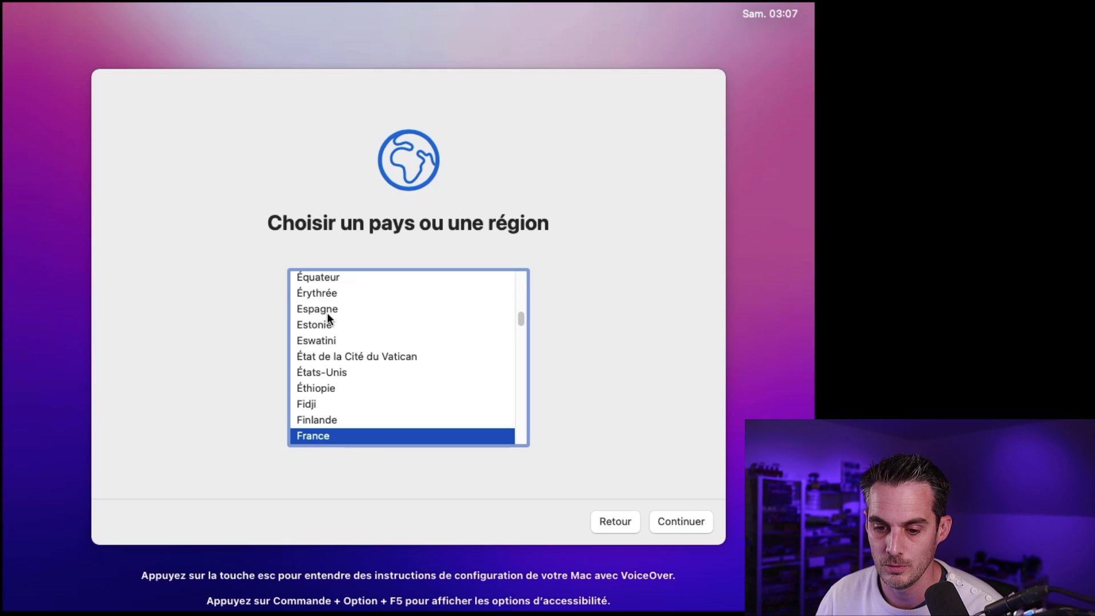
{"action": "key", "text": "Return"}
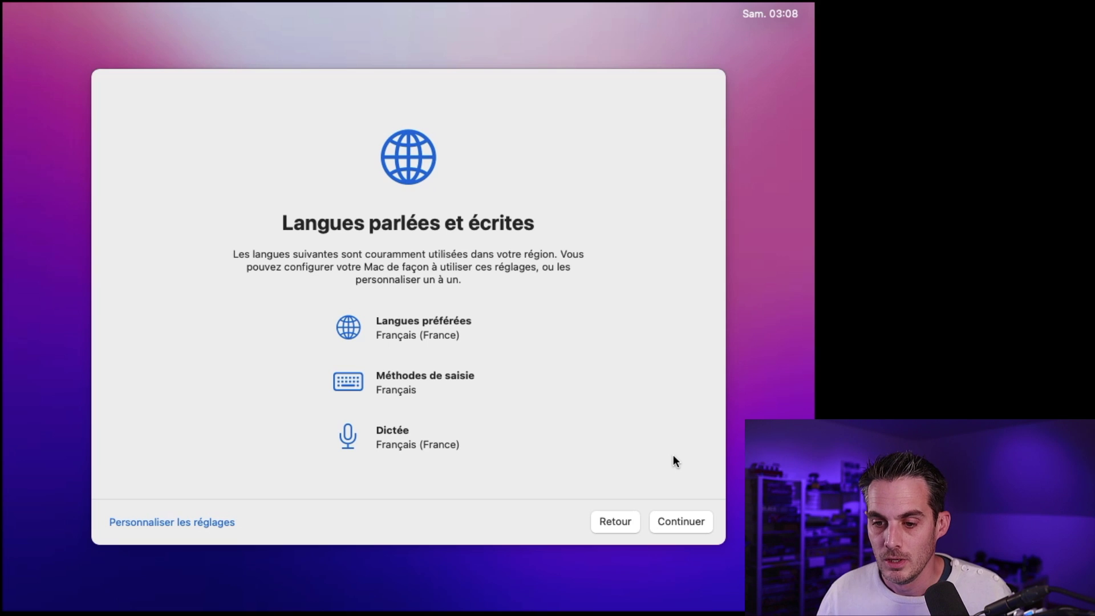
{"action": "left_click", "coordinate": [688, 528]}
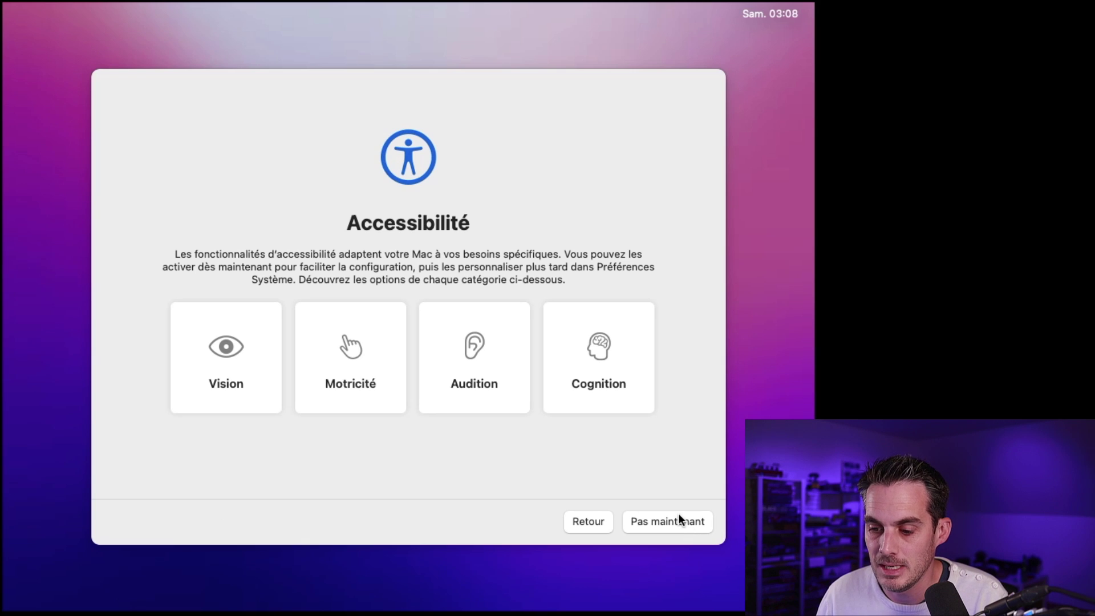
Step: Skip accessibility and Apple ID sign-in, then accept the macOS licence terms
{"action": "left_click", "coordinate": [679, 521]}
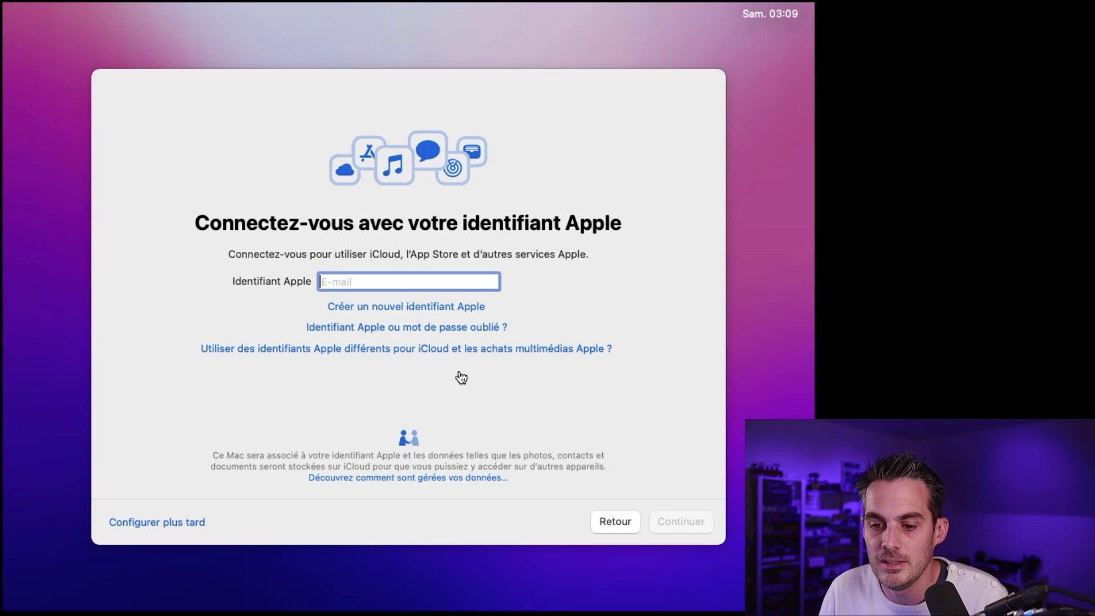
{"action": "left_click", "coordinate": [158, 523]}
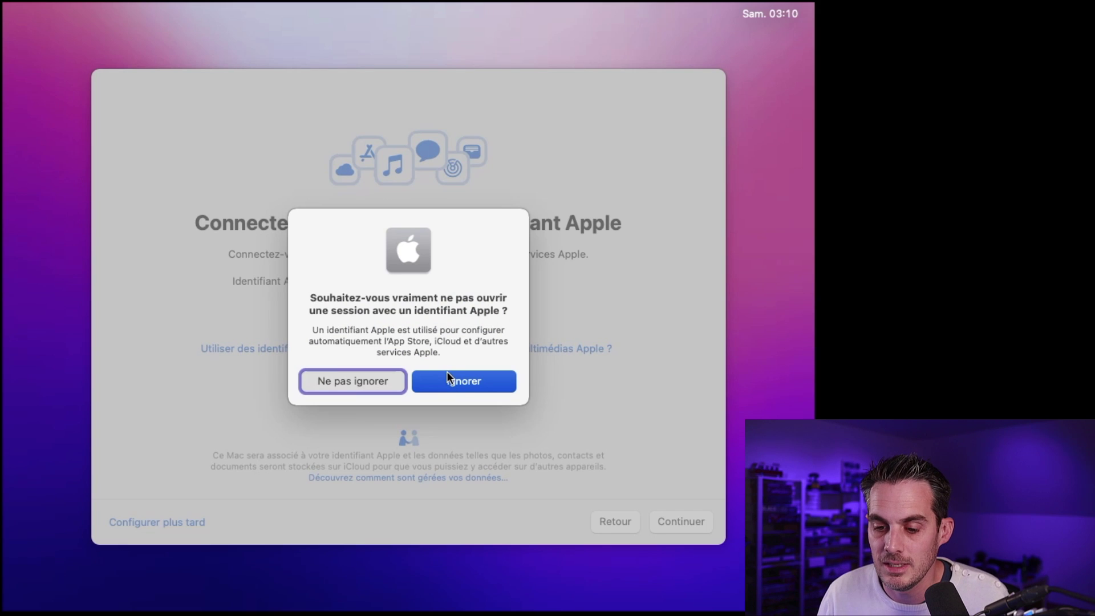
{"action": "left_click", "coordinate": [455, 381]}
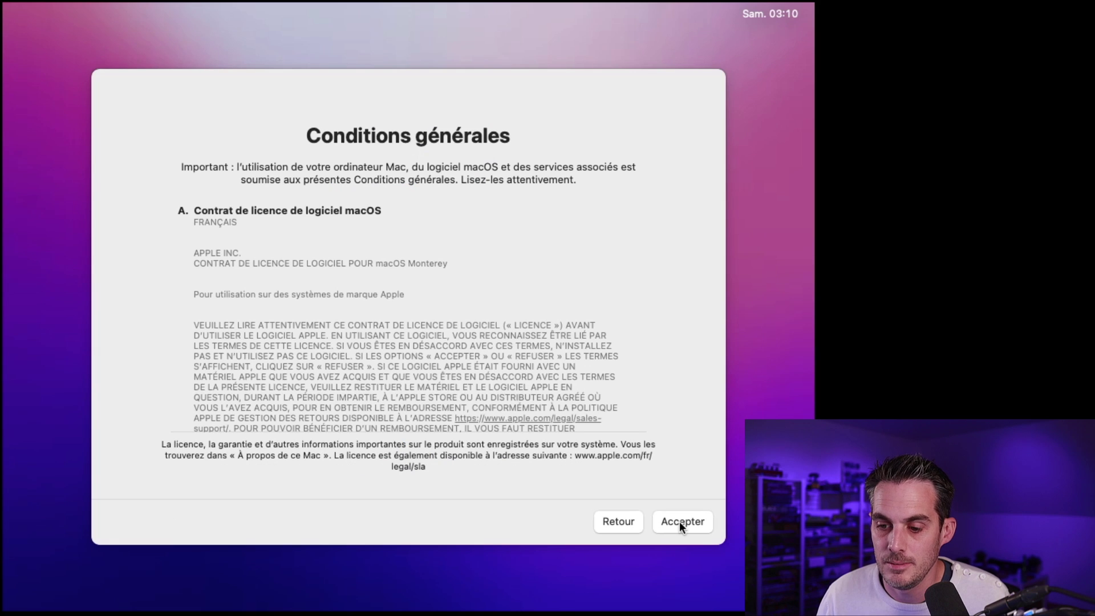
{"action": "left_click", "coordinate": [680, 521]}
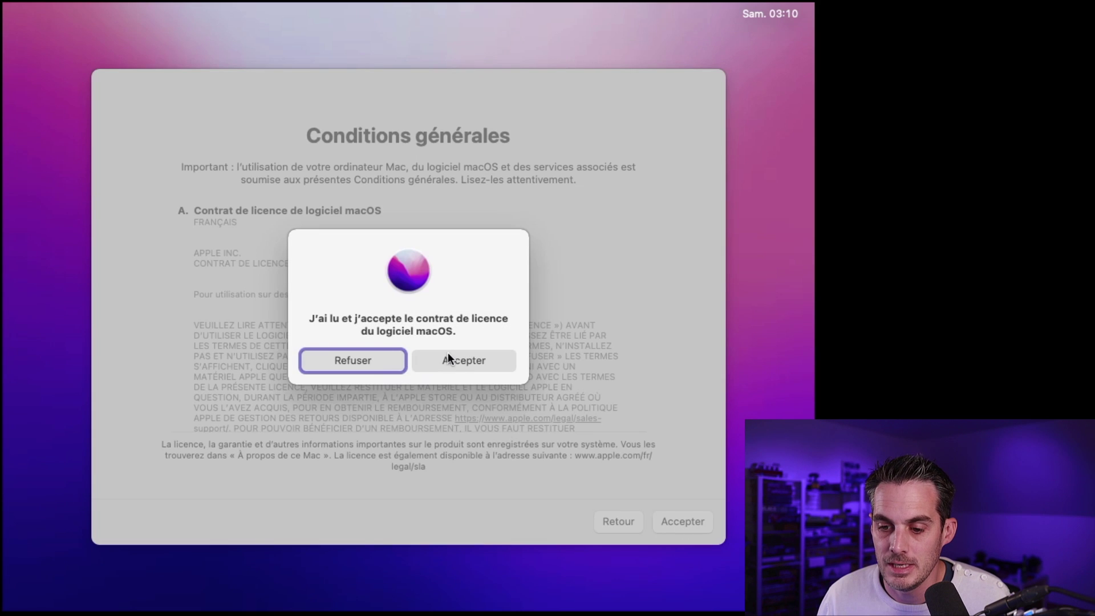
Step: Confirm the licence, then create the local account with a full name and password
{"action": "left_click", "coordinate": [448, 357]}
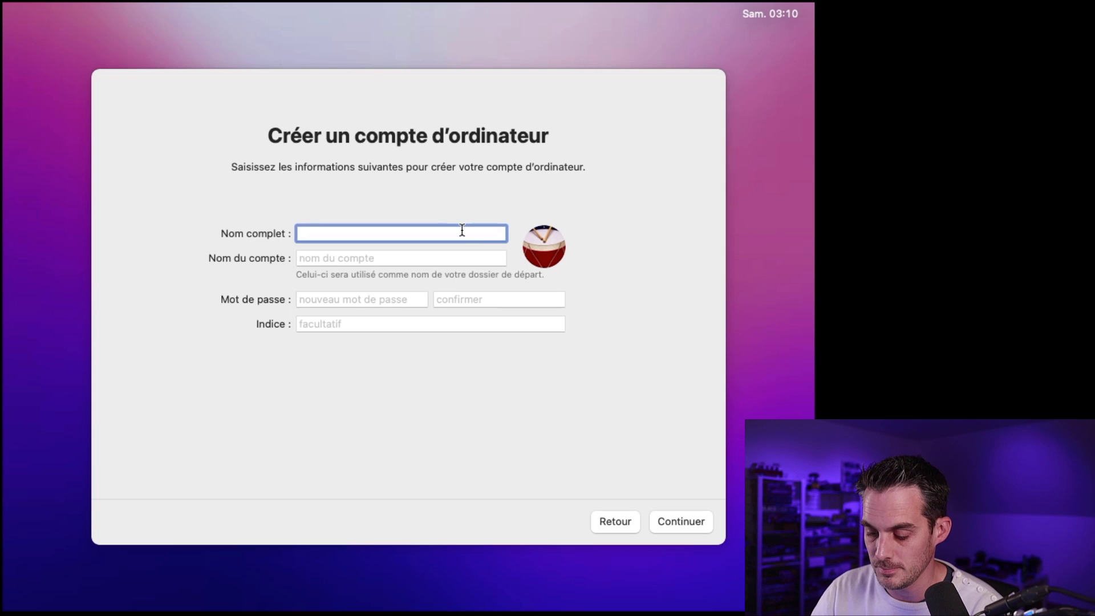
{"action": "type", "text": "tech2tech"}
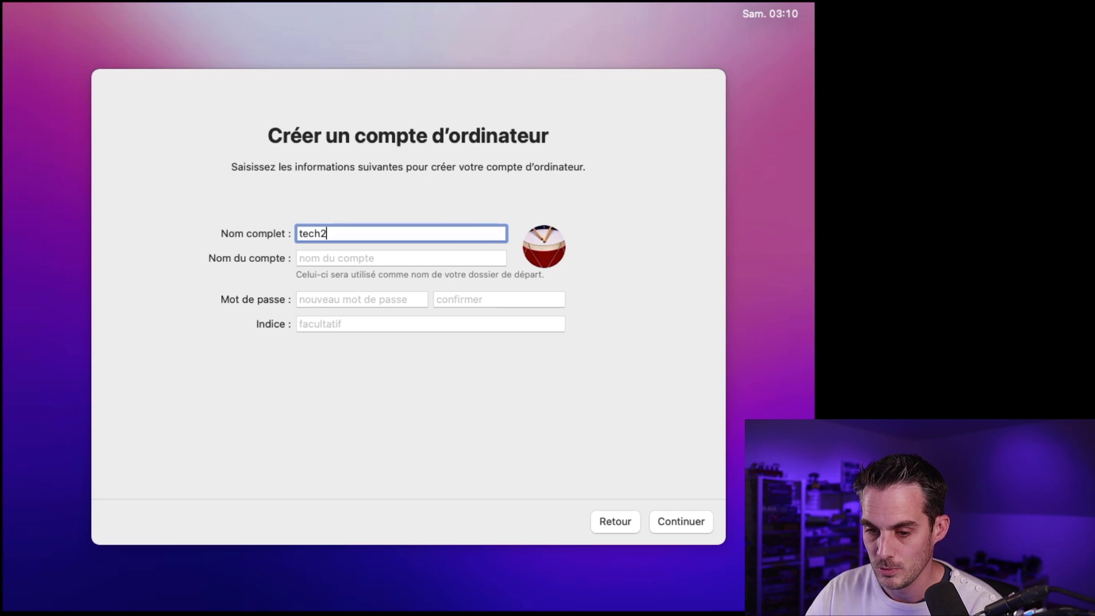
{"action": "left_click", "coordinate": [358, 255]}
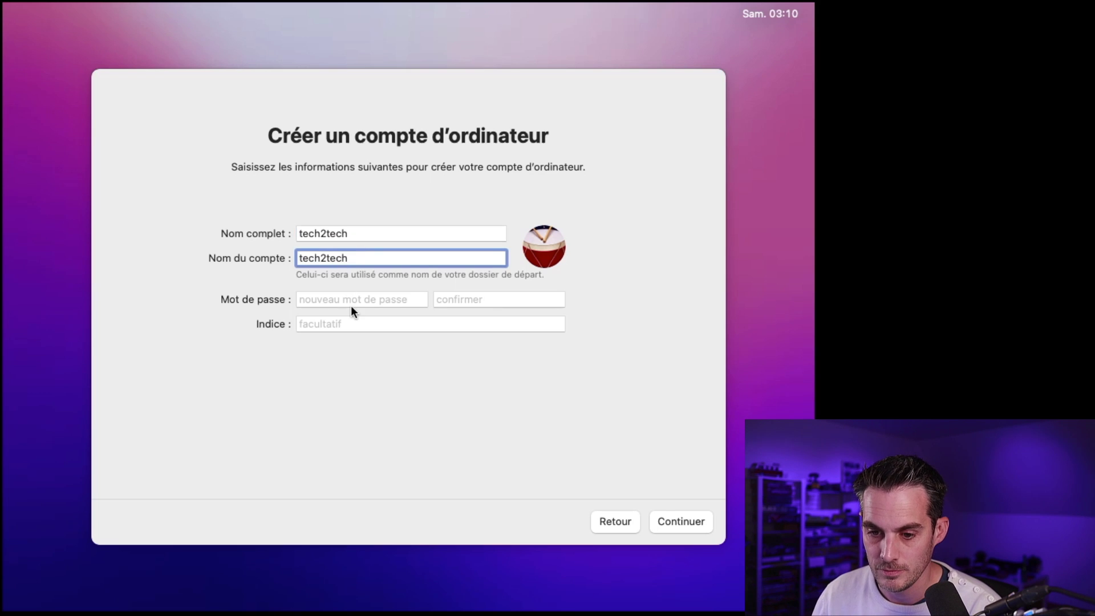
{"action": "left_click", "coordinate": [363, 298]}
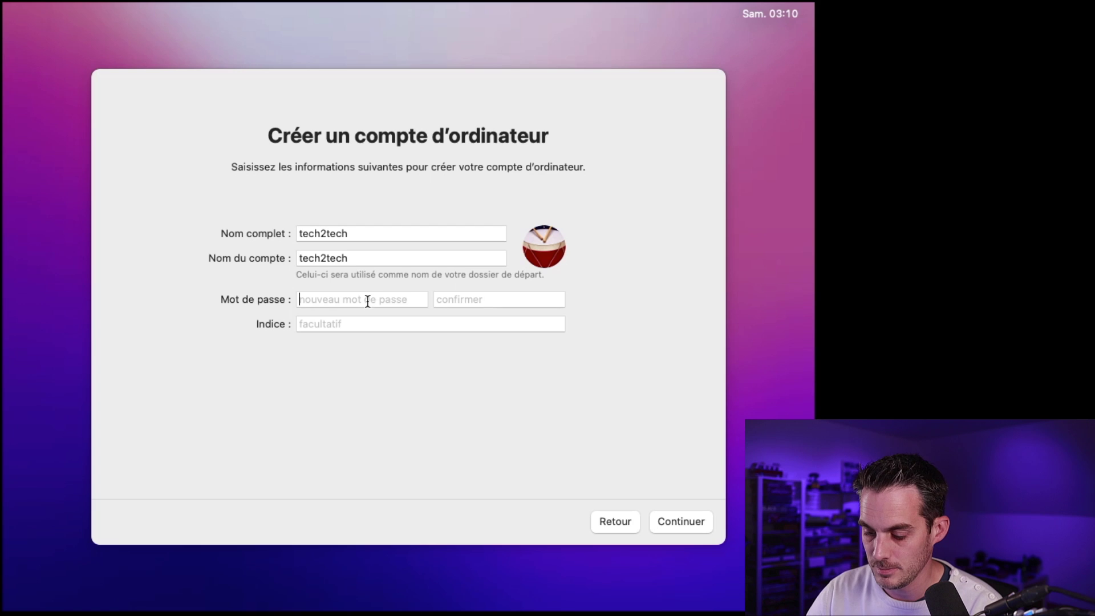
{"action": "type", "text": "••••••"}
{"action": "key", "text": "Tab"}
{"action": "type", "text": "••••••"}
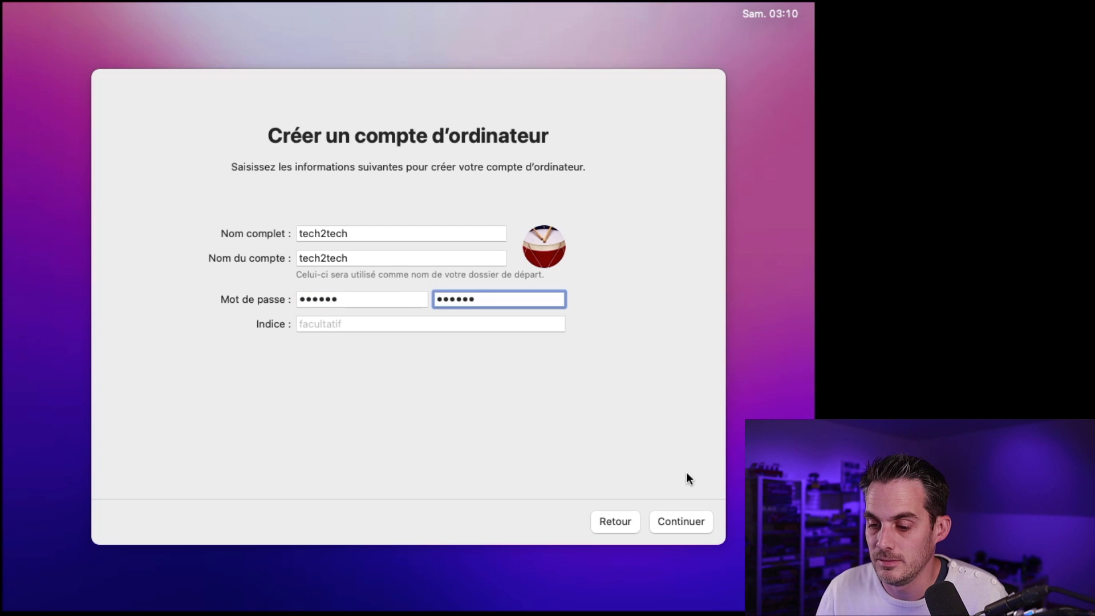
{"action": "left_click", "coordinate": [685, 514]}
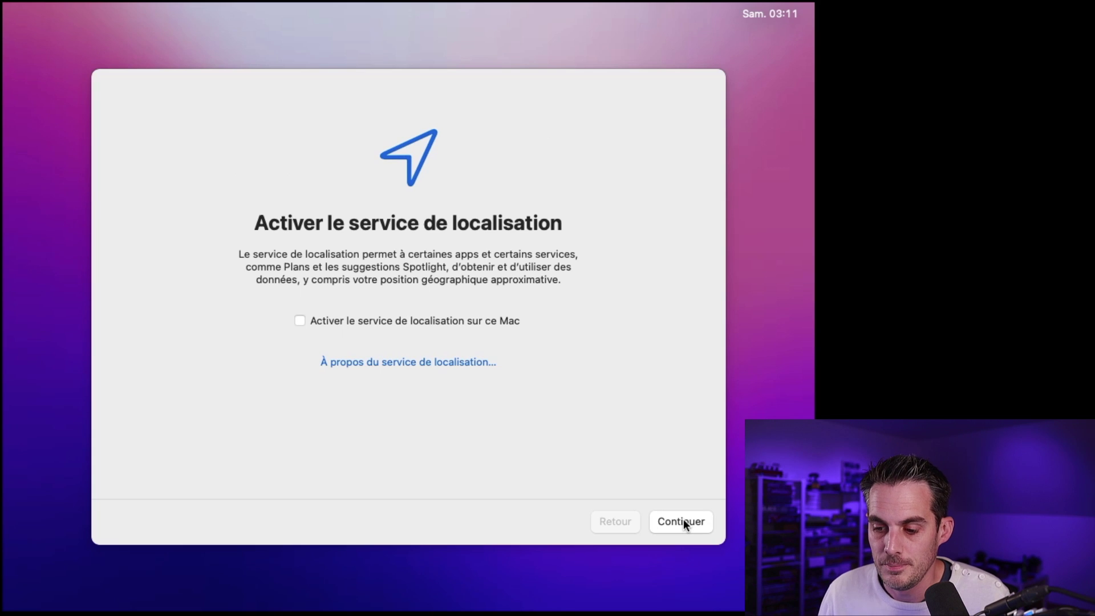
Step: Decline Location Services and set the time zone to Paris, France
{"action": "left_click", "coordinate": [683, 520]}
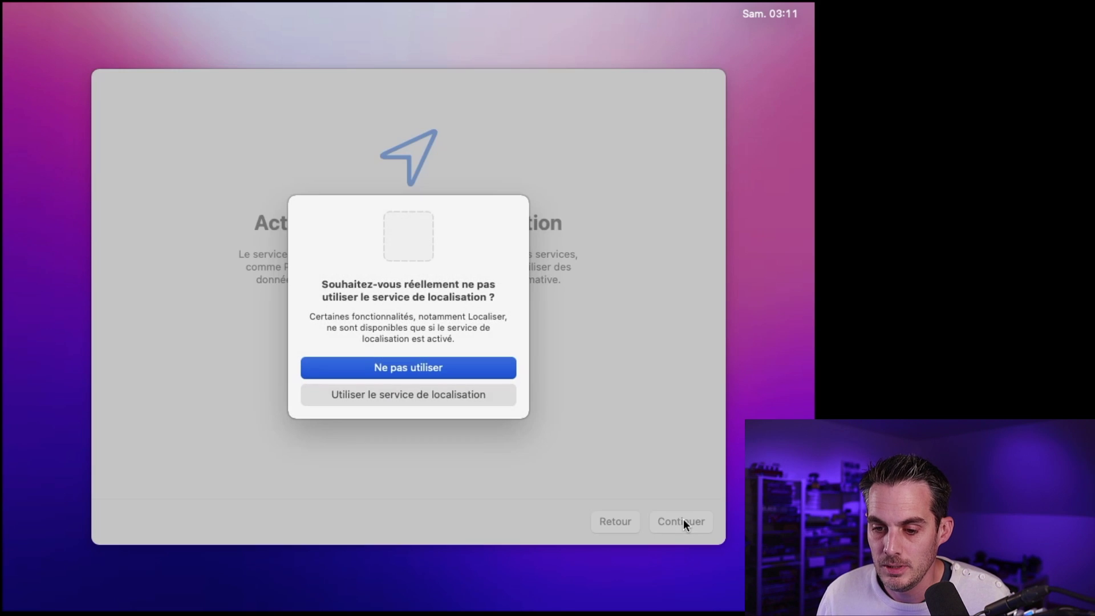
{"action": "left_click", "coordinate": [451, 367]}
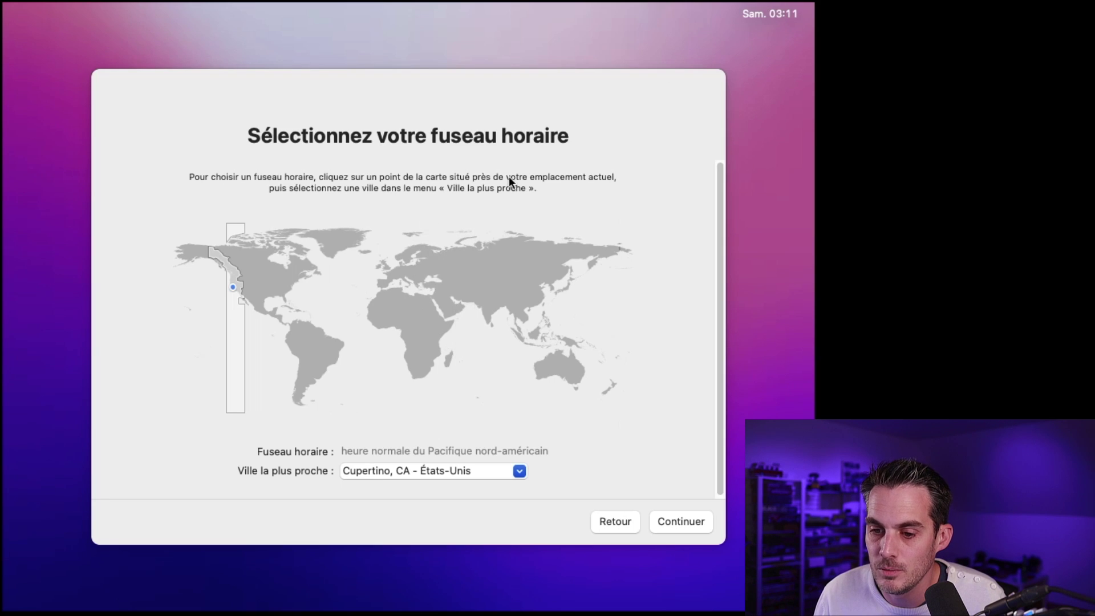
{"action": "left_click", "coordinate": [389, 273]}
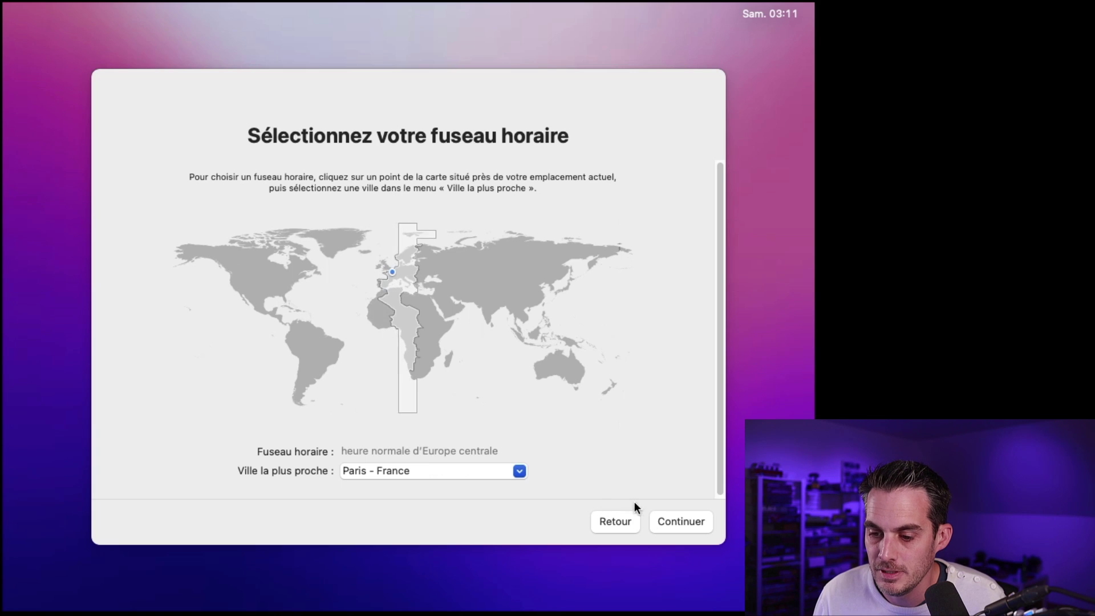
{"action": "left_click", "coordinate": [665, 520]}
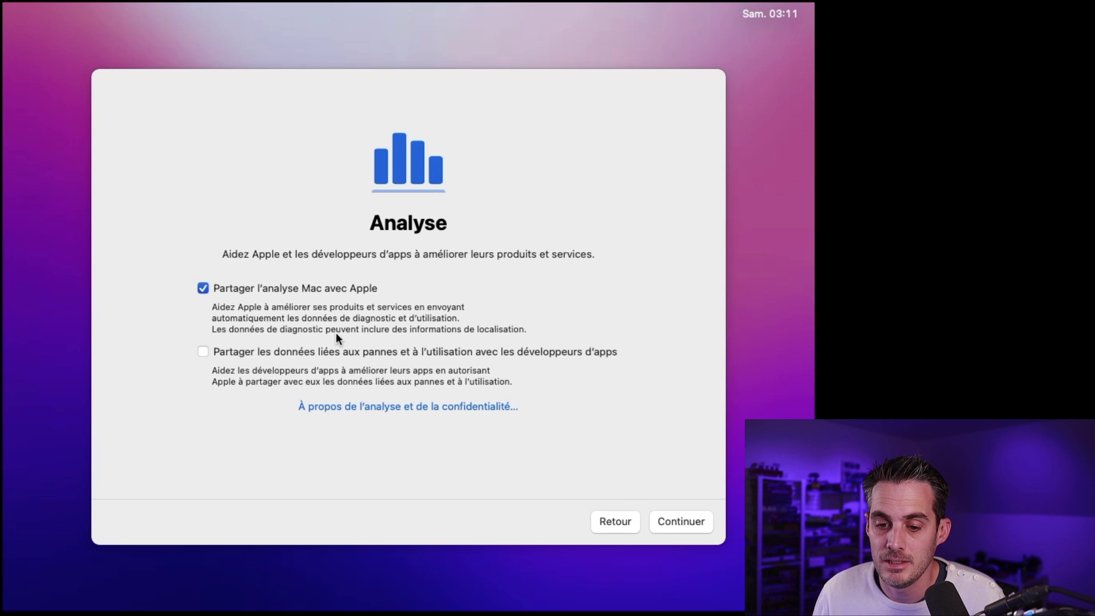
Step: Turn off Mac analytics, postpone Screen Time, and pick the Automatique appearance
{"action": "left_click", "coordinate": [323, 288]}
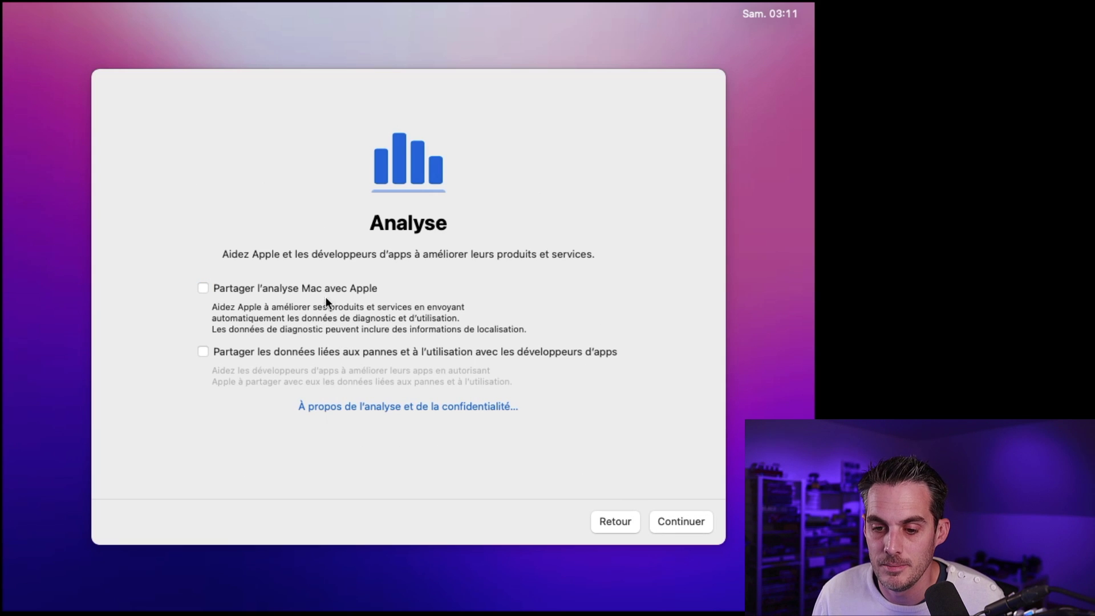
{"action": "left_click", "coordinate": [690, 517]}
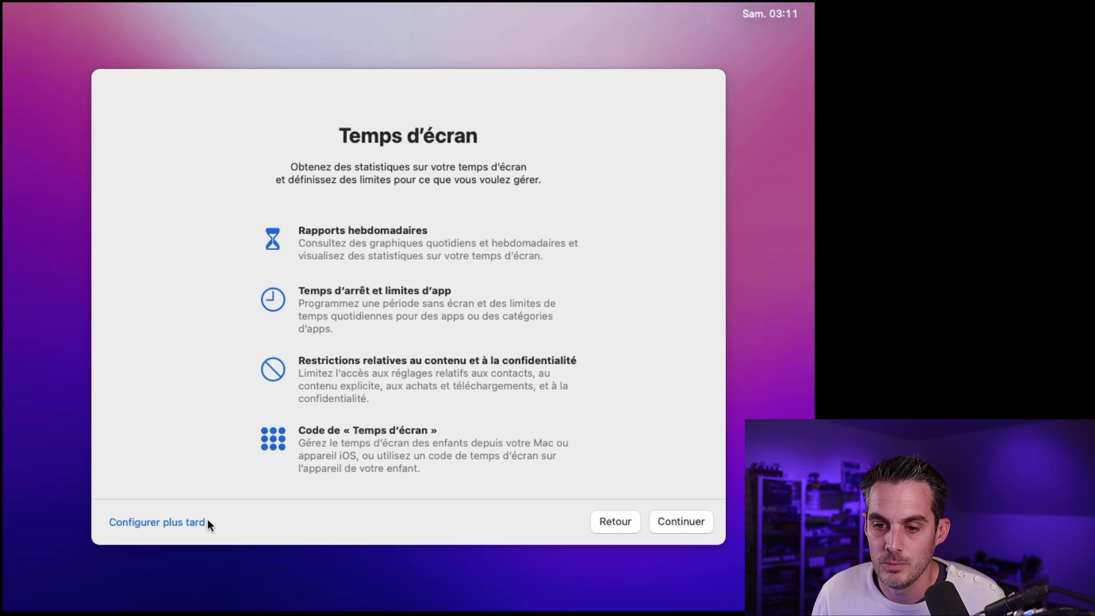
{"action": "left_click", "coordinate": [188, 523]}
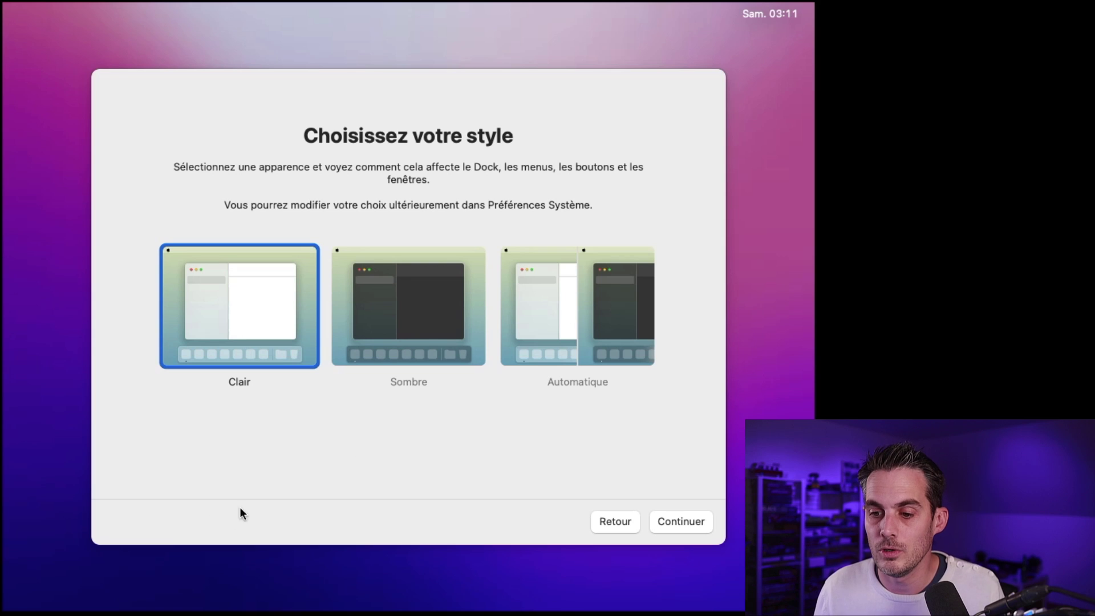
{"action": "left_click", "coordinate": [604, 293]}
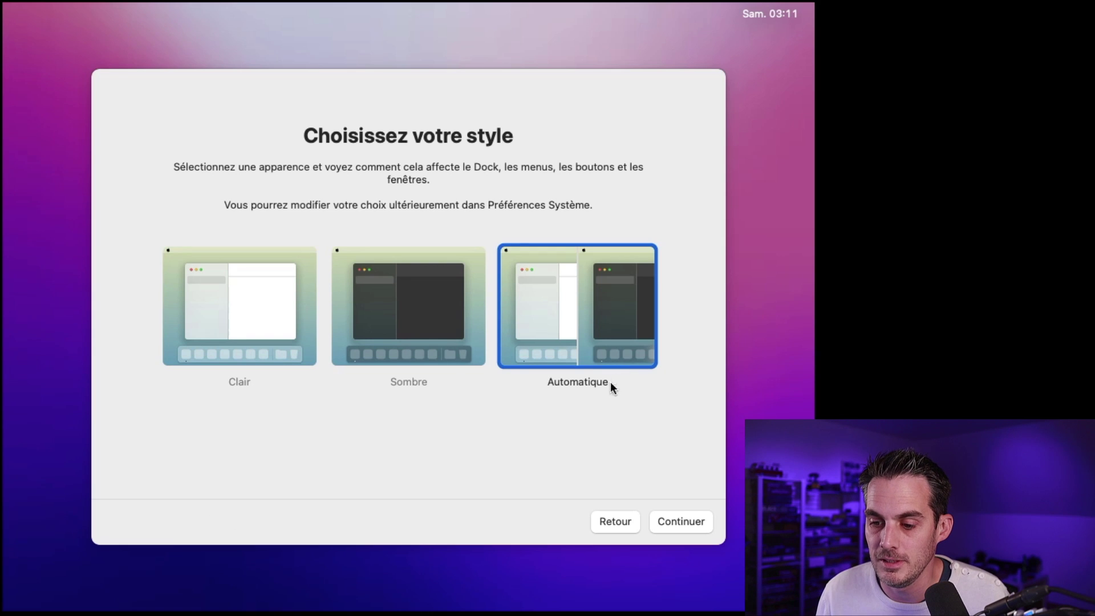
{"action": "left_click", "coordinate": [689, 528]}
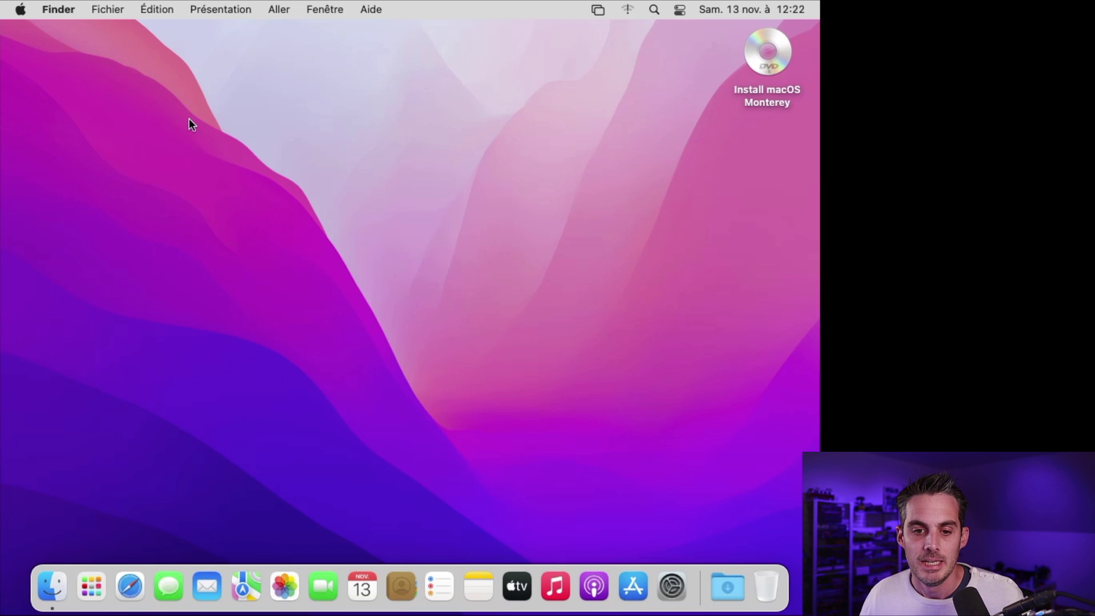
Step: Open À propos de ce Mac and highlight the 8 Go memory and Moniteur 3 Mo graphics
{"action": "left_click", "coordinate": [21, 10]}
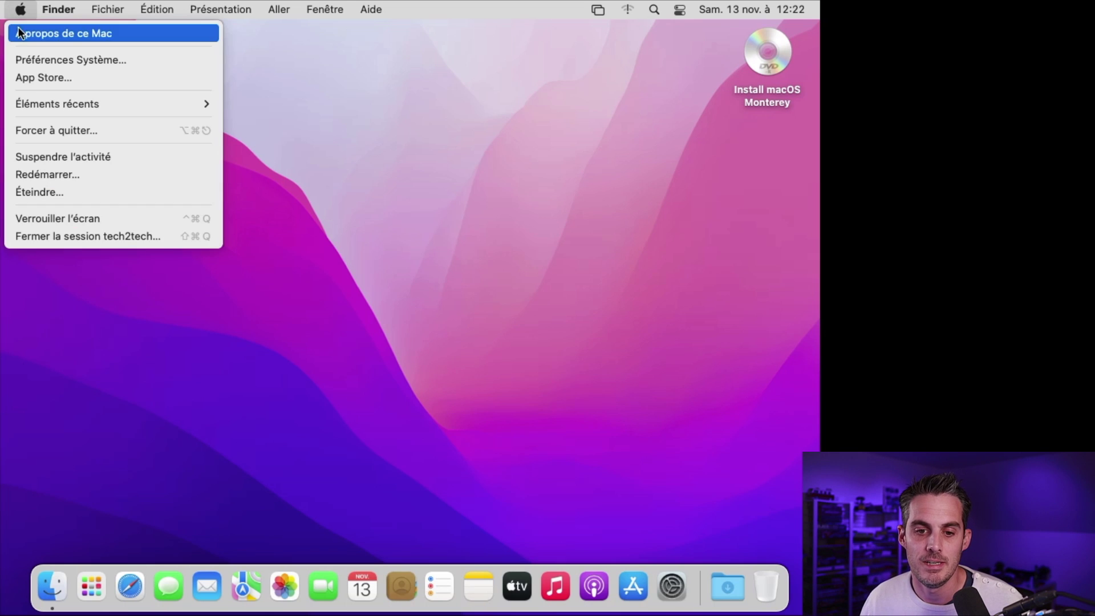
{"action": "left_click", "coordinate": [23, 33]}
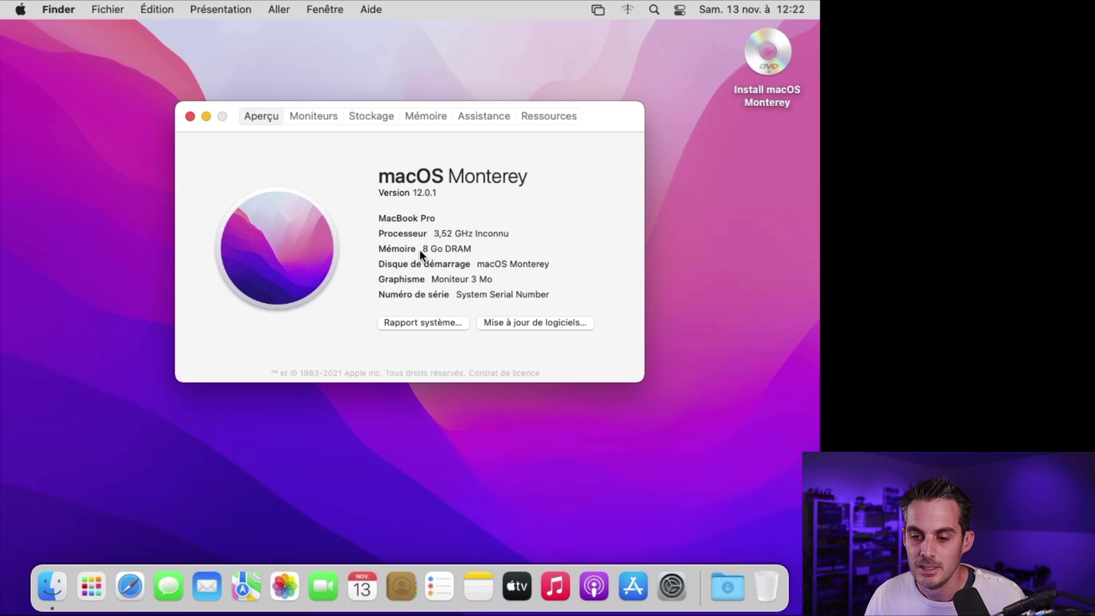
{"action": "left_click_drag", "start_coordinate": [428, 249], "coordinate": [418, 249]}
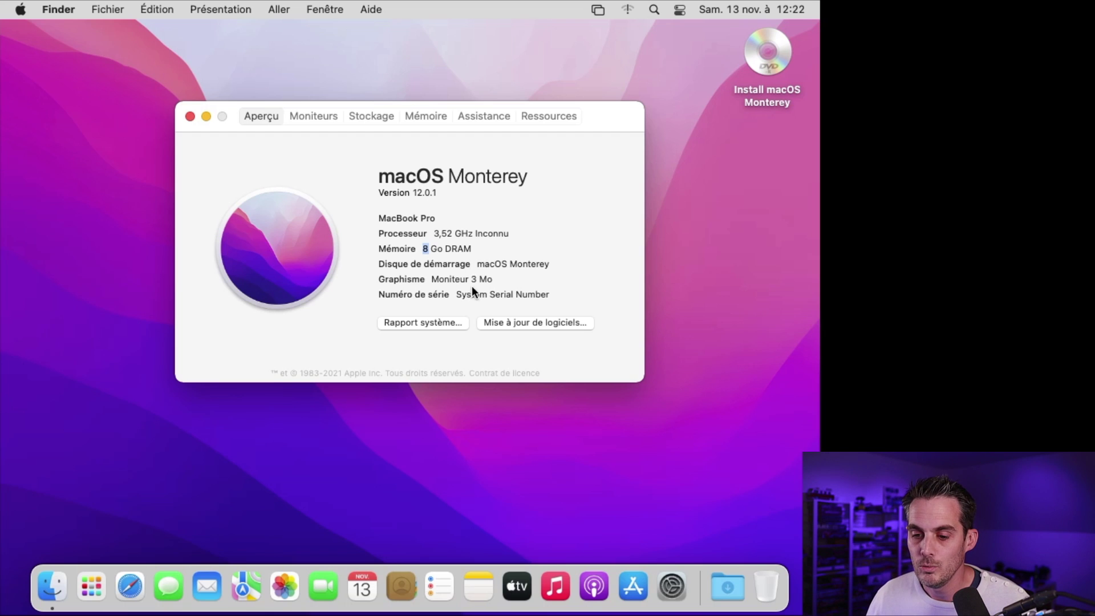
{"action": "left_click_drag", "start_coordinate": [494, 279], "coordinate": [379, 277]}
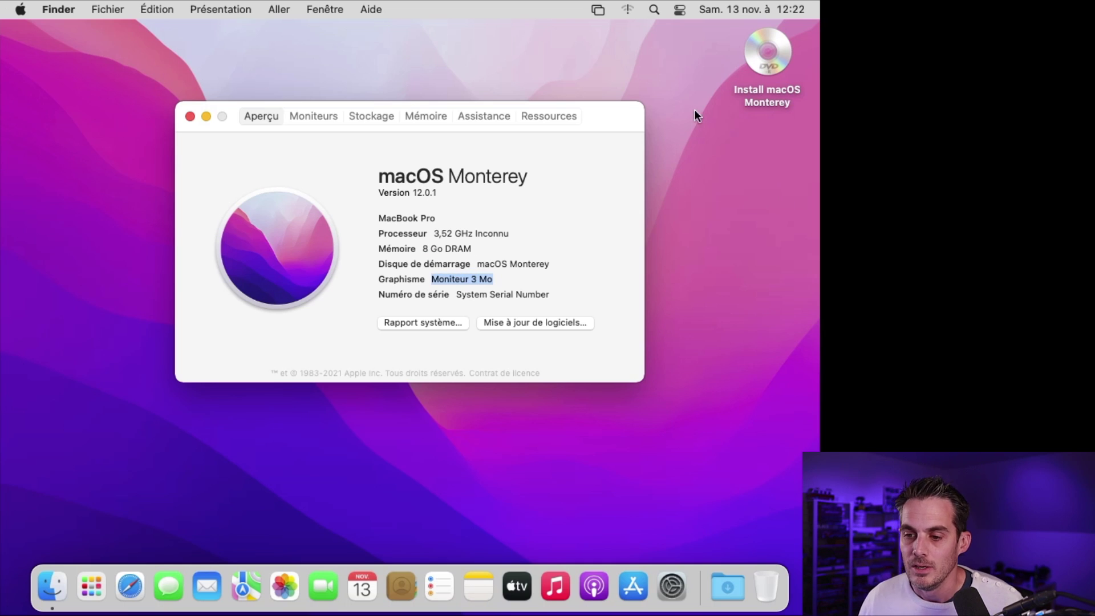
{"action": "mouse_move", "coordinate": [605, 111]}
{"action": "left_mouse_down"}
{"action": "mouse_move", "coordinate": [577, 159]}
{"action": "mouse_move", "coordinate": [629, 104]}
{"action": "mouse_move", "coordinate": [604, 122]}
{"action": "left_mouse_up"}
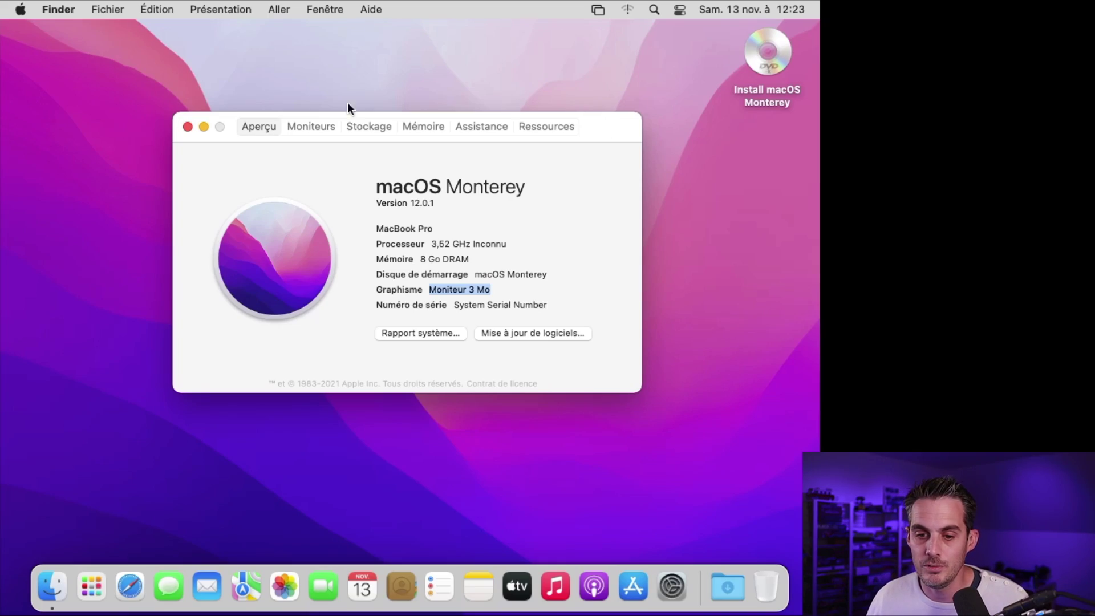
Step: Close About This Mac and eject the Install macOS Monterey disc
{"action": "left_click", "coordinate": [187, 126]}
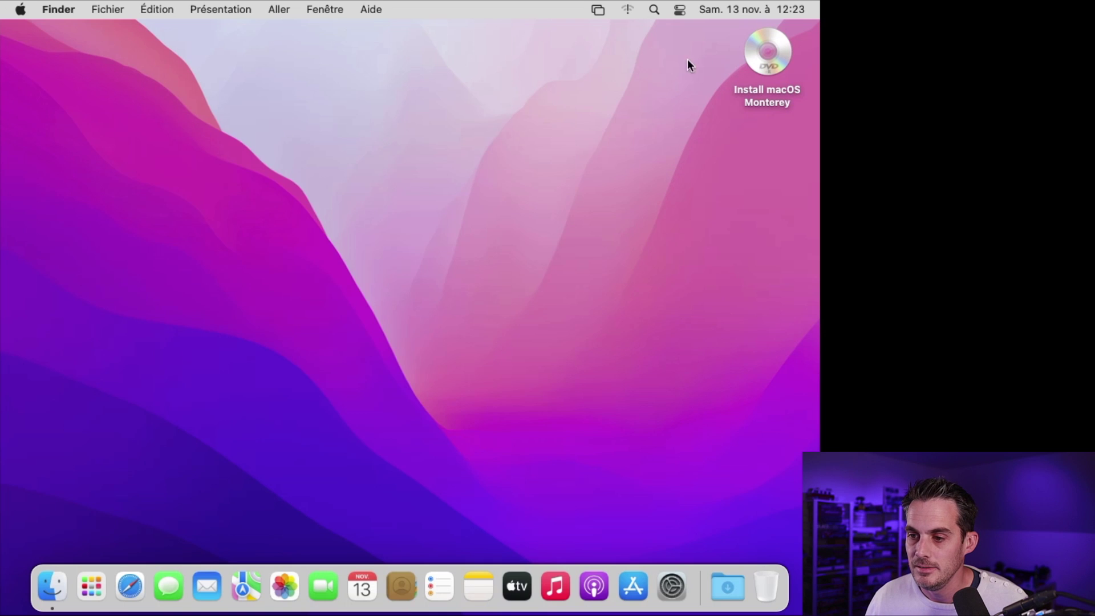
{"action": "right_click", "coordinate": [777, 57]}
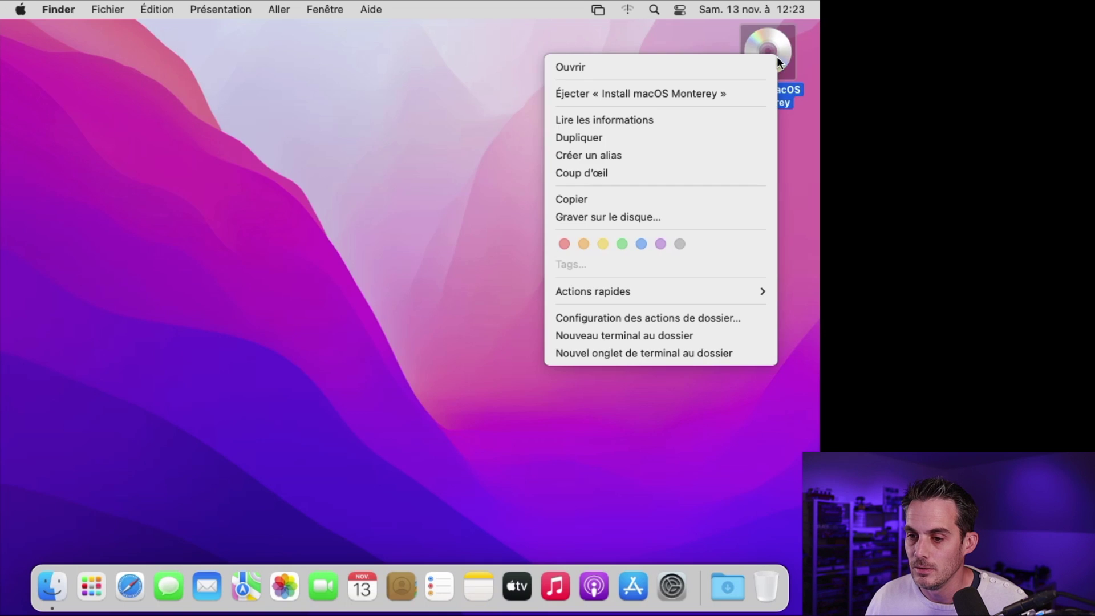
{"action": "left_click", "coordinate": [703, 96]}
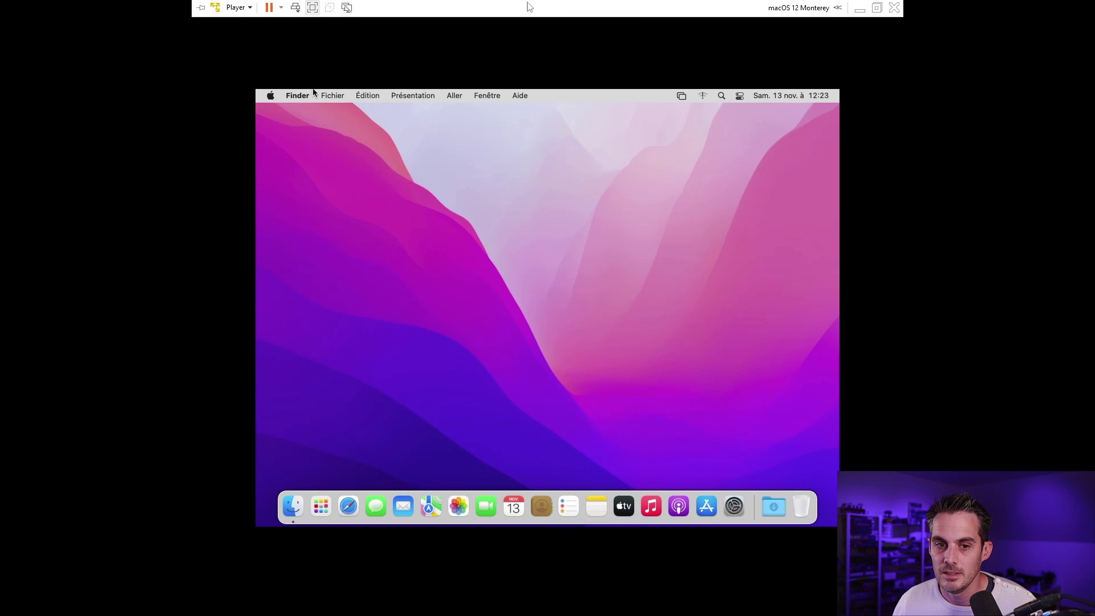
Step: Leave full screen, maximize then restore the VM window, and reach Removable Devices > CD/DVD (SATA)
{"action": "left_click", "coordinate": [245, 9]}
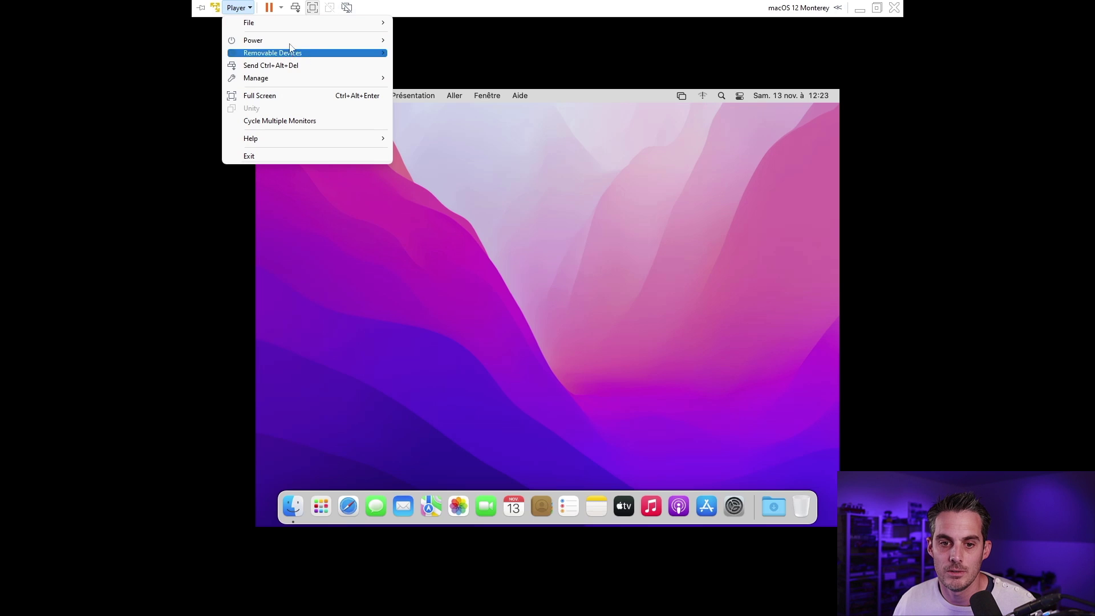
{"action": "left_click", "coordinate": [877, 8]}
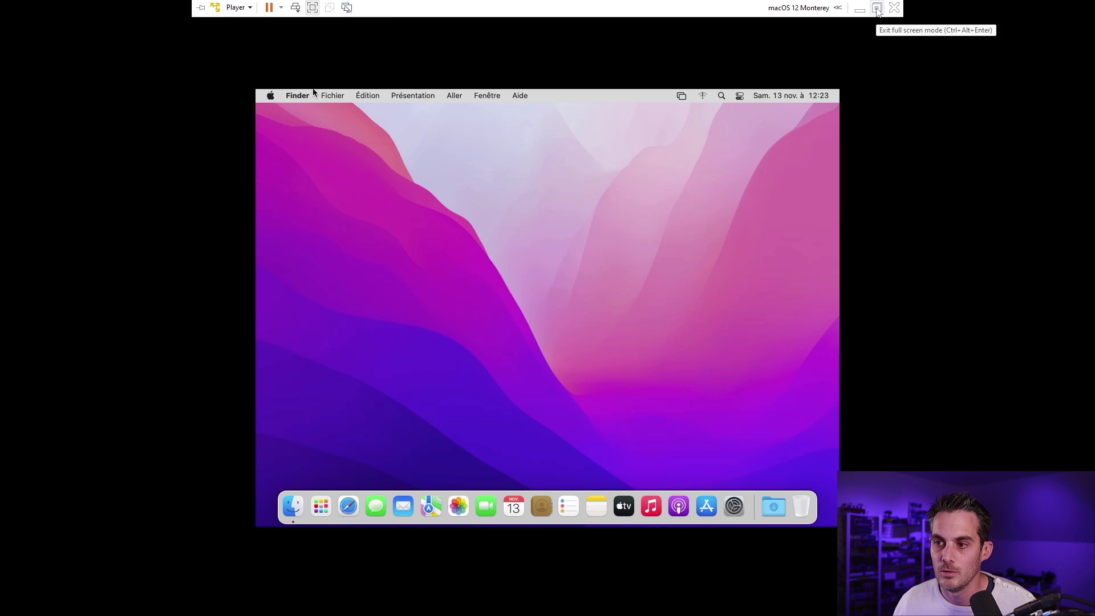
{"action": "left_click", "coordinate": [877, 8]}
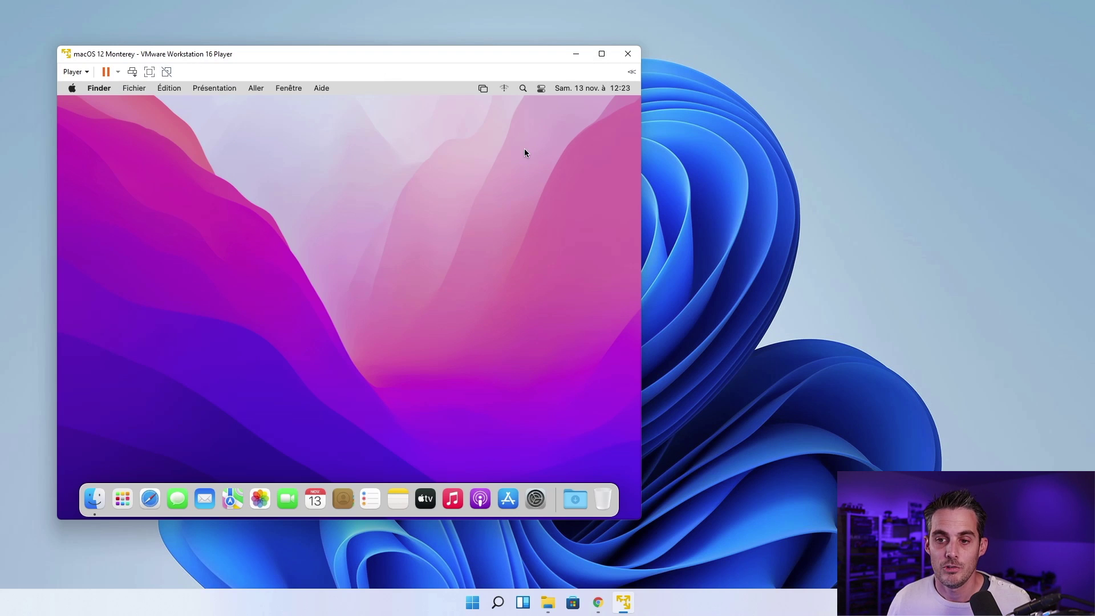
{"action": "left_click", "coordinate": [602, 54]}
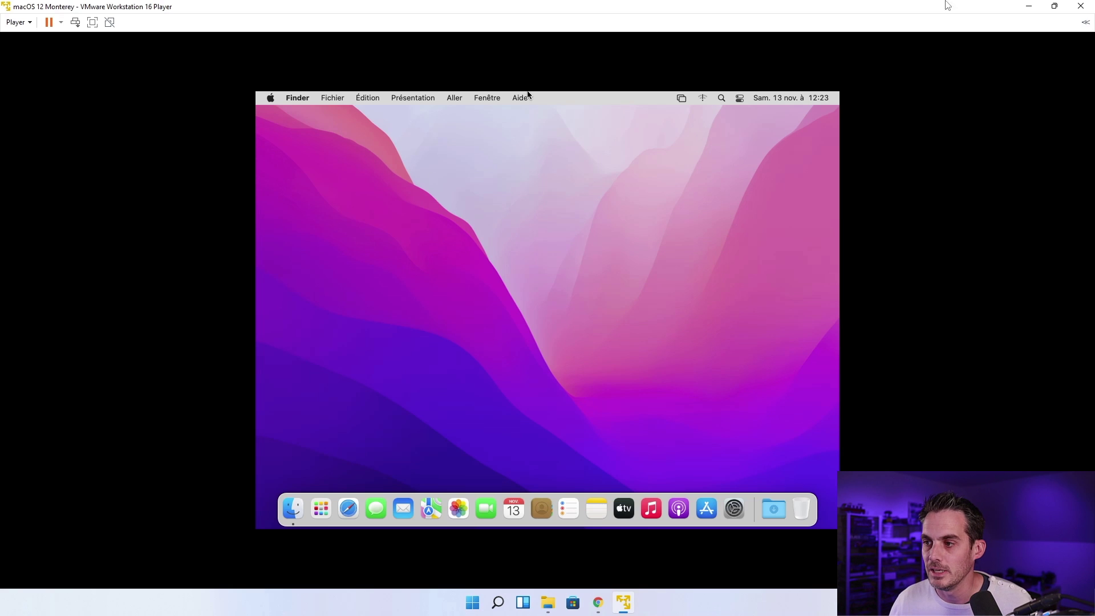
{"action": "left_click", "coordinate": [1055, 6]}
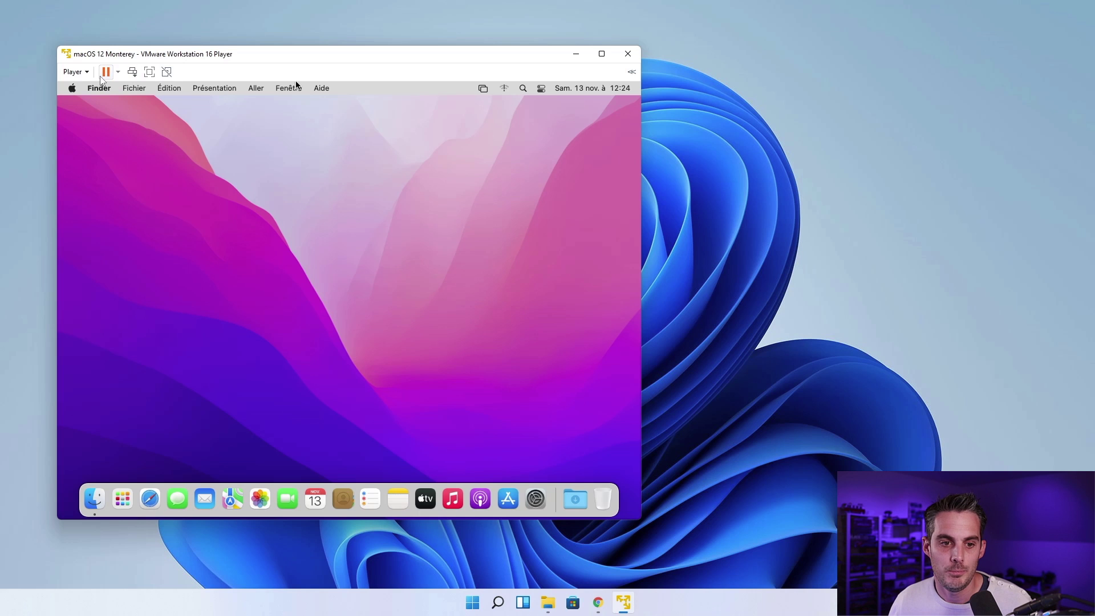
{"action": "left_click", "coordinate": [74, 72]}
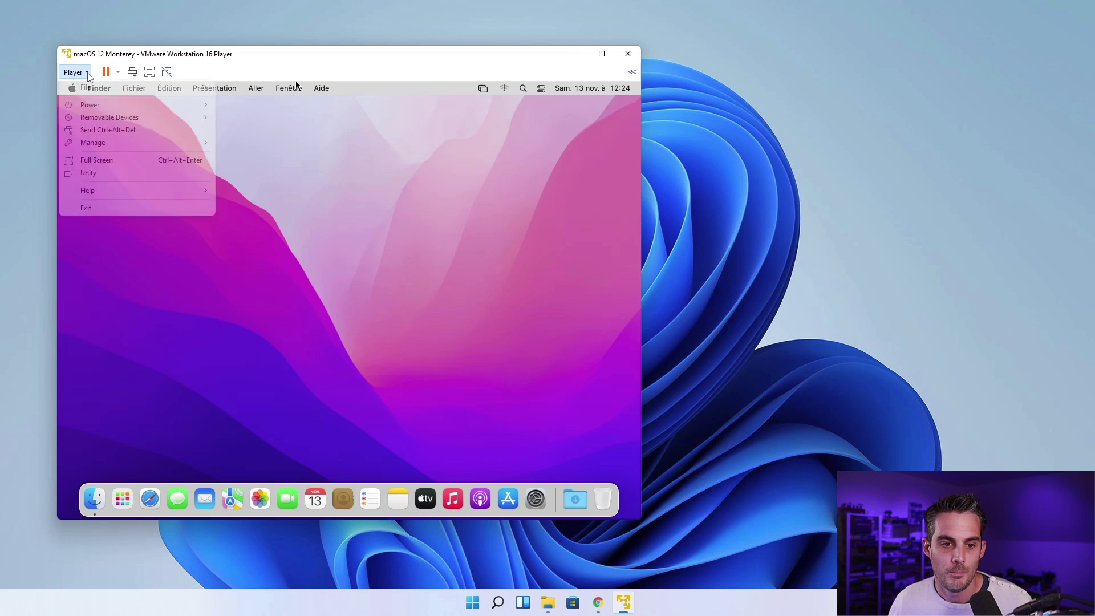
{"action": "mouse_move", "coordinate": [122, 118]}
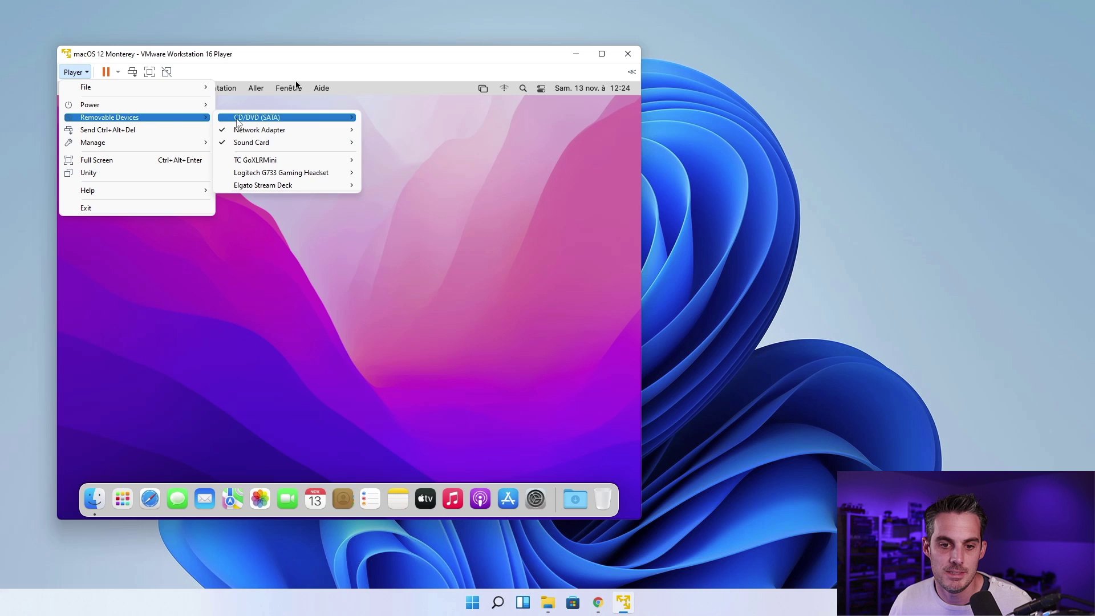
Step: Point the CD/DVD drive to Unlocker-x64\tools\darwin.iso and mark it Connected
{"action": "mouse_move", "coordinate": [310, 116]}
{"action": "left_click", "coordinate": [400, 135]}
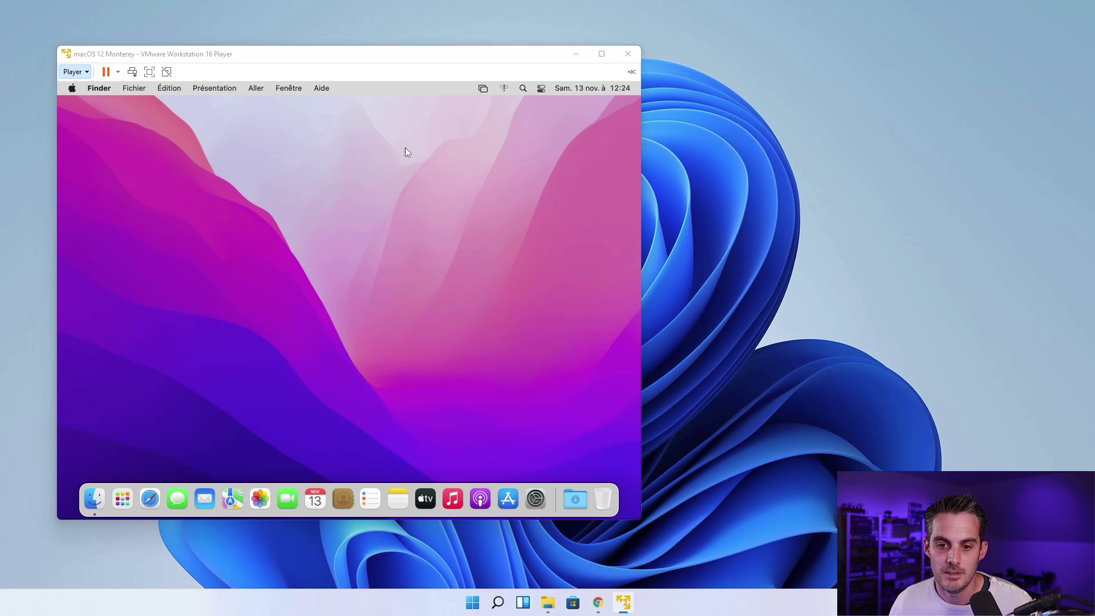
{"action": "left_click", "coordinate": [524, 211]}
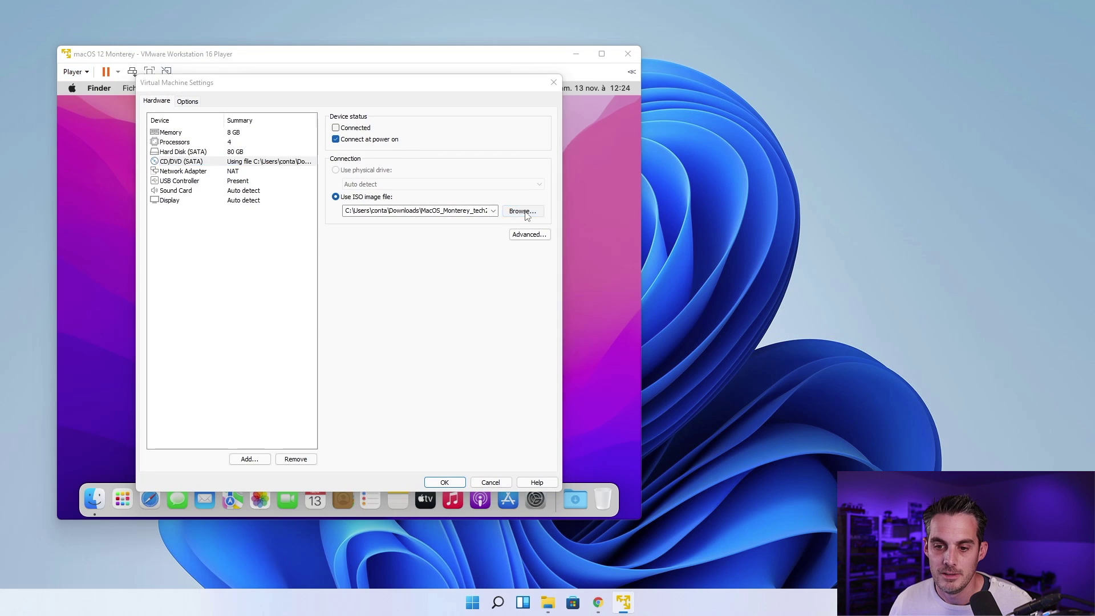
{"action": "left_click", "coordinate": [291, 203]}
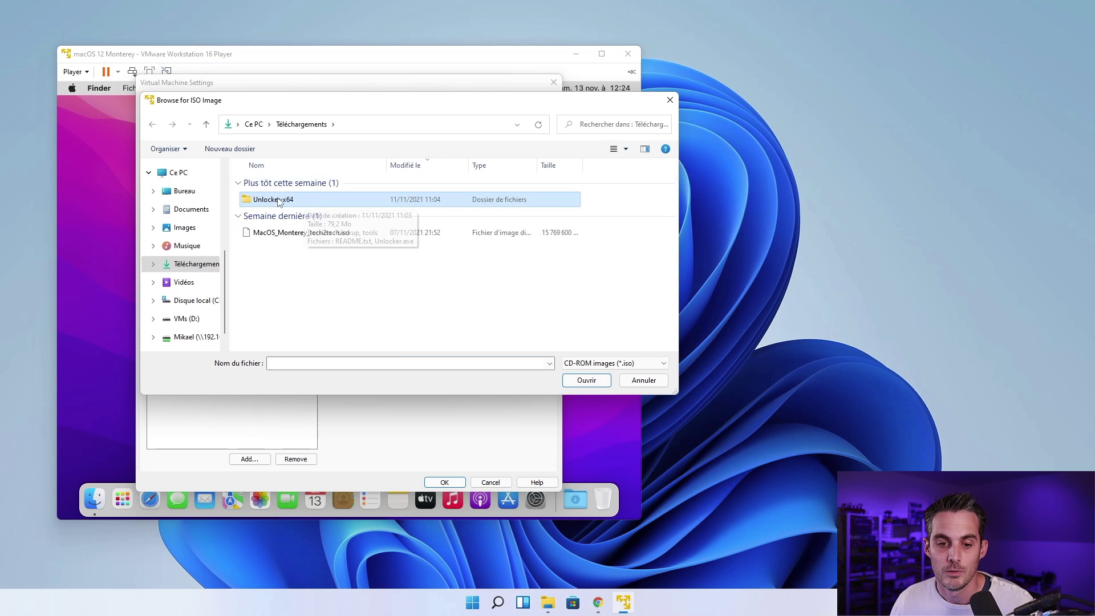
{"action": "double_click", "coordinate": [299, 197]}
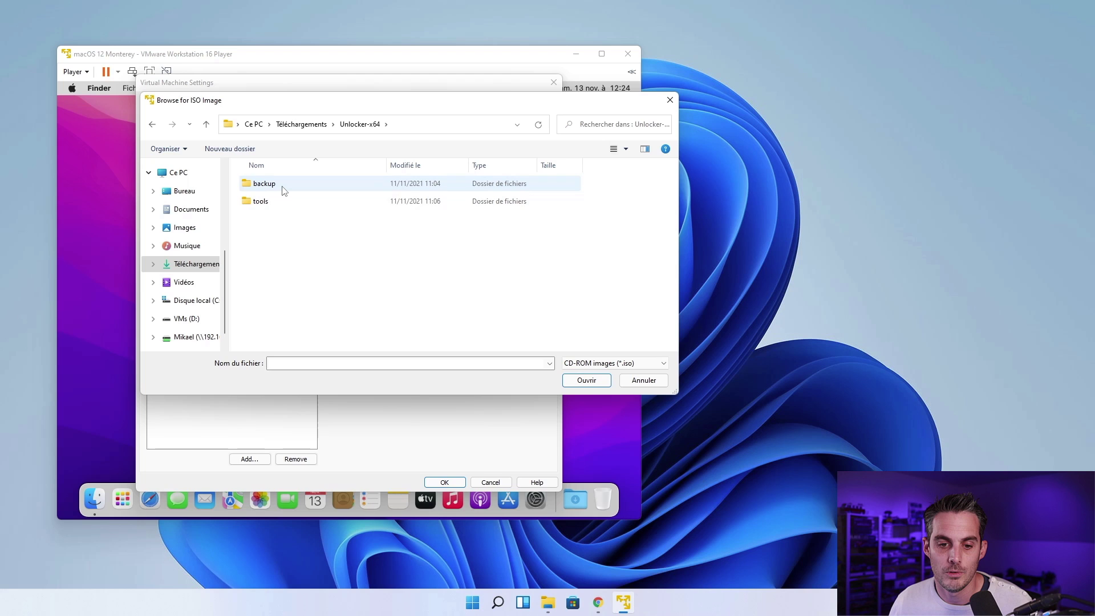
{"action": "left_click", "coordinate": [271, 205]}
{"action": "double_click", "coordinate": [271, 207]}
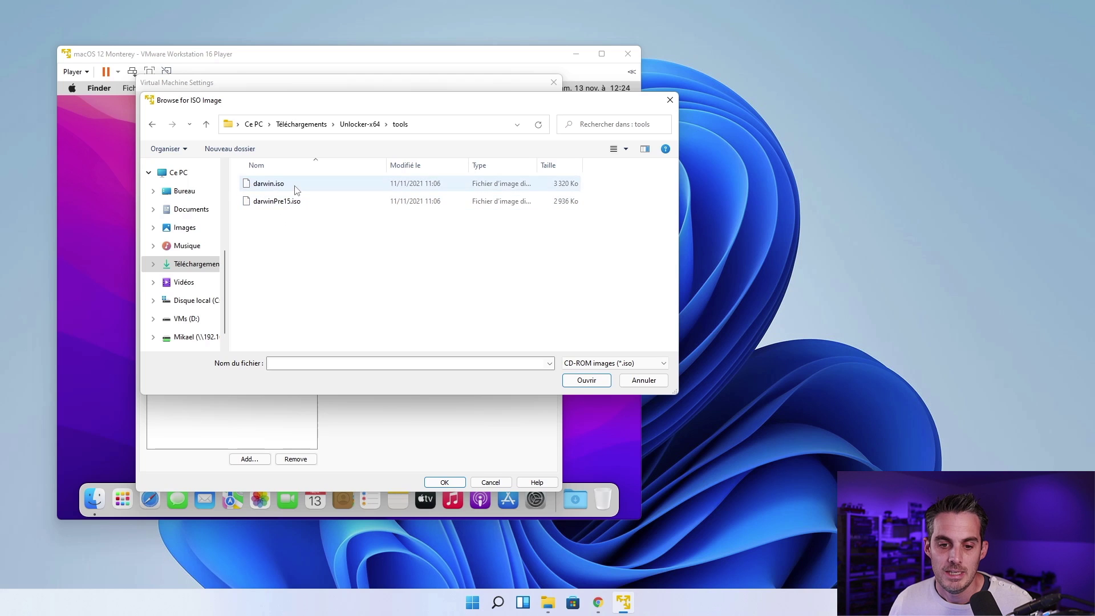
{"action": "left_click", "coordinate": [286, 188]}
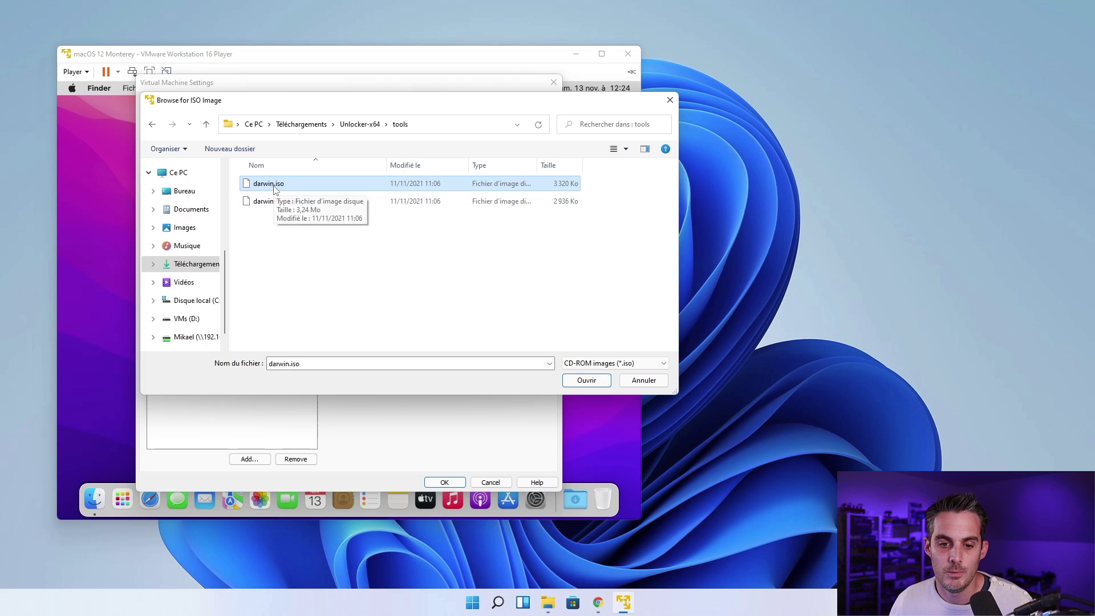
{"action": "double_click", "coordinate": [275, 188]}
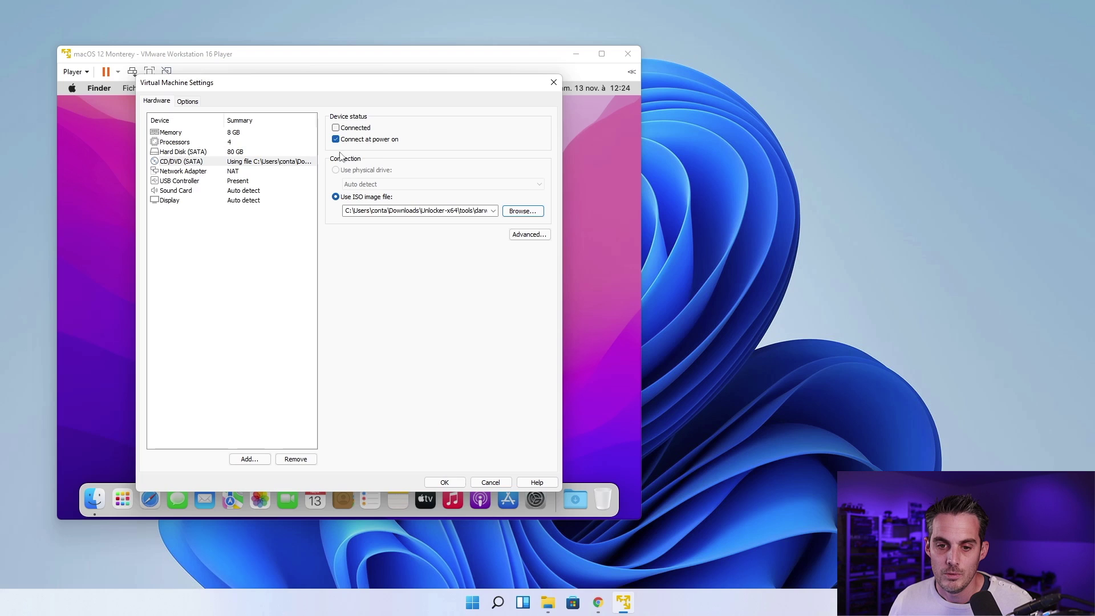
{"action": "left_click", "coordinate": [336, 128]}
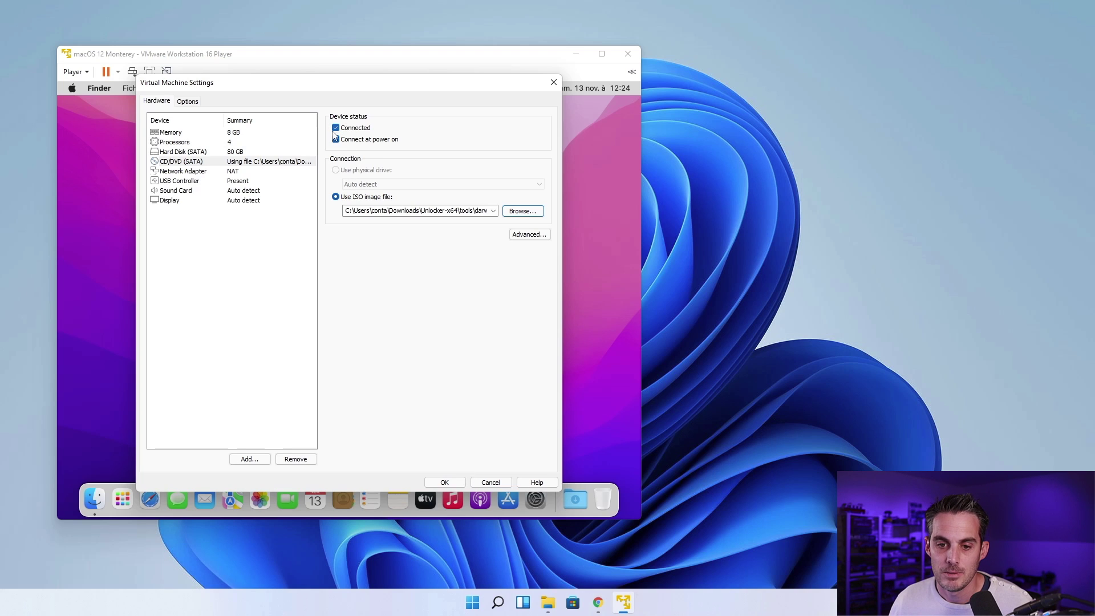
Step: Apply settings, then run Installation de VMware Tools (Continuer, Installer), authorizing with the admin password
{"action": "left_click", "coordinate": [445, 482]}
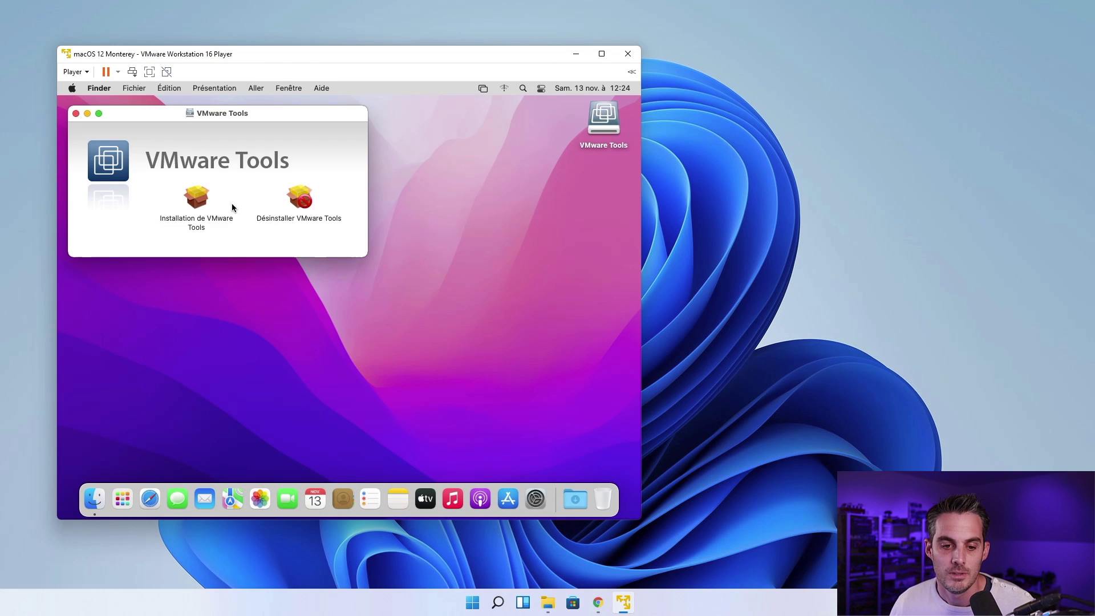
{"action": "double_click", "coordinate": [201, 198]}
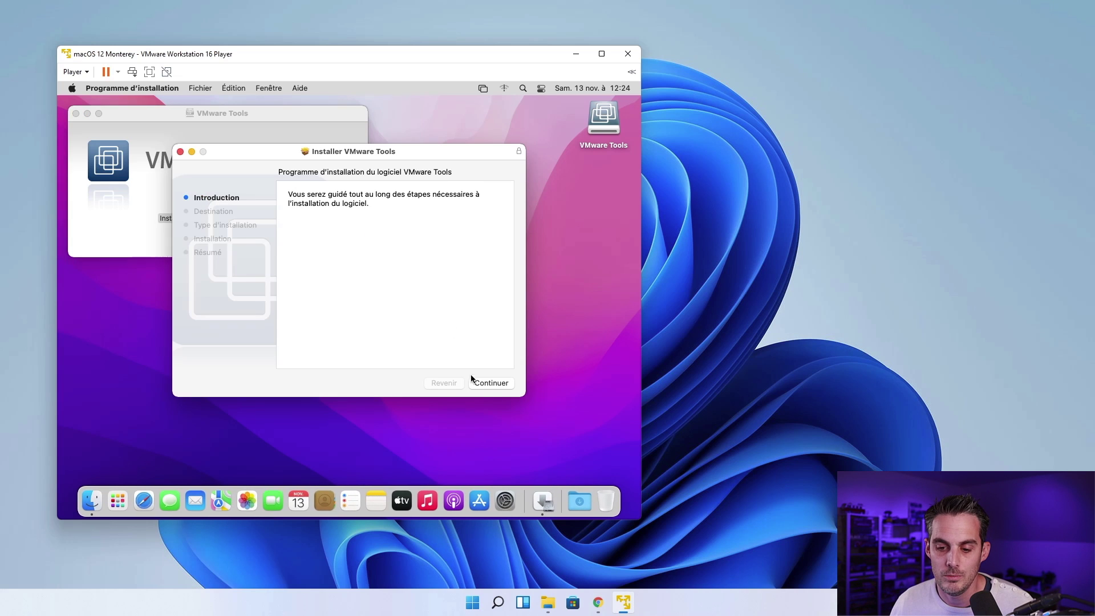
{"action": "left_click", "coordinate": [492, 383]}
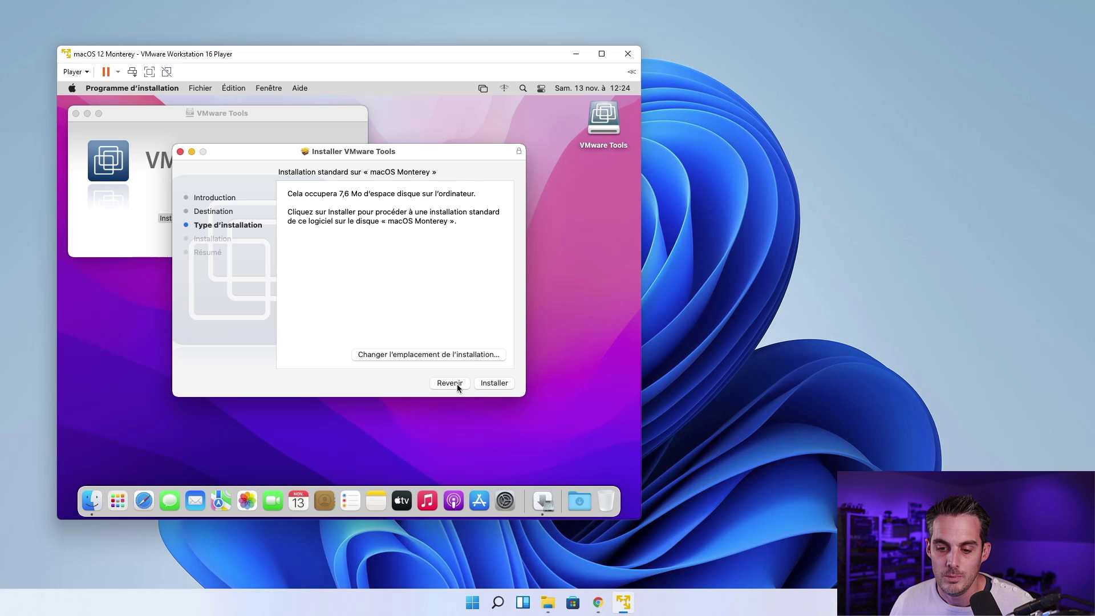
{"action": "left_click", "coordinate": [496, 384]}
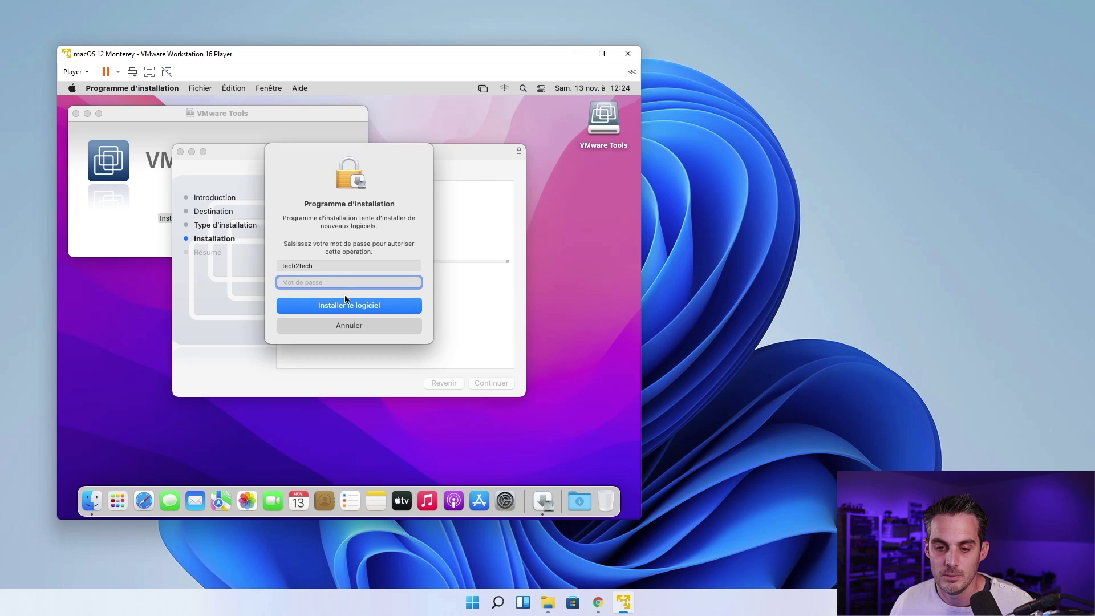
{"action": "type", "text": "••••••"}
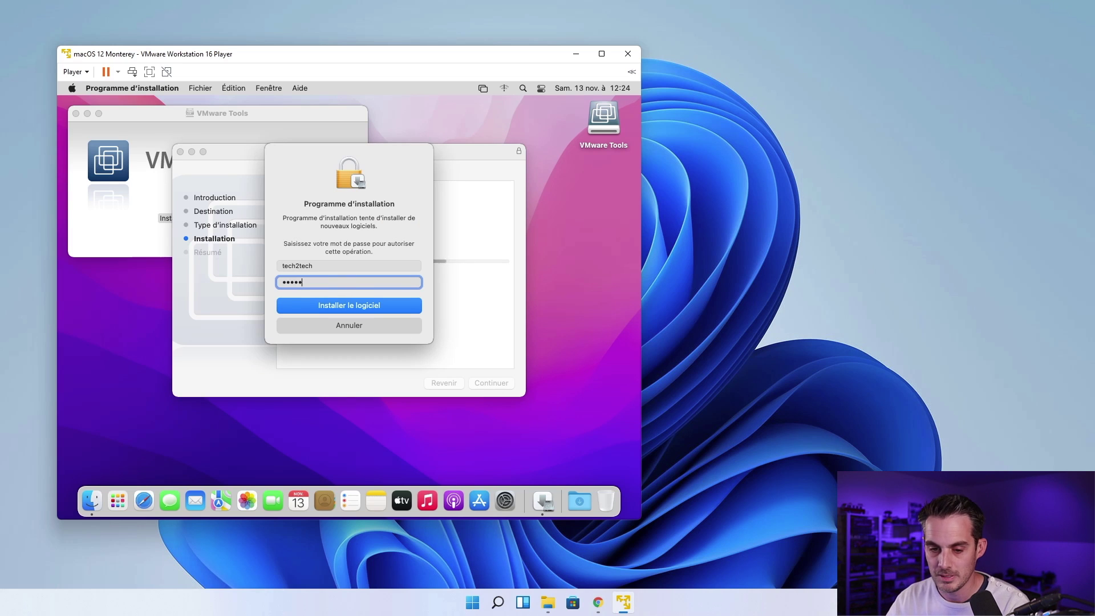
{"action": "key", "text": "Return"}
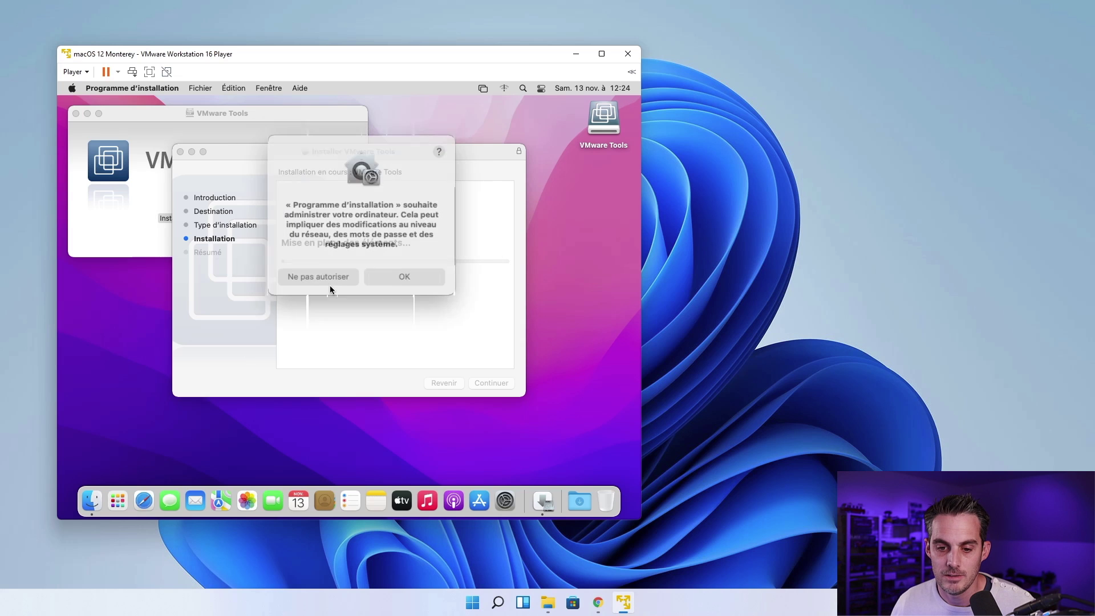
{"action": "left_click", "coordinate": [409, 272]}
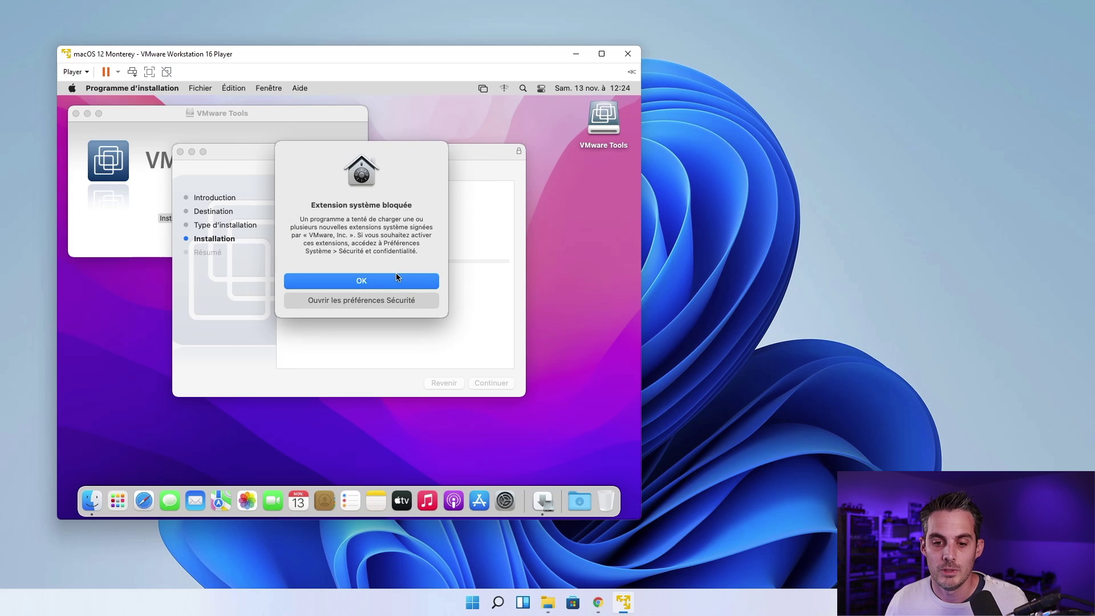
Step: Unlock Security & Privacy with the admin password and allow VMware's blocked system software
{"action": "left_click", "coordinate": [375, 303]}
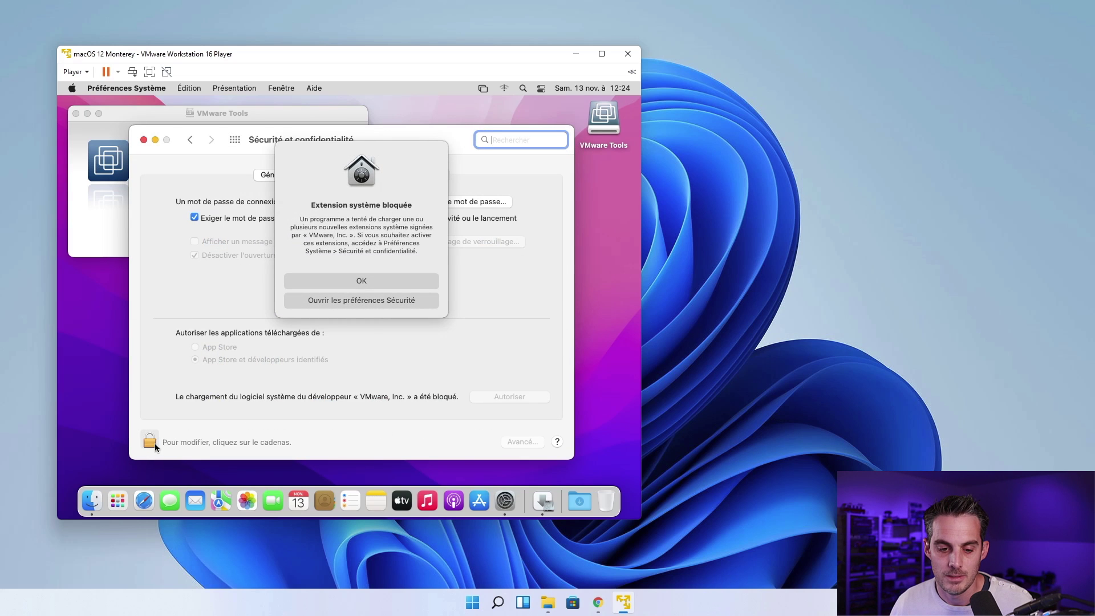
{"action": "left_click", "coordinate": [153, 443]}
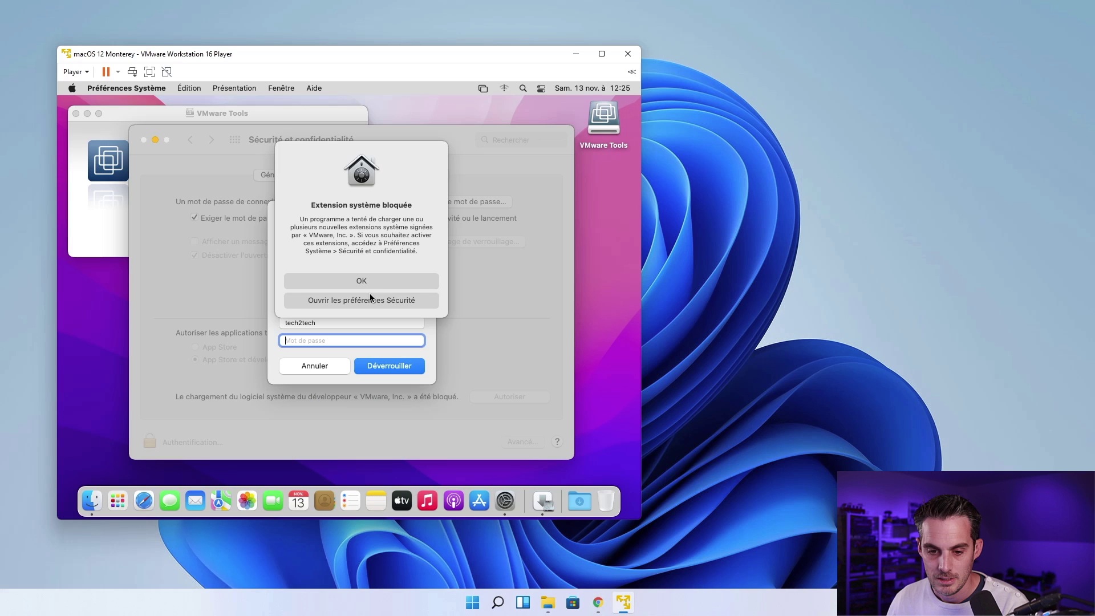
{"action": "left_click", "coordinate": [376, 282]}
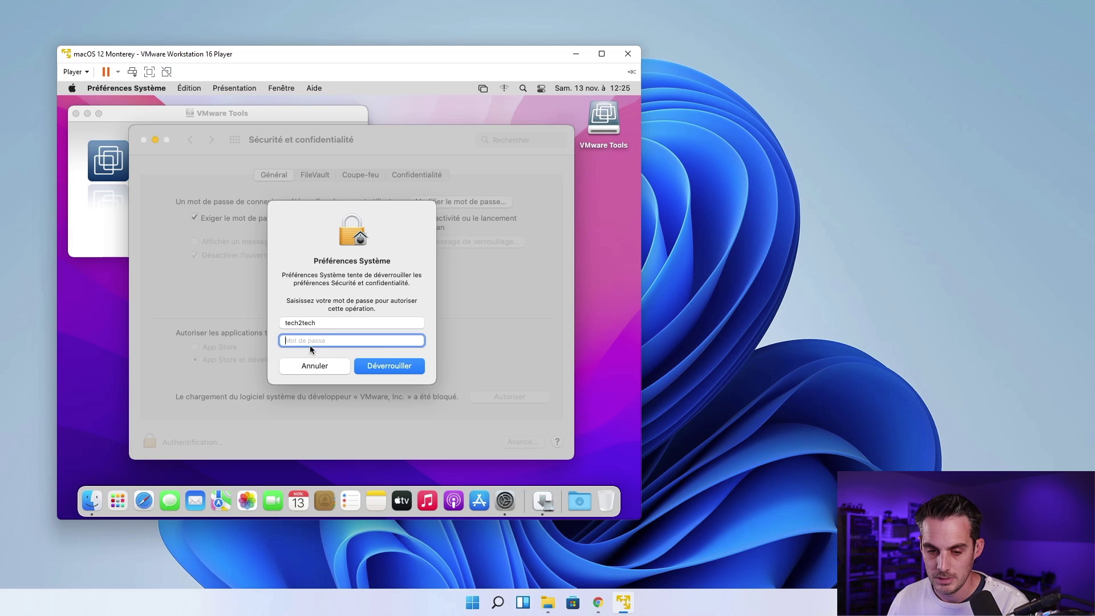
{"action": "type", "text": "******"}
{"action": "key", "text": "Return"}
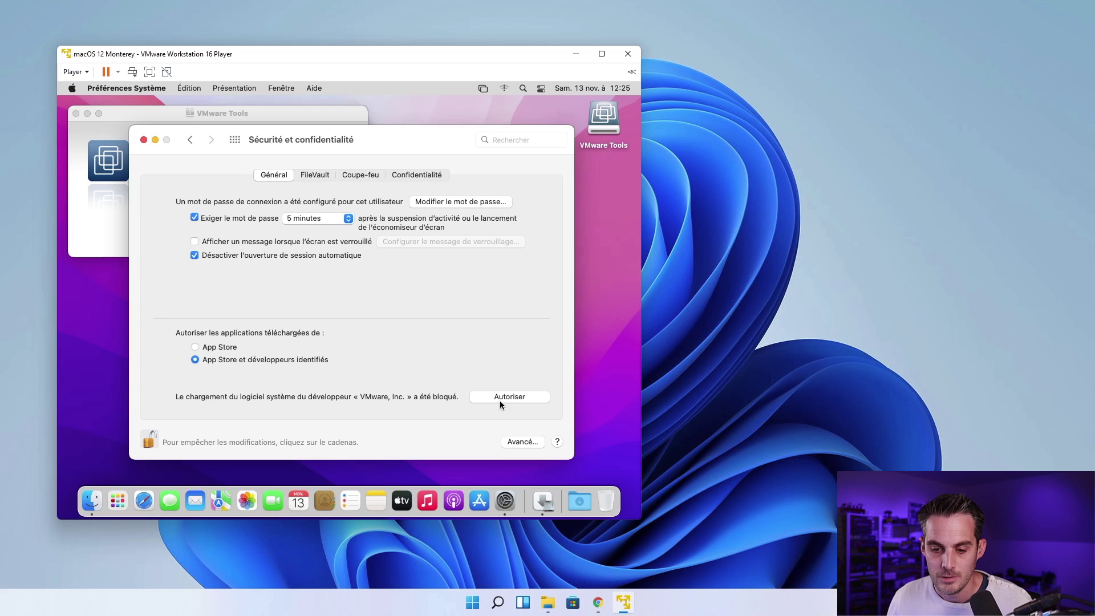
{"action": "left_click", "coordinate": [504, 397]}
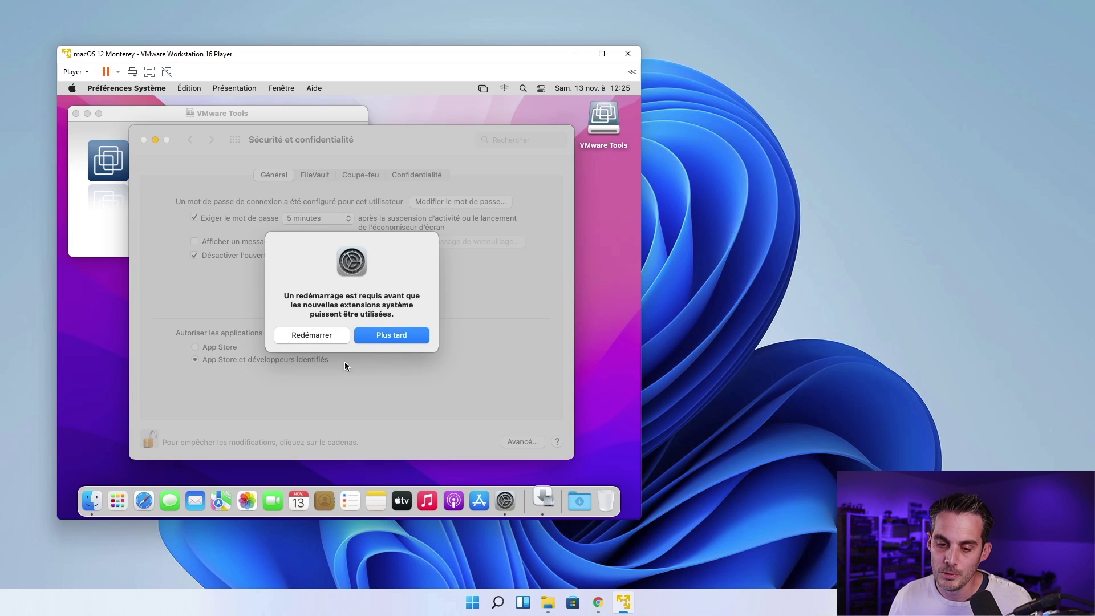
Step: Choose Plus tard, close the preferences, and restart the Mac with Redémarrer
{"action": "left_click", "coordinate": [397, 337]}
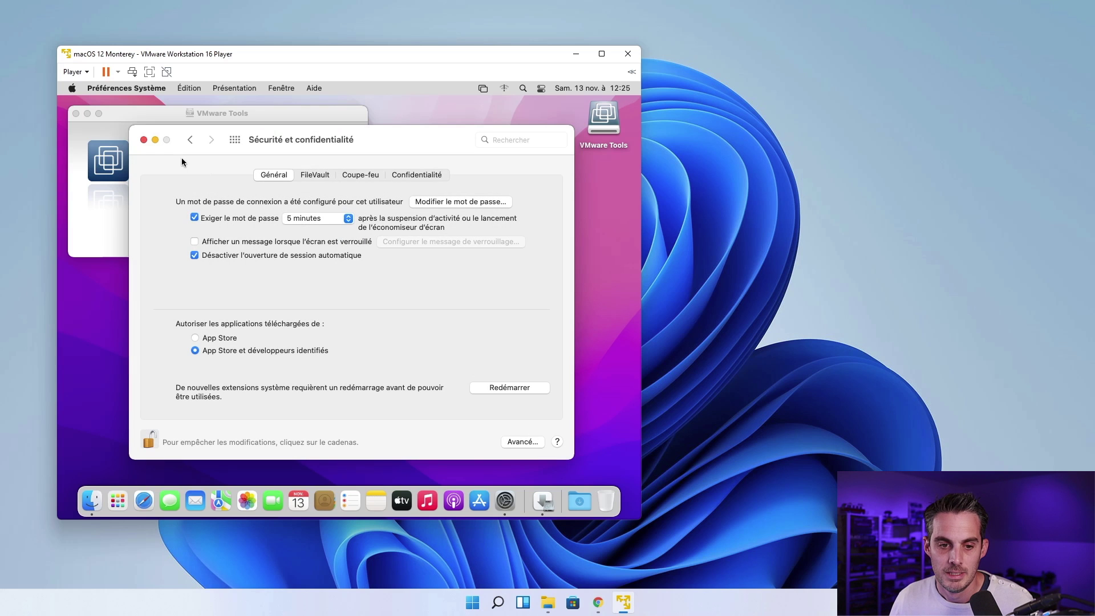
{"action": "left_click", "coordinate": [143, 140]}
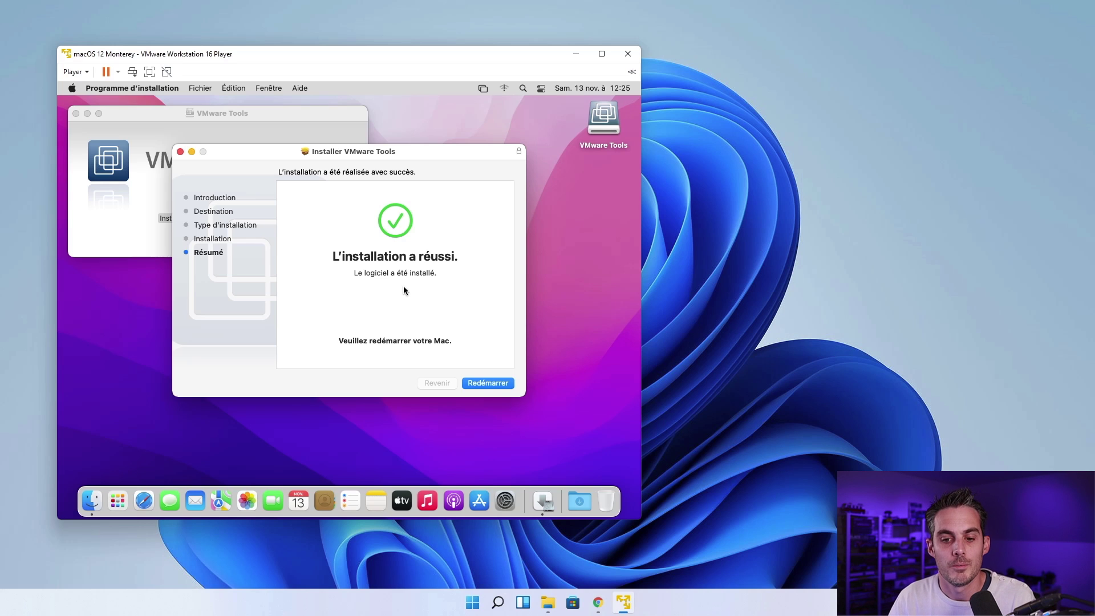
{"action": "left_click", "coordinate": [489, 384]}
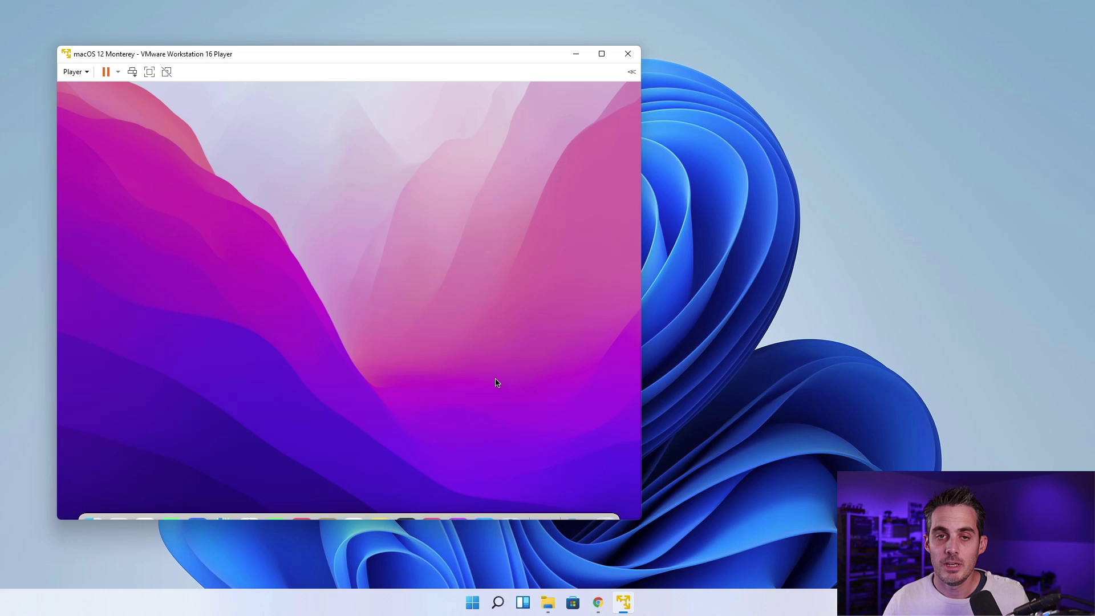